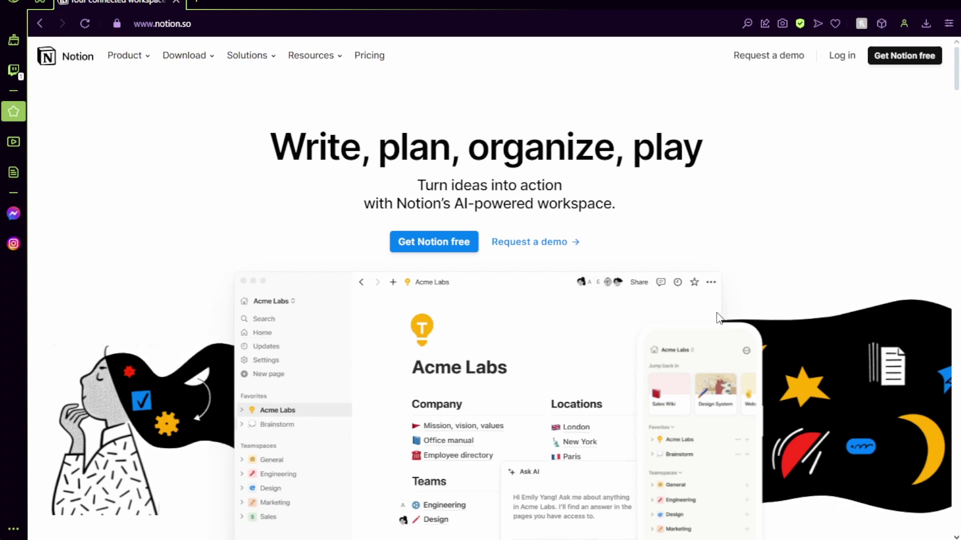
Step: Scroll the notion.so homepage, then bring up My Stitching Space with its Navigation and Priorities sections
{"action": "scroll", "coordinate": [719, 317], "scroll_direction": "down", "scroll_amount": 1}
{"action": "scroll", "coordinate": [717, 318], "scroll_direction": "down", "scroll_amount": 2}
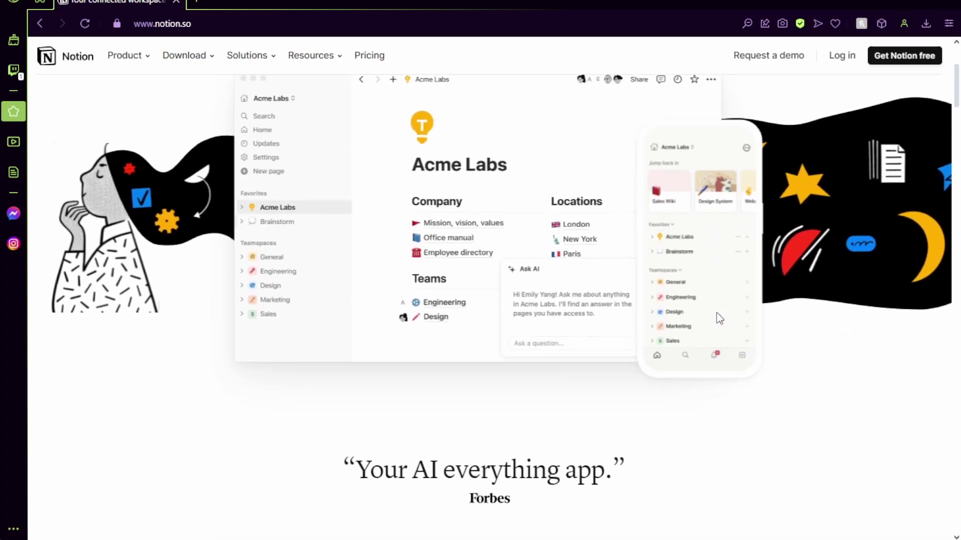
{"action": "scroll", "coordinate": [719, 318], "scroll_direction": "down", "scroll_amount": 4}
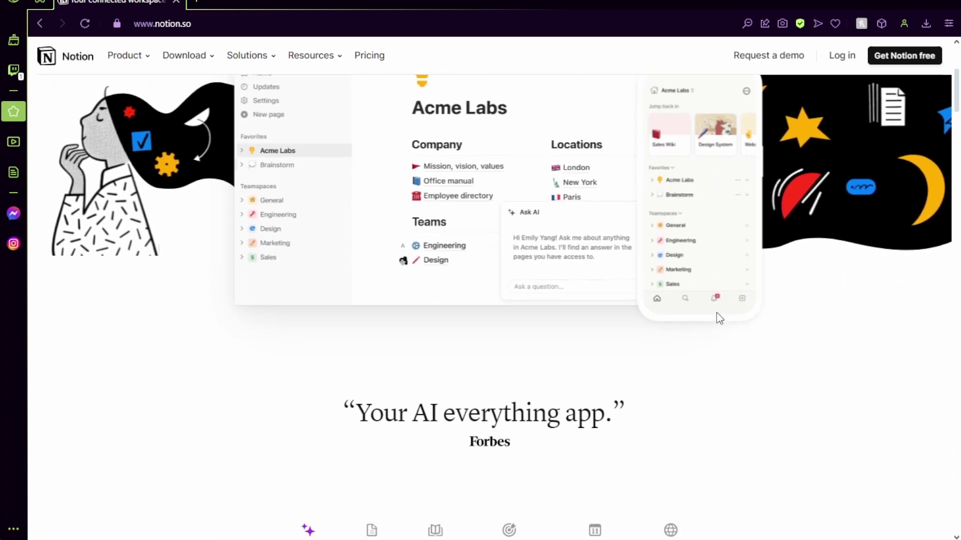
{"action": "scroll", "coordinate": [719, 319], "scroll_direction": "down", "scroll_amount": 3}
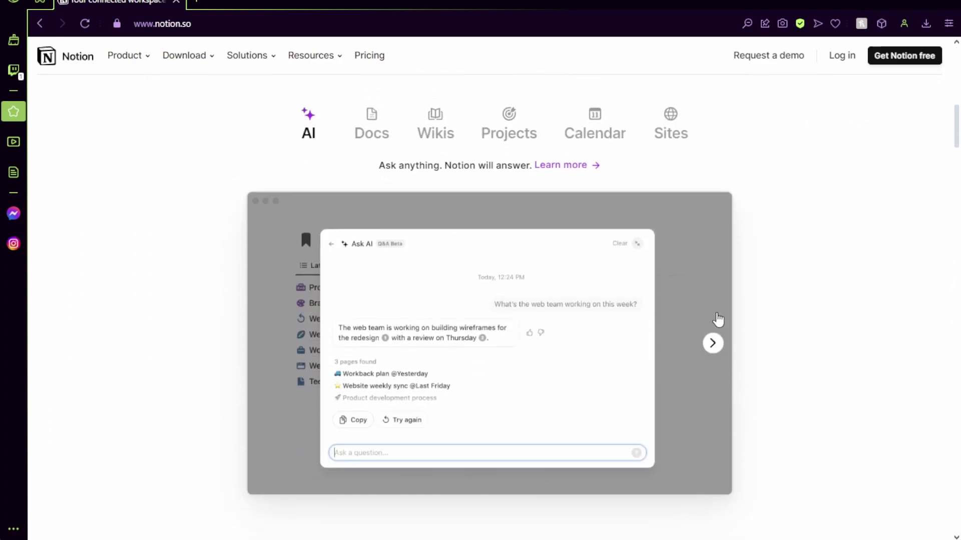
{"action": "scroll", "coordinate": [718, 319], "scroll_direction": "down", "scroll_amount": 2}
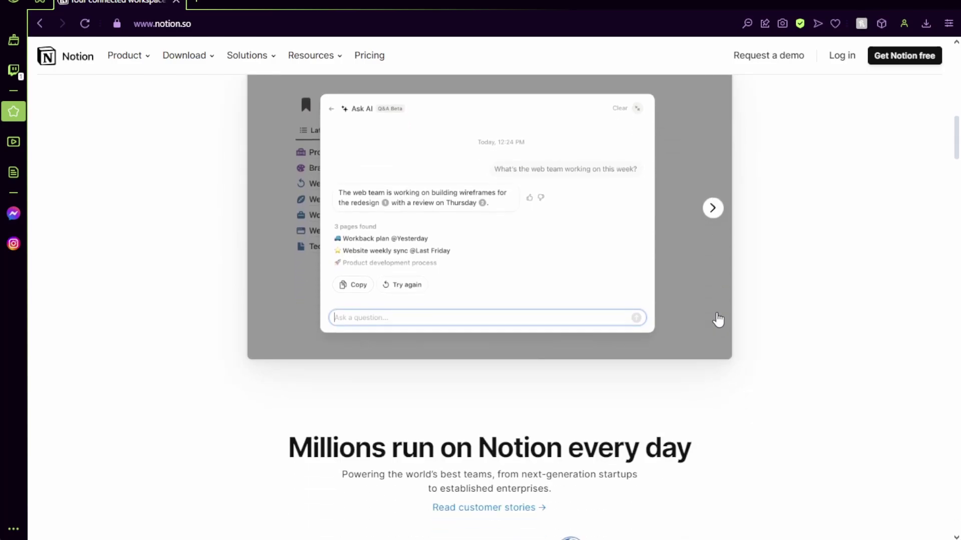
{"action": "scroll", "coordinate": [718, 319], "scroll_direction": "up", "scroll_amount": 10}
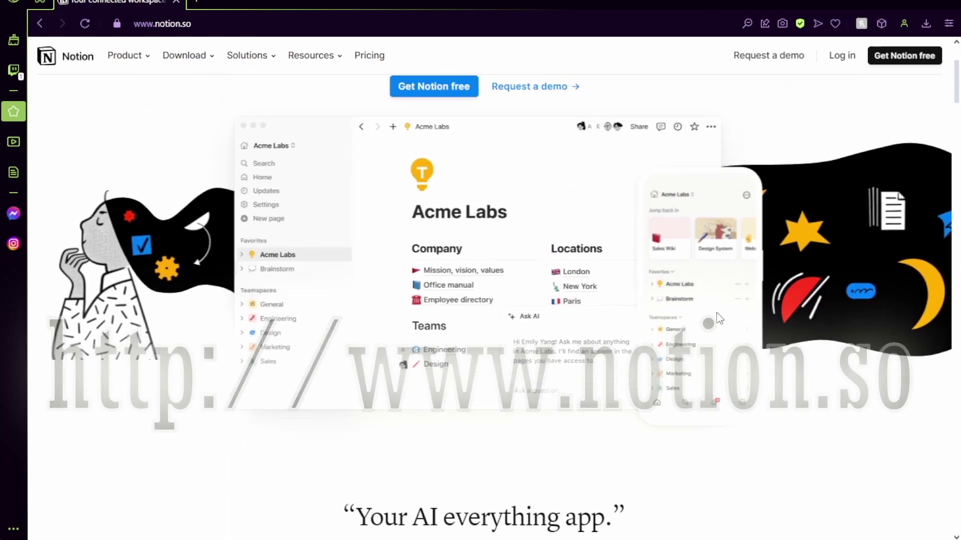
{"action": "scroll", "coordinate": [719, 318], "scroll_direction": "up", "scroll_amount": 3}
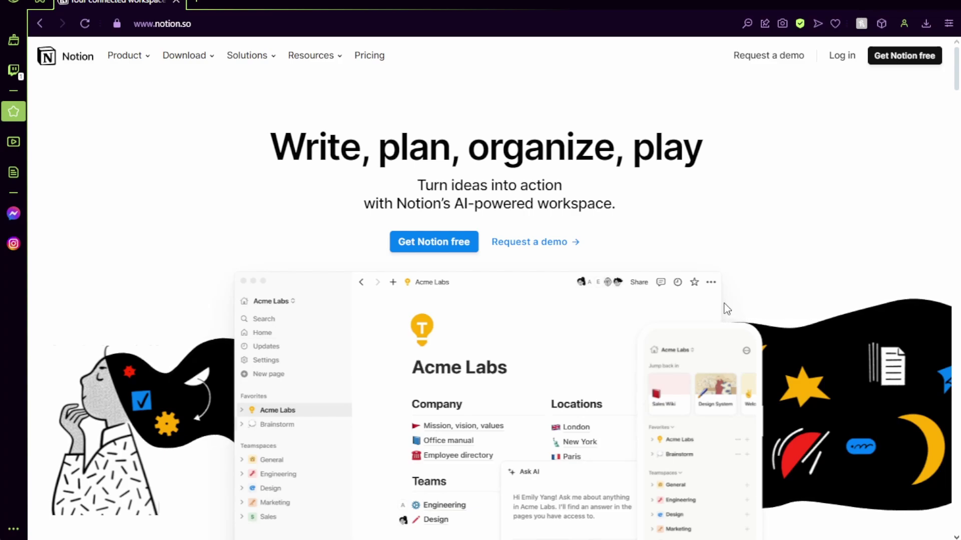
{"action": "scroll", "coordinate": [727, 309], "scroll_direction": "down", "scroll_amount": 1}
{"action": "scroll", "coordinate": [727, 309], "scroll_direction": "down", "scroll_amount": 5}
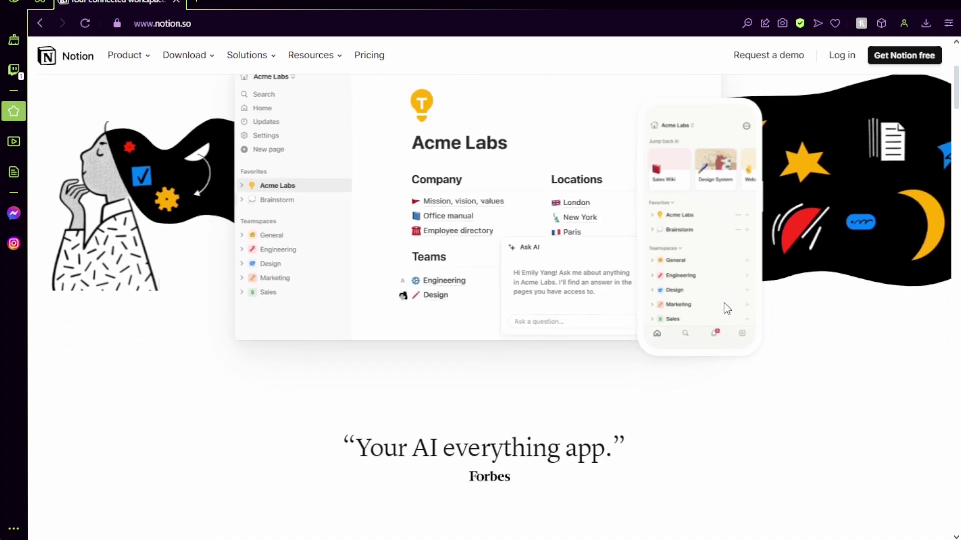
{"action": "scroll", "coordinate": [726, 309], "scroll_direction": "down", "scroll_amount": 3}
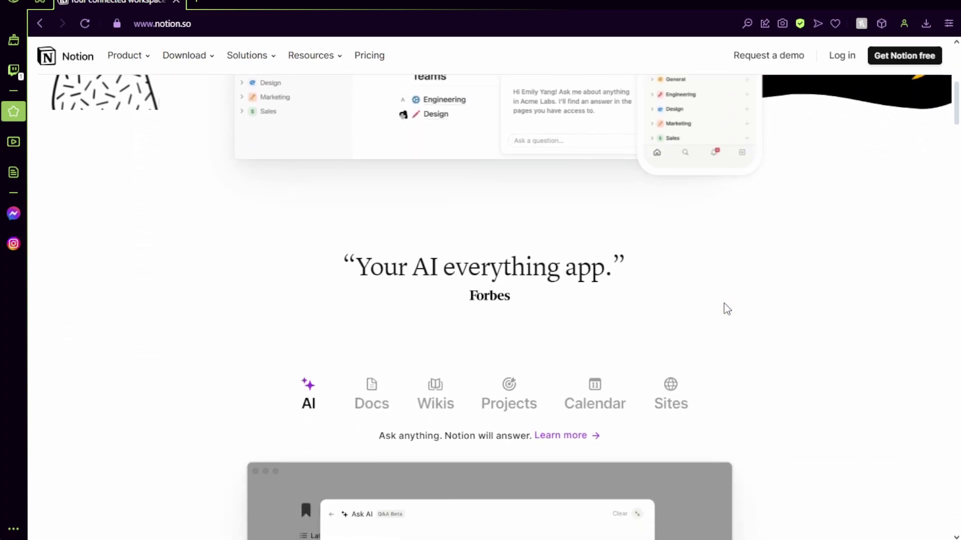
{"action": "scroll", "coordinate": [727, 309], "scroll_direction": "down", "scroll_amount": 6}
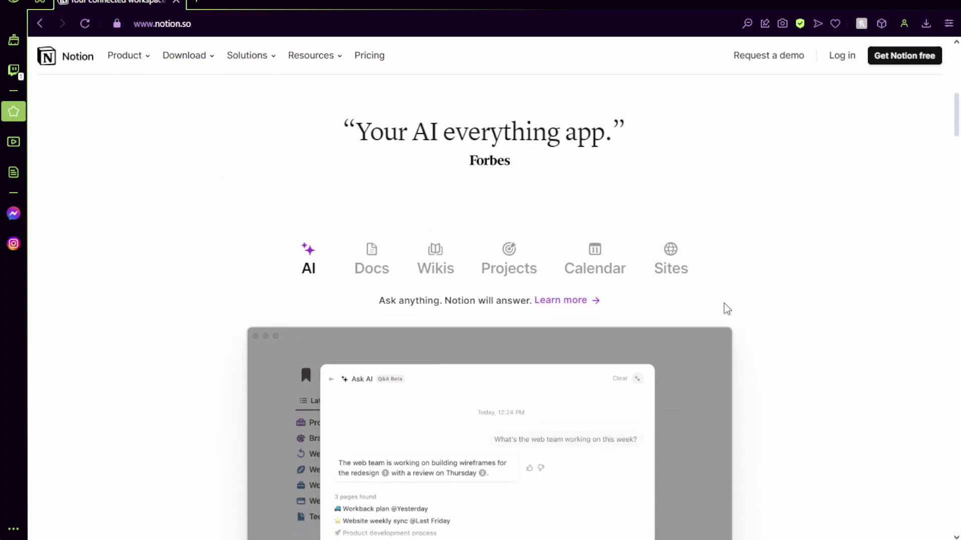
{"action": "scroll", "coordinate": [725, 309], "scroll_direction": "down", "scroll_amount": 3}
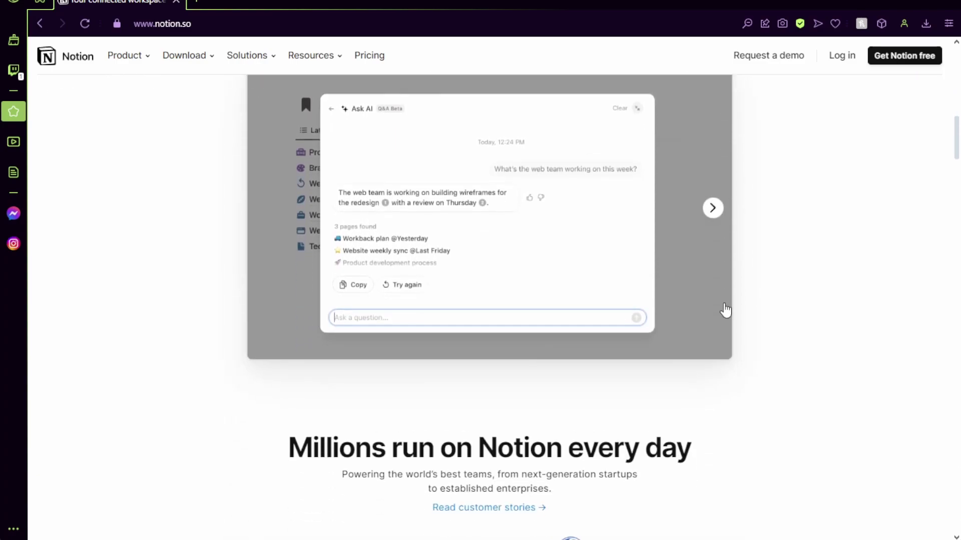
{"action": "scroll", "coordinate": [725, 309], "scroll_direction": "down", "scroll_amount": 3}
{"action": "scroll", "coordinate": [727, 309], "scroll_direction": "down", "scroll_amount": 2}
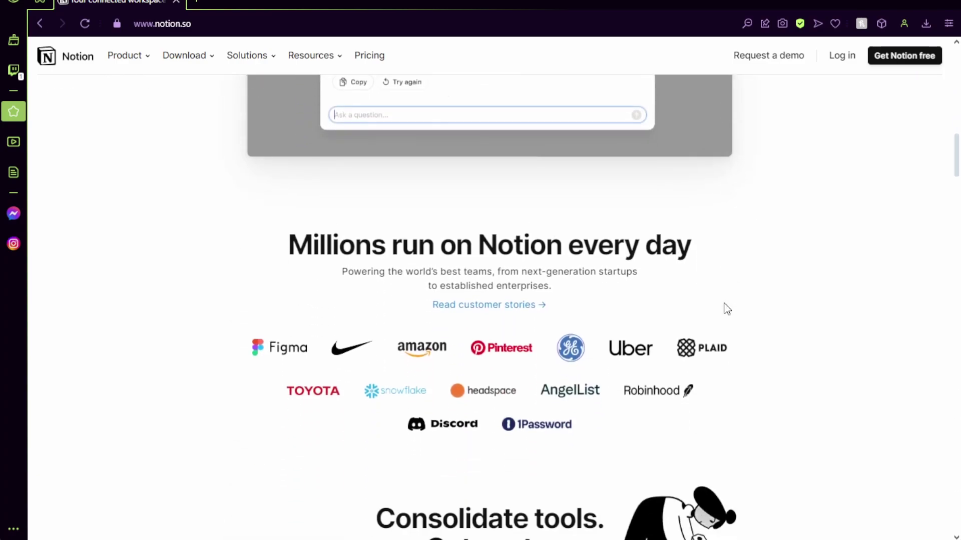
{"action": "scroll", "coordinate": [727, 308], "scroll_direction": "down", "scroll_amount": 5}
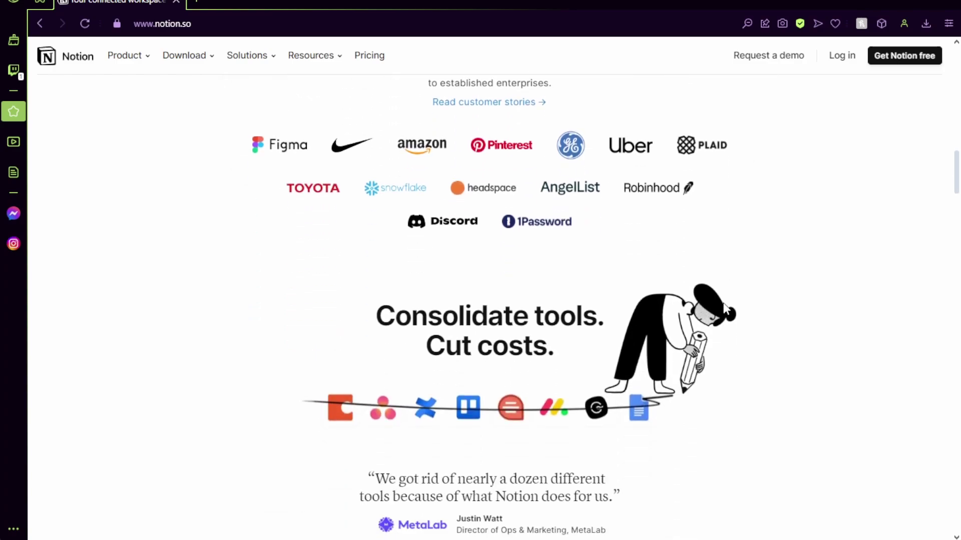
{"action": "scroll", "coordinate": [726, 309], "scroll_direction": "down", "scroll_amount": 3}
{"action": "scroll", "coordinate": [724, 306], "scroll_direction": "down", "scroll_amount": 4}
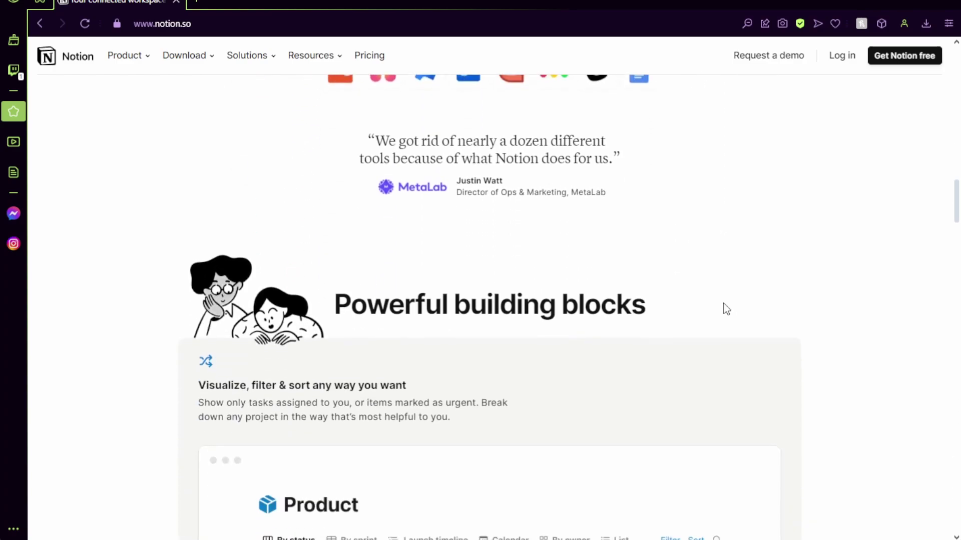
{"action": "scroll", "coordinate": [726, 309], "scroll_direction": "down", "scroll_amount": 7}
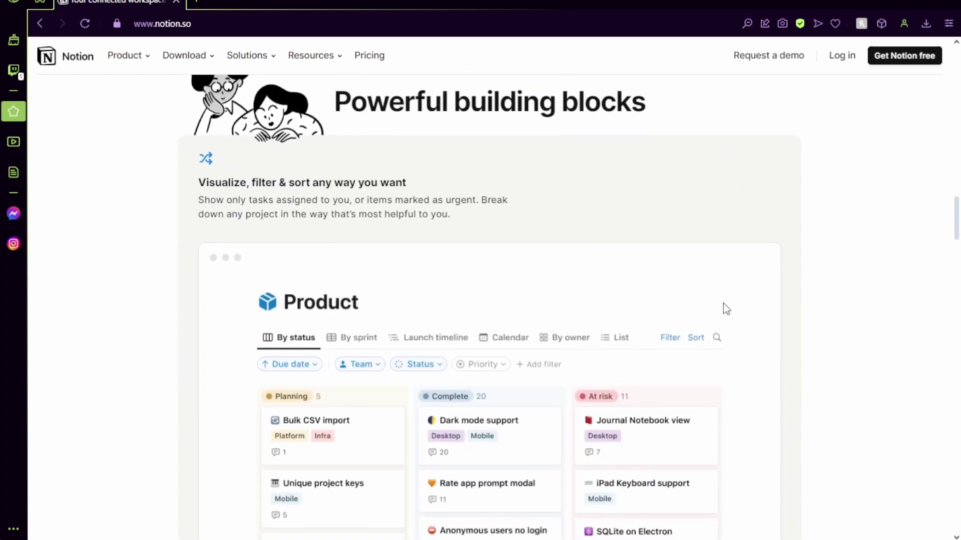
{"action": "scroll", "coordinate": [726, 308], "scroll_direction": "down", "scroll_amount": 2}
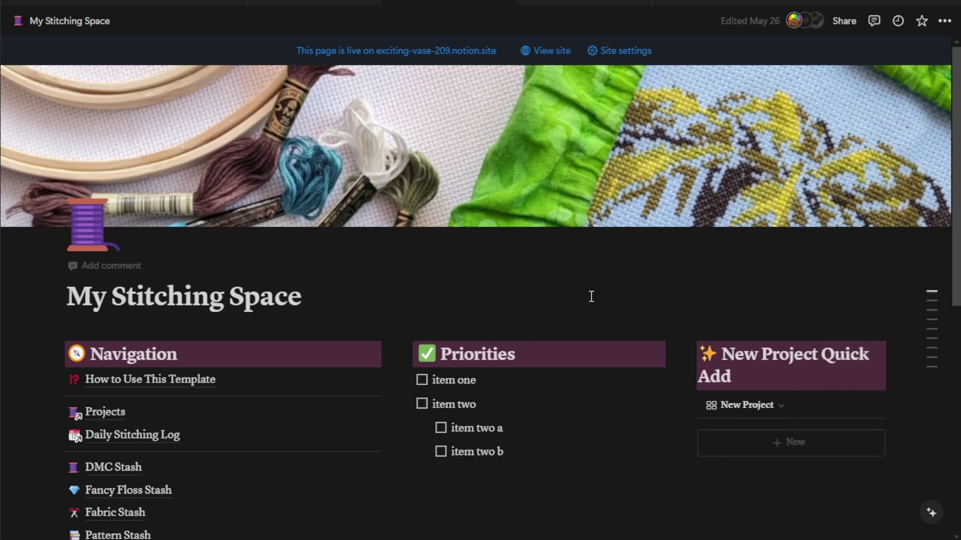
{"action": "scroll", "coordinate": [593, 296], "scroll_direction": "down", "scroll_amount": 7}
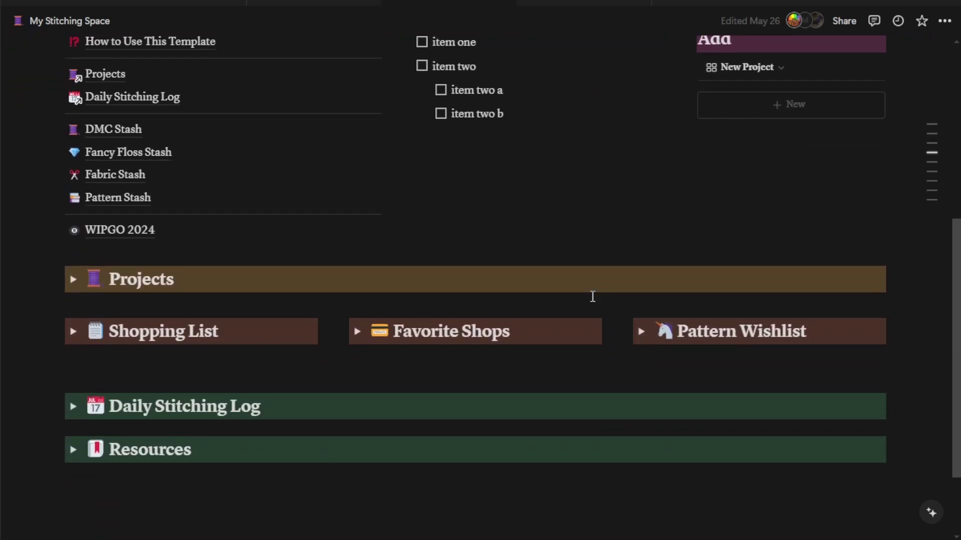
{"action": "scroll", "coordinate": [593, 297], "scroll_direction": "up", "scroll_amount": 6}
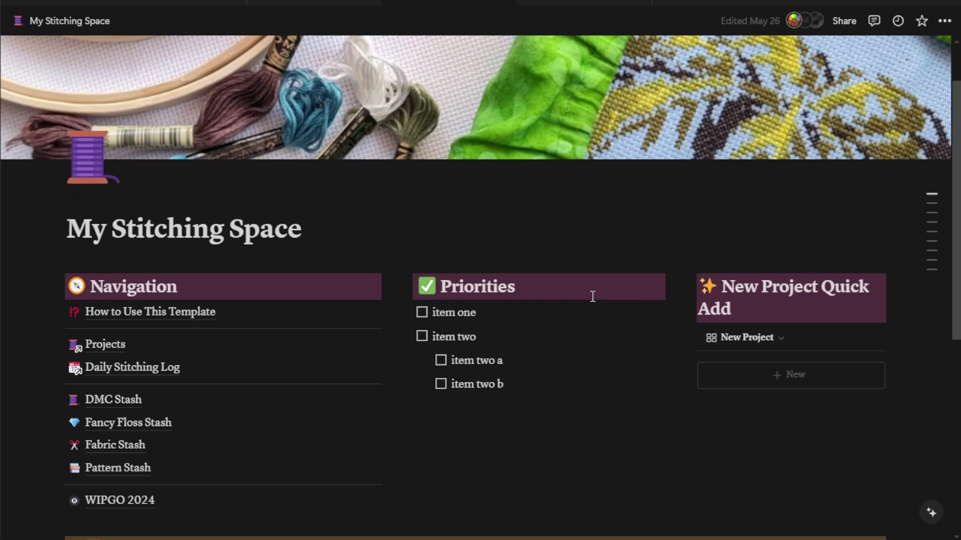
{"action": "scroll", "coordinate": [592, 297], "scroll_direction": "up", "scroll_amount": 2}
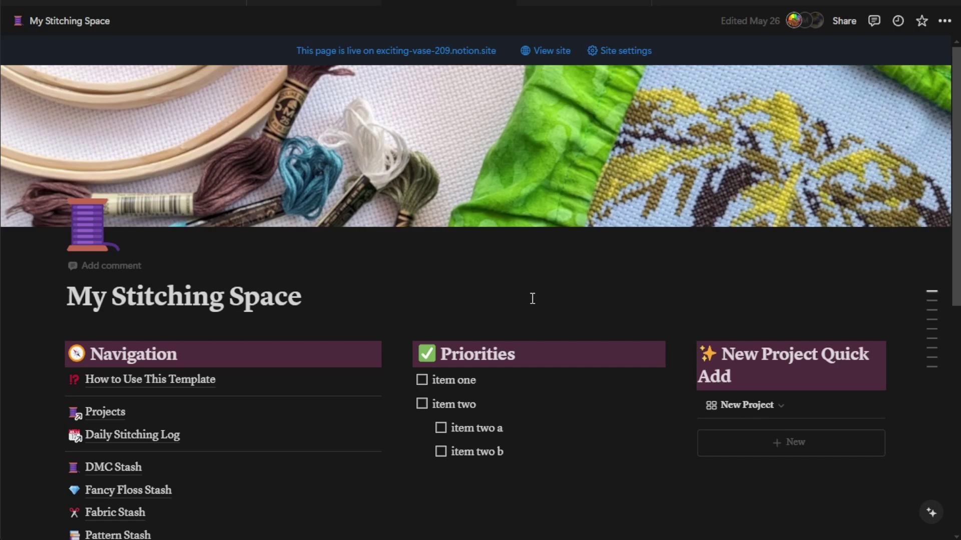
{"action": "scroll", "coordinate": [546, 356], "scroll_direction": "down", "scroll_amount": 1}
{"action": "scroll", "coordinate": [545, 356], "scroll_direction": "down", "scroll_amount": 2}
{"action": "scroll", "coordinate": [546, 356], "scroll_direction": "down", "scroll_amount": 5}
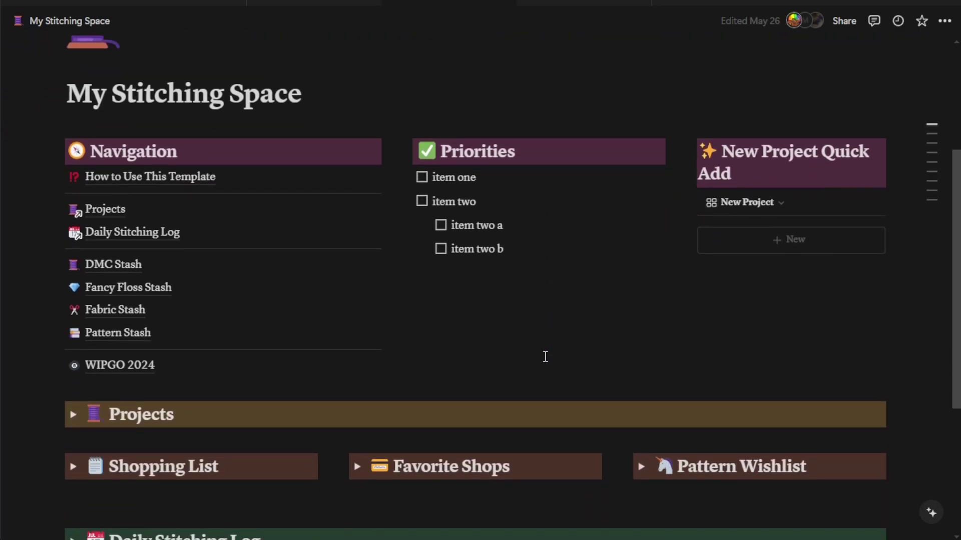
{"action": "scroll", "coordinate": [546, 357], "scroll_direction": "down", "scroll_amount": 1}
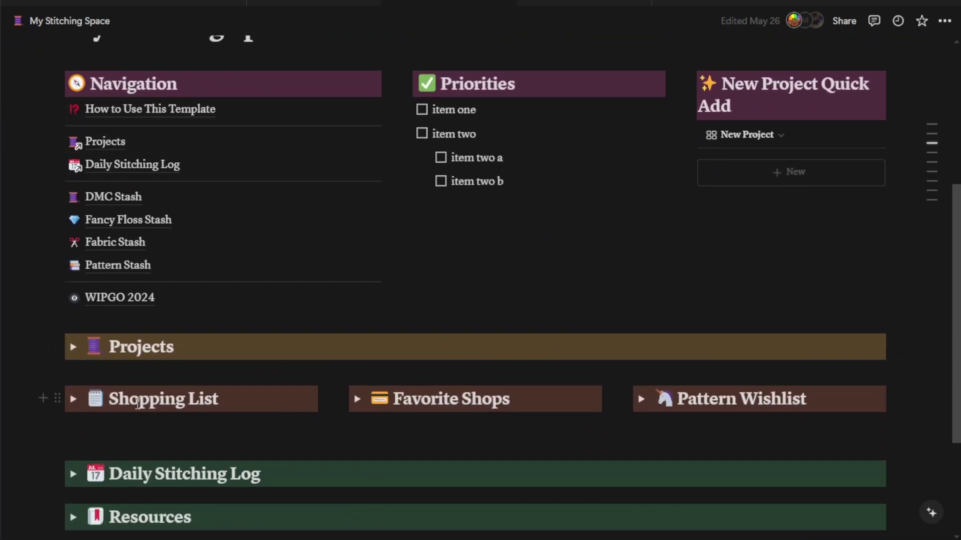
{"action": "left_click", "coordinate": [72, 399]}
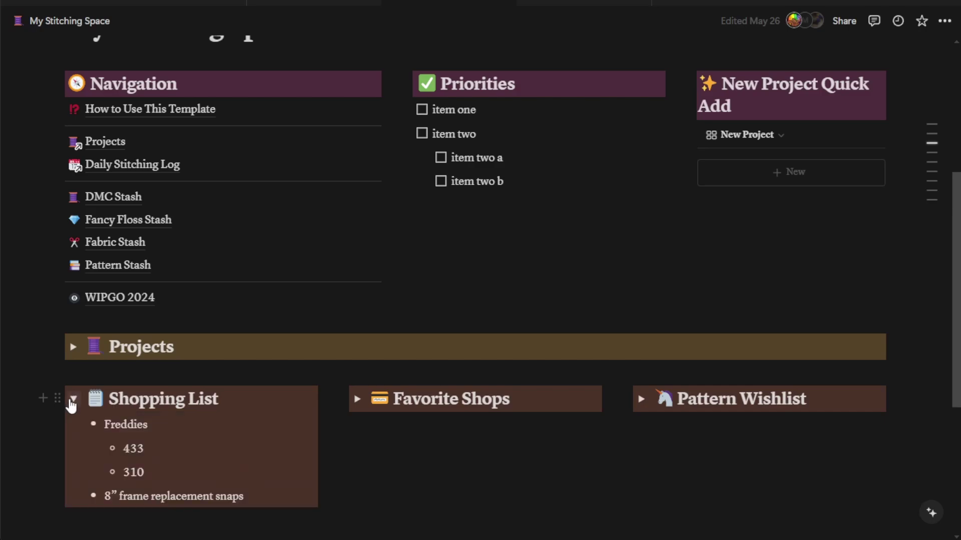
{"action": "left_click", "coordinate": [72, 399]}
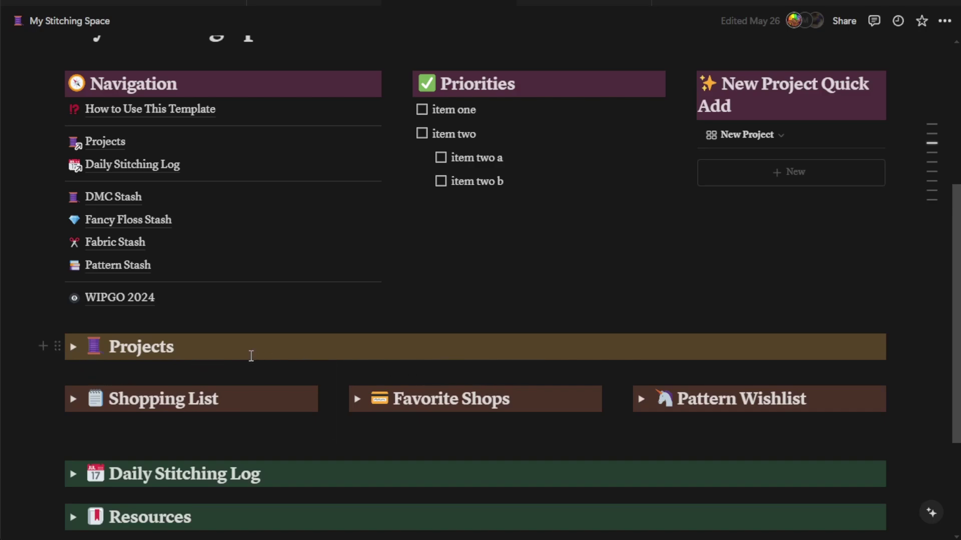
{"action": "scroll", "coordinate": [254, 283], "scroll_direction": "up", "scroll_amount": 3}
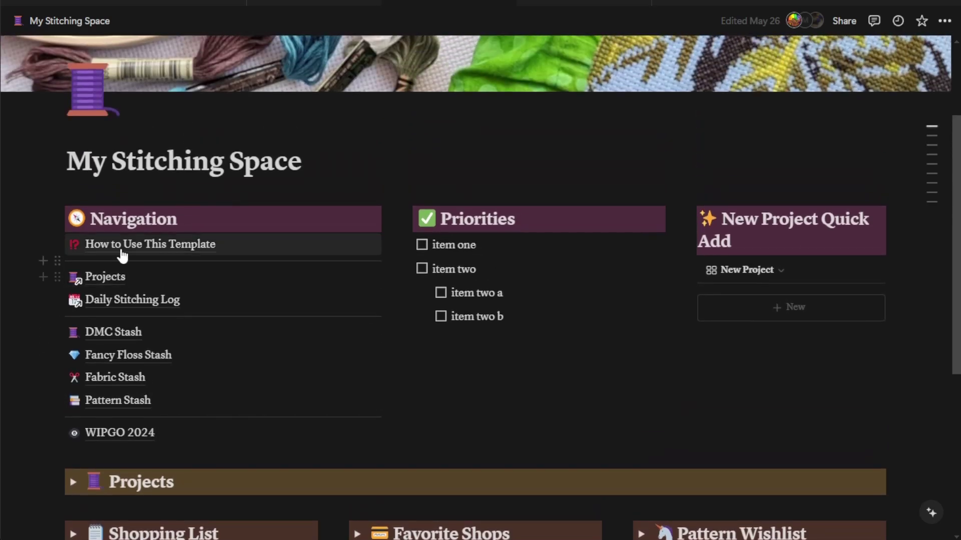
{"action": "mouse_move", "coordinate": [104, 247]}
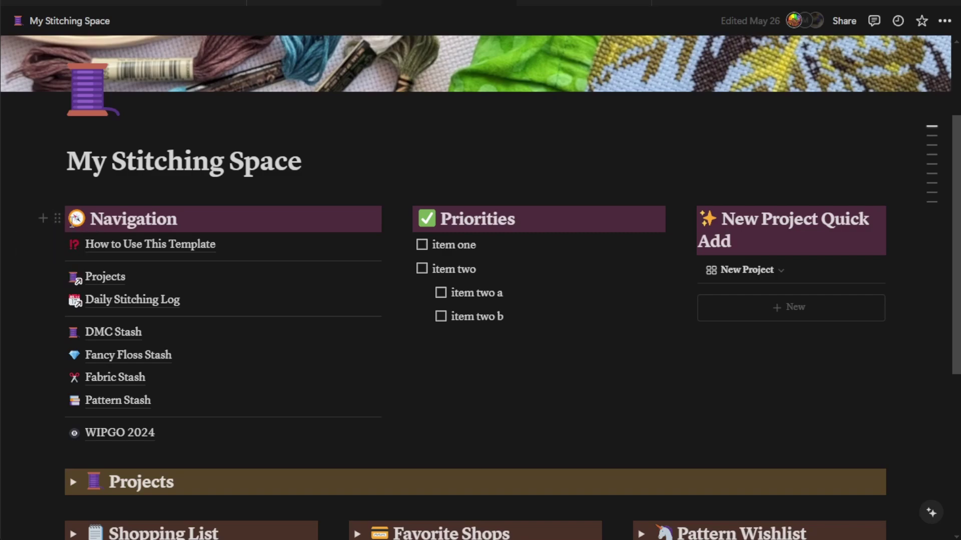
{"action": "left_click", "coordinate": [57, 218]}
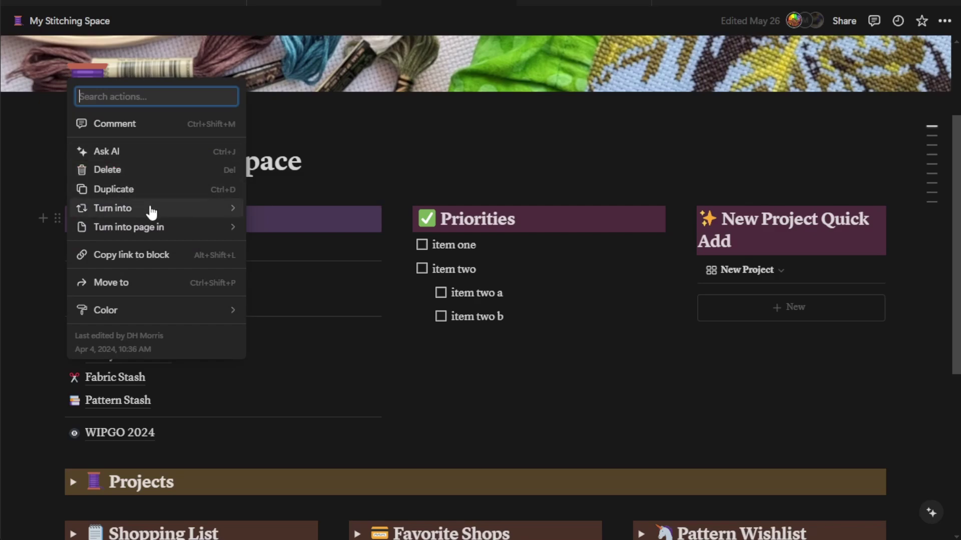
{"action": "mouse_move", "coordinate": [150, 213]}
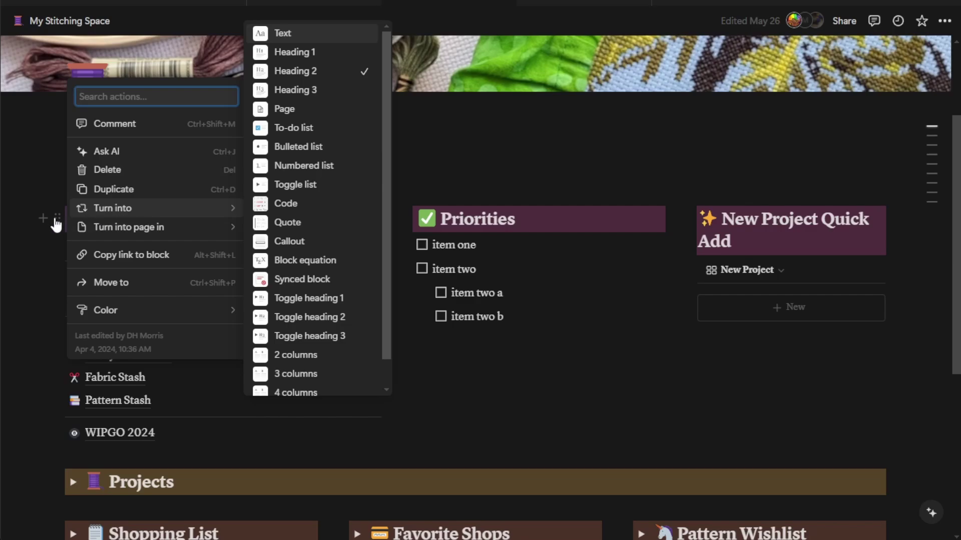
{"action": "left_click", "coordinate": [434, 431]}
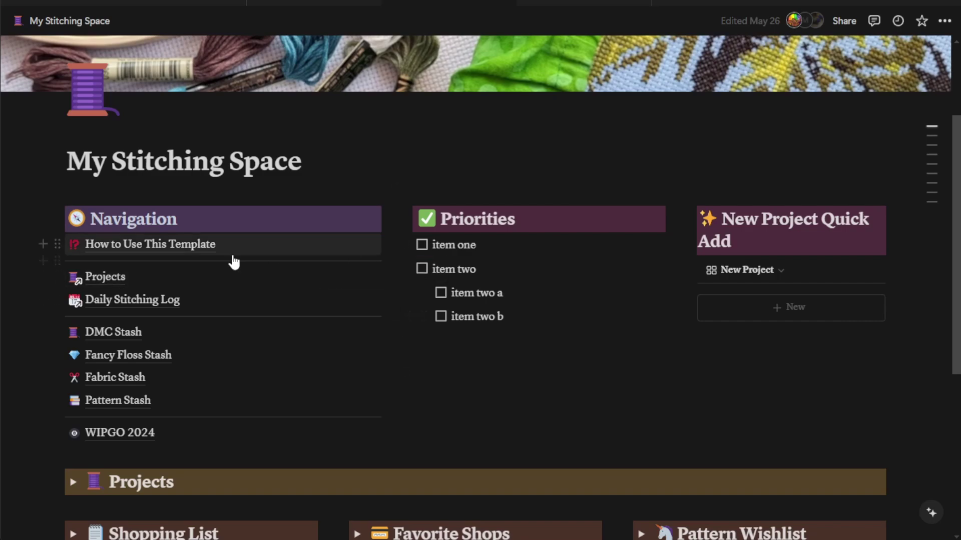
Step: Read through the How to Use This Template guide, then return to My Stitching Space
{"action": "left_click", "coordinate": [203, 246]}
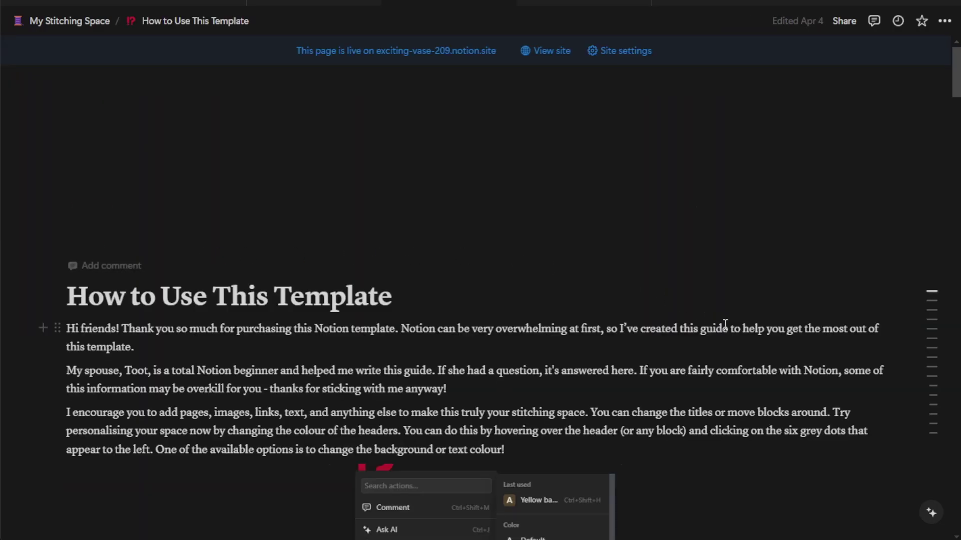
{"action": "scroll", "coordinate": [725, 324], "scroll_direction": "down", "scroll_amount": 4}
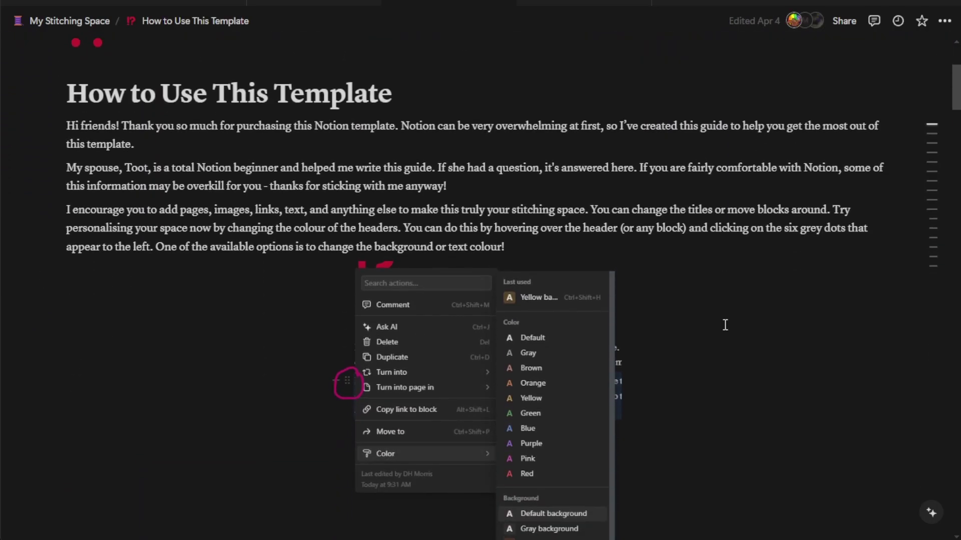
{"action": "scroll", "coordinate": [725, 325], "scroll_direction": "down", "scroll_amount": 1}
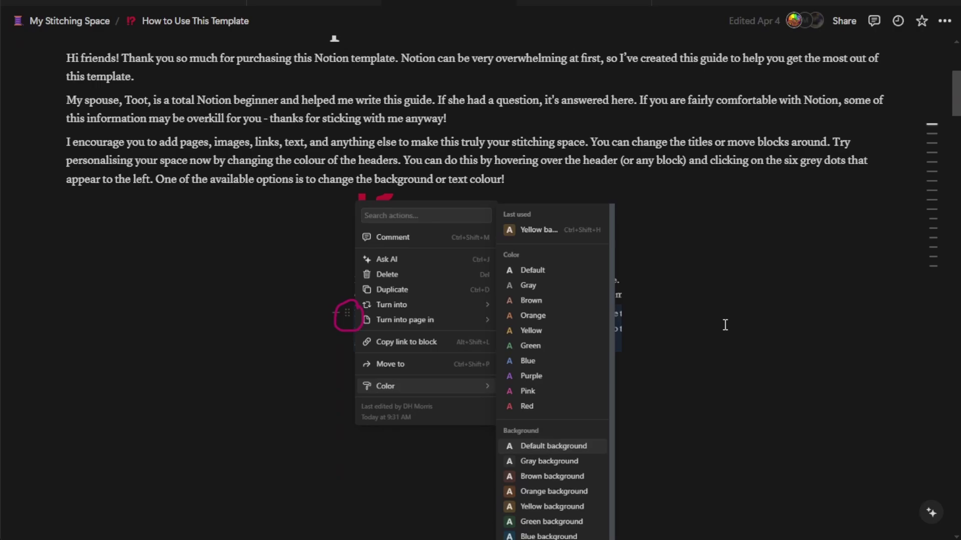
{"action": "scroll", "coordinate": [725, 324], "scroll_direction": "down", "scroll_amount": 9}
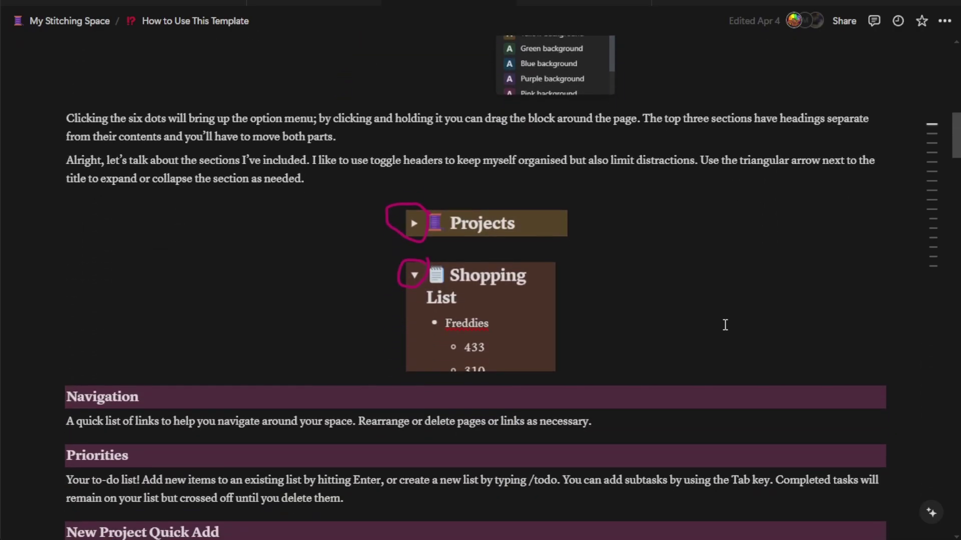
{"action": "scroll", "coordinate": [725, 324], "scroll_direction": "down", "scroll_amount": 3}
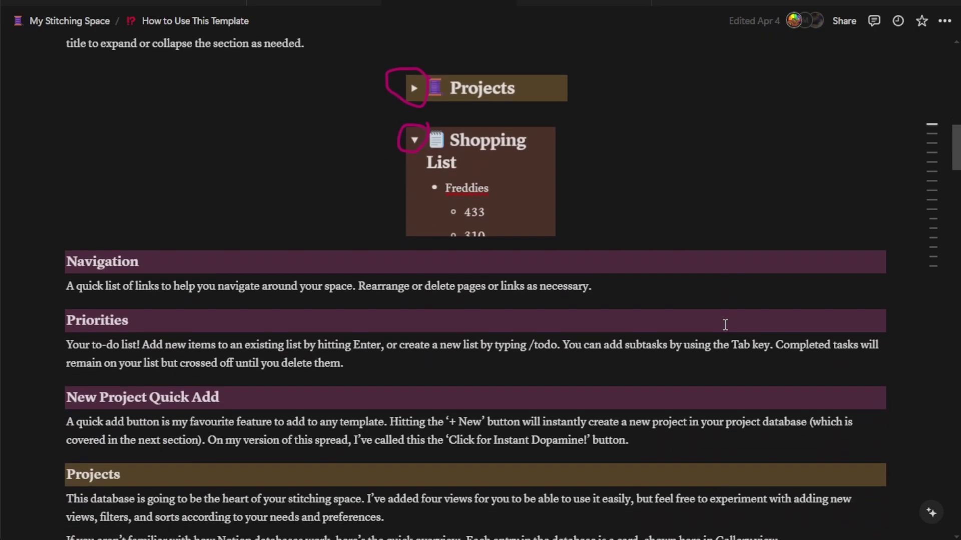
{"action": "scroll", "coordinate": [725, 325], "scroll_direction": "down", "scroll_amount": 10}
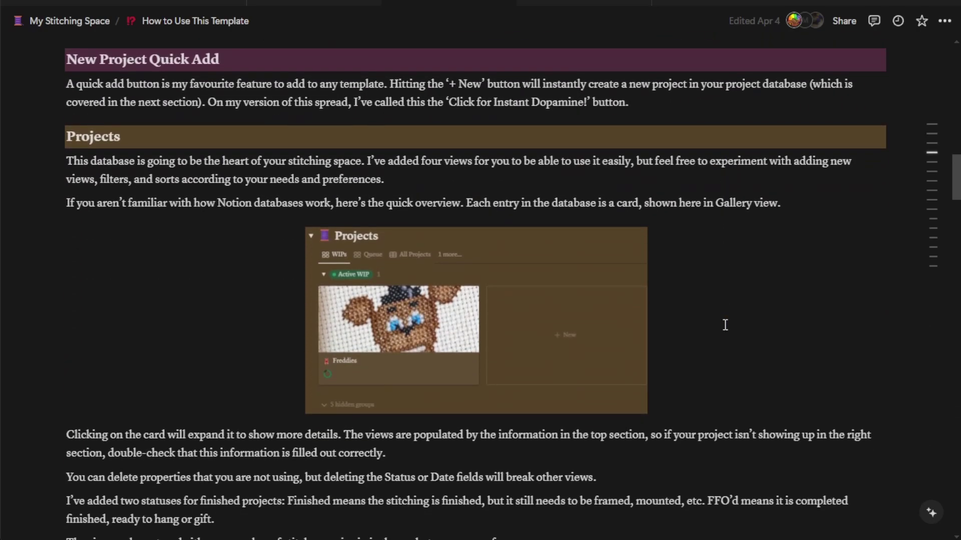
{"action": "scroll", "coordinate": [725, 325], "scroll_direction": "down", "scroll_amount": 5}
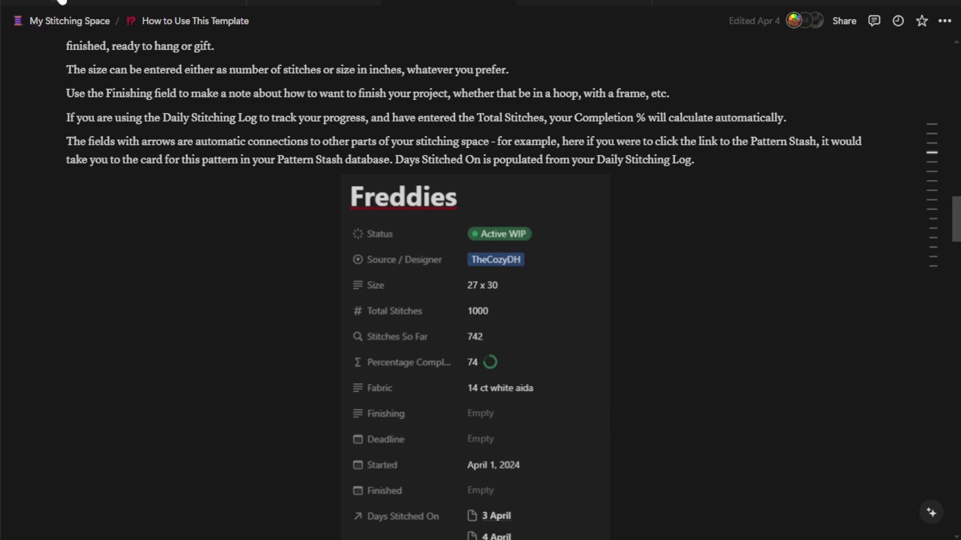
{"action": "left_click", "coordinate": [75, 20]}
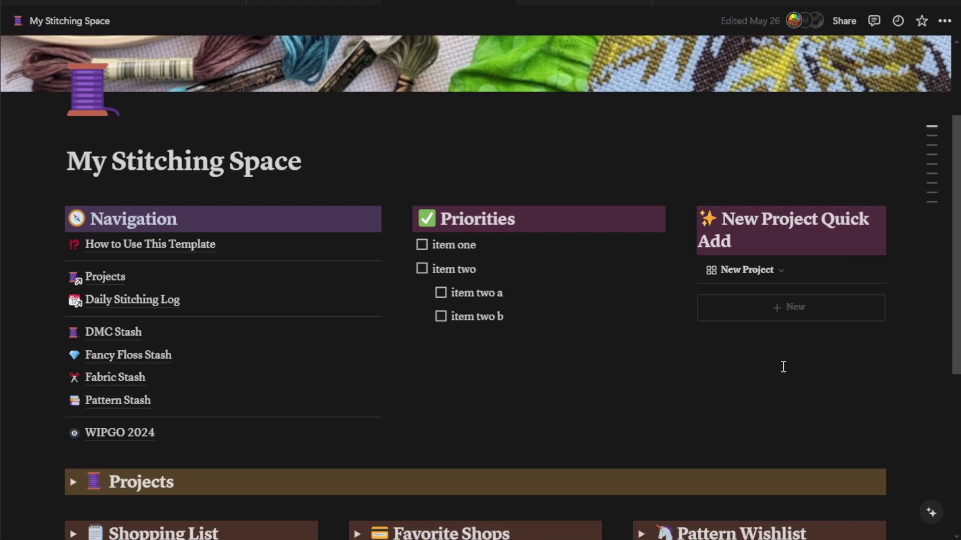
Step: Expand the Projects toggle heading to reveal the WIPs gallery with the Freddies card
{"action": "scroll", "coordinate": [783, 367], "scroll_direction": "down", "scroll_amount": 5}
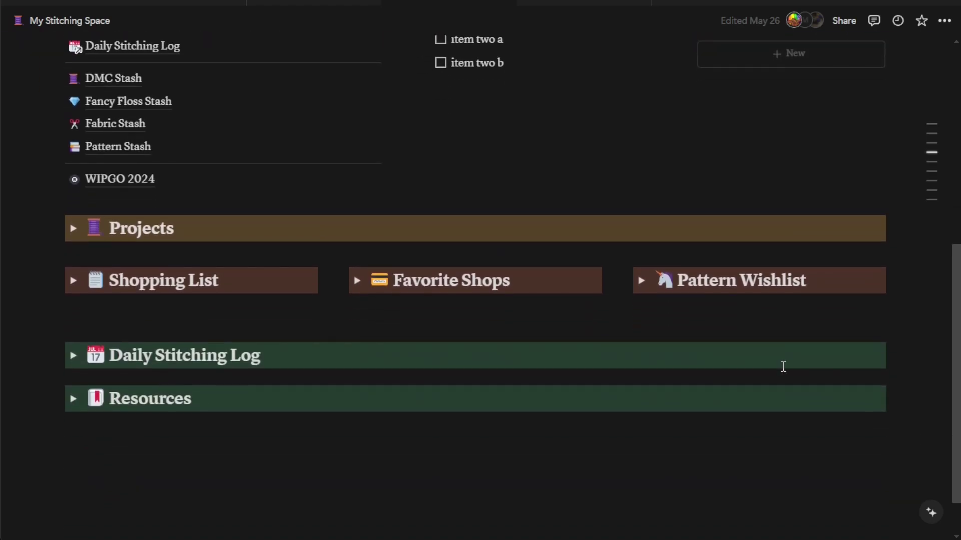
{"action": "scroll", "coordinate": [783, 366], "scroll_direction": "down", "scroll_amount": 1}
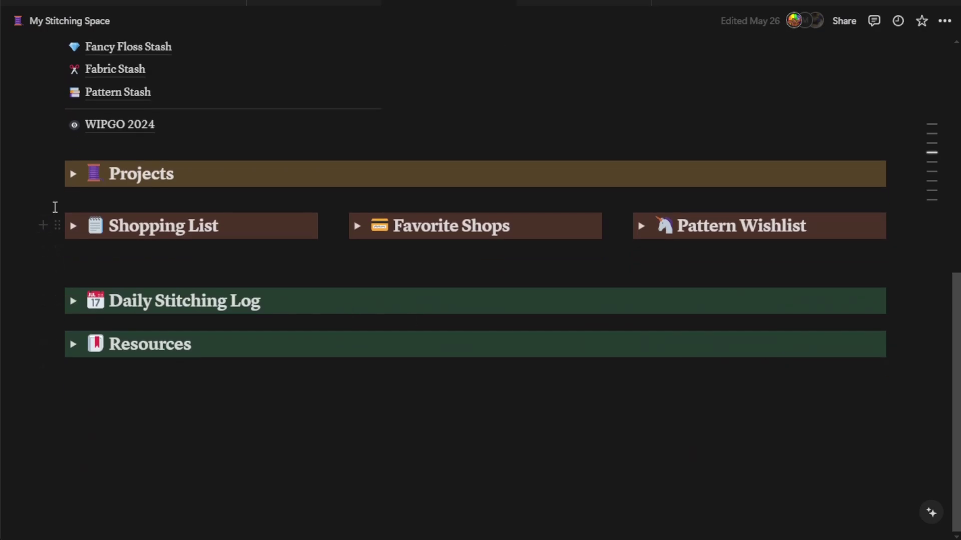
{"action": "left_click", "coordinate": [71, 176]}
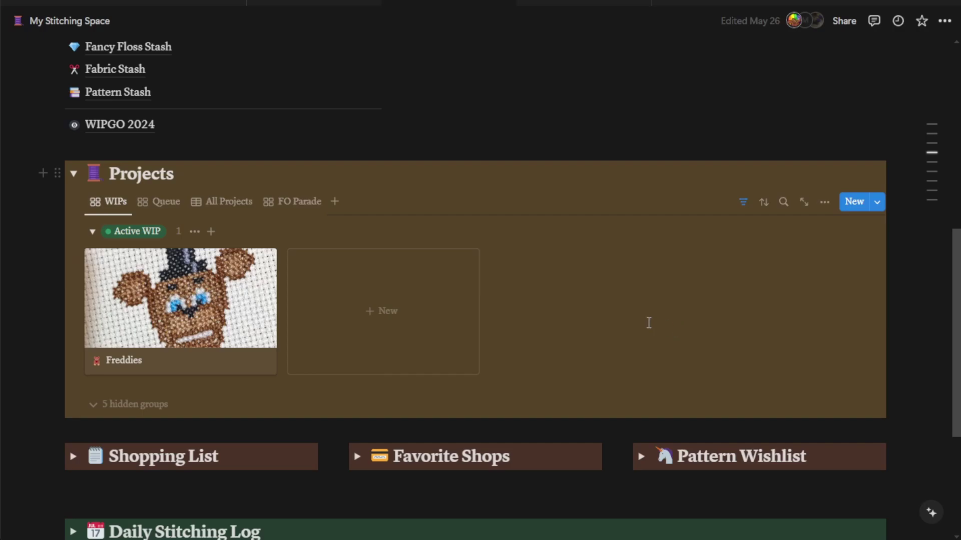
Step: Open the Freddies card and review its details: 742 of 1000 stitches on 14 ct white aida
{"action": "left_click", "coordinate": [146, 313]}
{"action": "scroll", "coordinate": [514, 308], "scroll_direction": "down", "scroll_amount": 2}
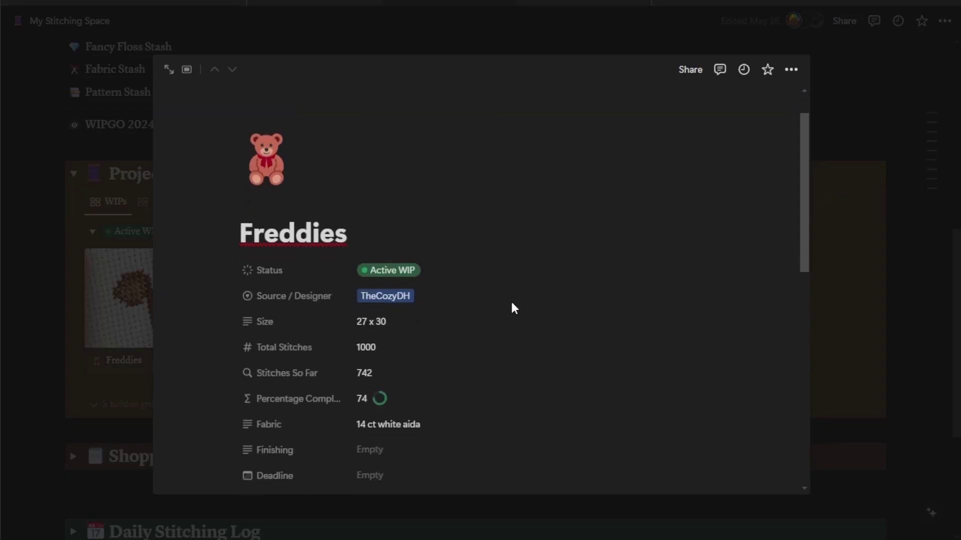
{"action": "scroll", "coordinate": [514, 308], "scroll_direction": "down", "scroll_amount": 2}
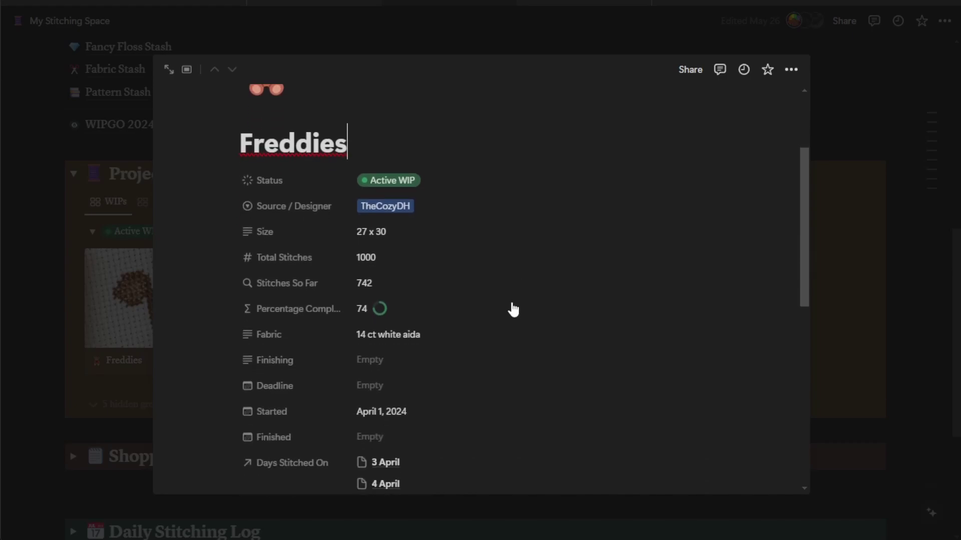
{"action": "scroll", "coordinate": [514, 308], "scroll_direction": "down", "scroll_amount": 5}
{"action": "scroll", "coordinate": [514, 308], "scroll_direction": "down", "scroll_amount": 4}
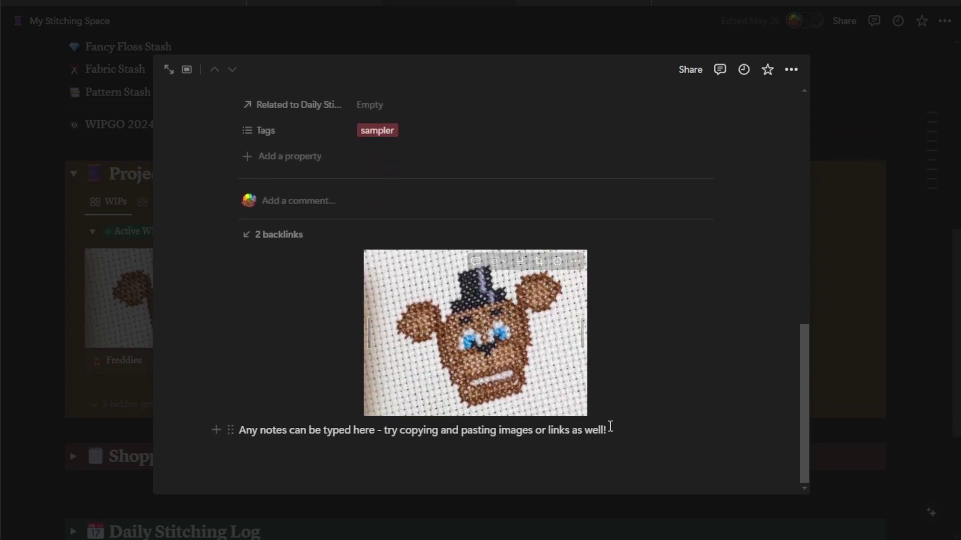
{"action": "scroll", "coordinate": [637, 420], "scroll_direction": "up", "scroll_amount": 3}
{"action": "scroll", "coordinate": [744, 420], "scroll_direction": "up", "scroll_amount": 8}
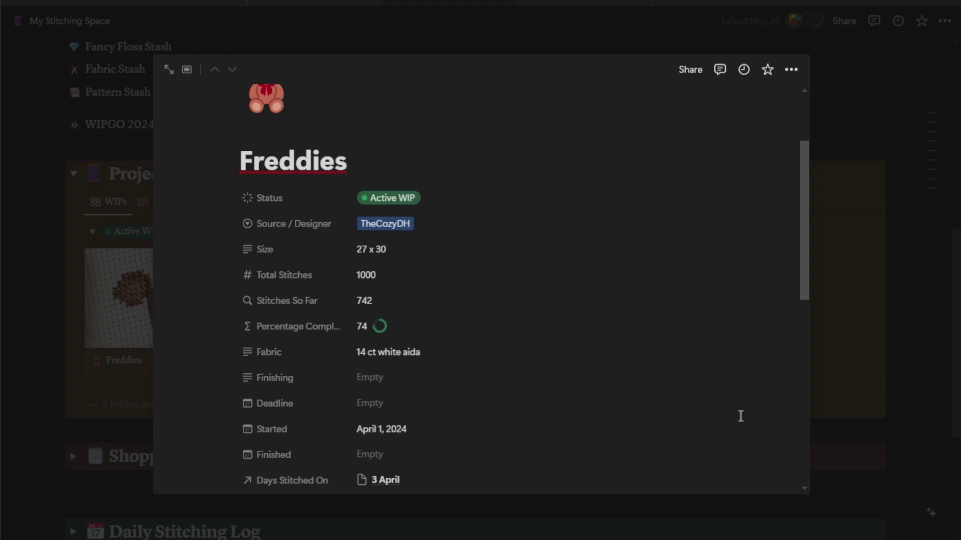
{"action": "left_click", "coordinate": [472, 201]}
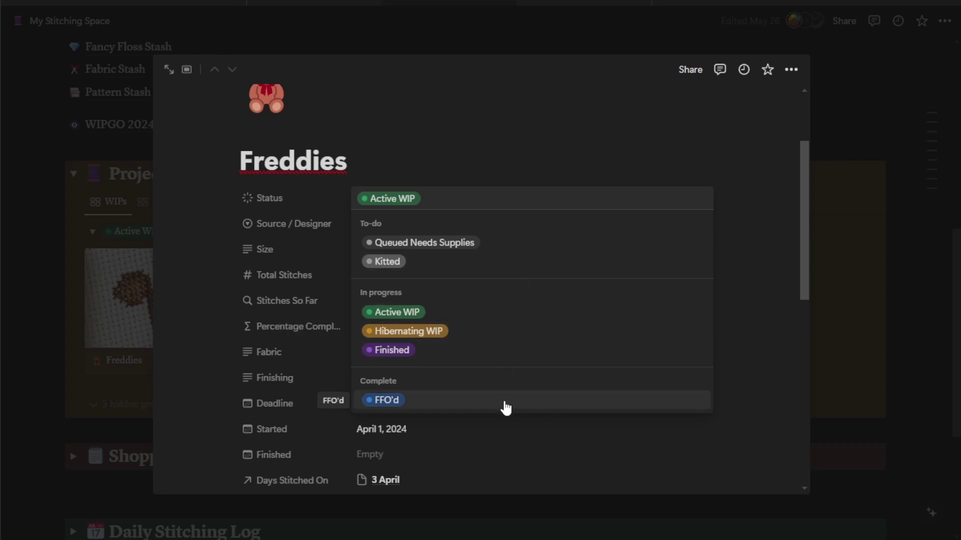
{"action": "left_click", "coordinate": [735, 357]}
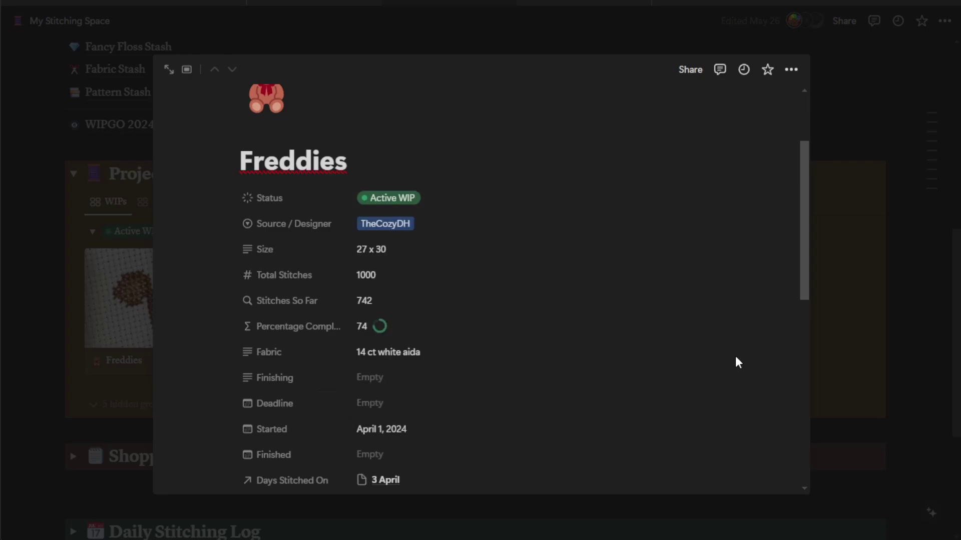
{"action": "left_click", "coordinate": [481, 231]}
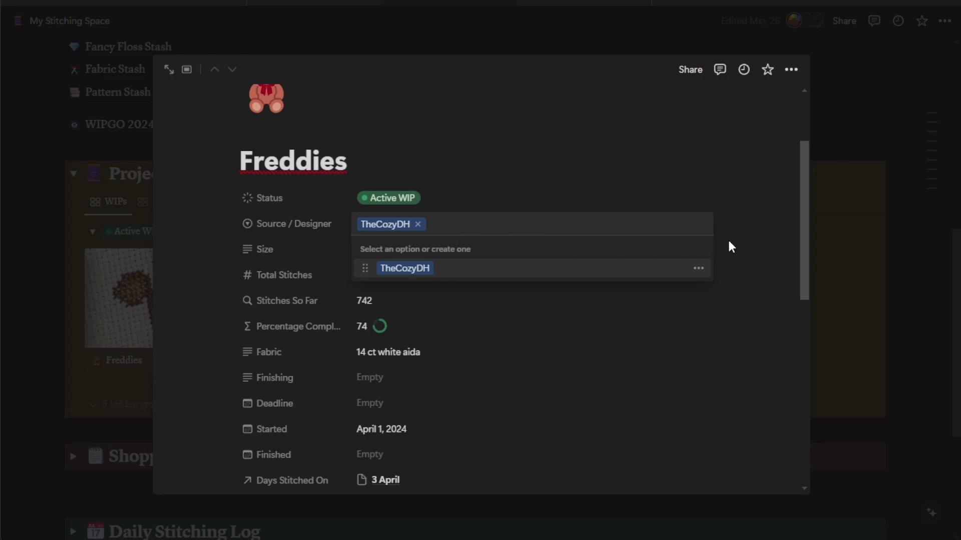
{"action": "left_click", "coordinate": [729, 242]}
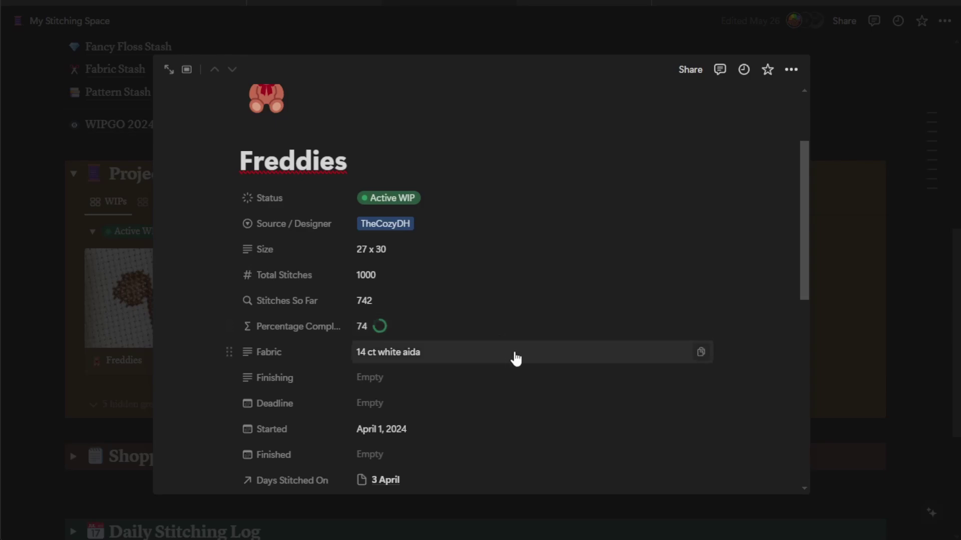
{"action": "scroll", "coordinate": [515, 359], "scroll_direction": "down", "scroll_amount": 1}
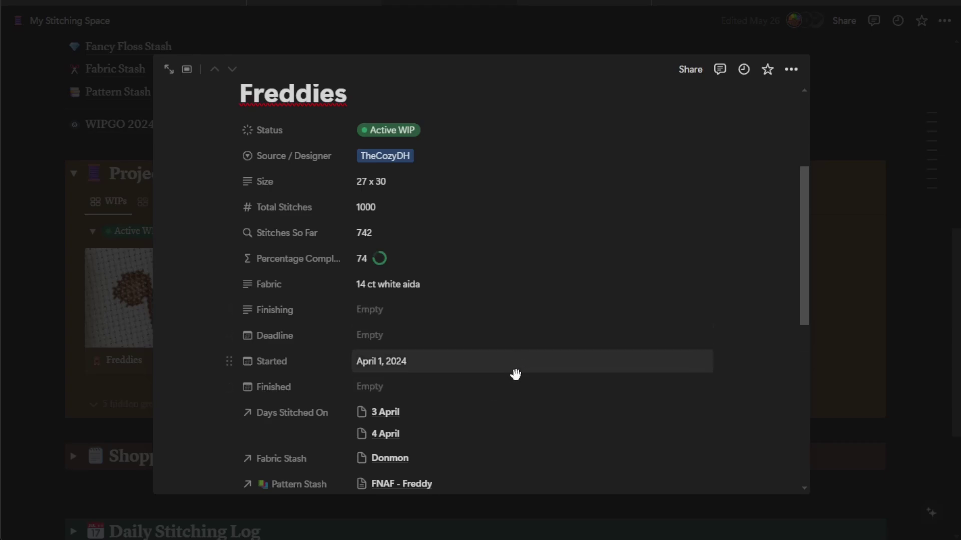
{"action": "scroll", "coordinate": [595, 413], "scroll_direction": "down", "scroll_amount": 4}
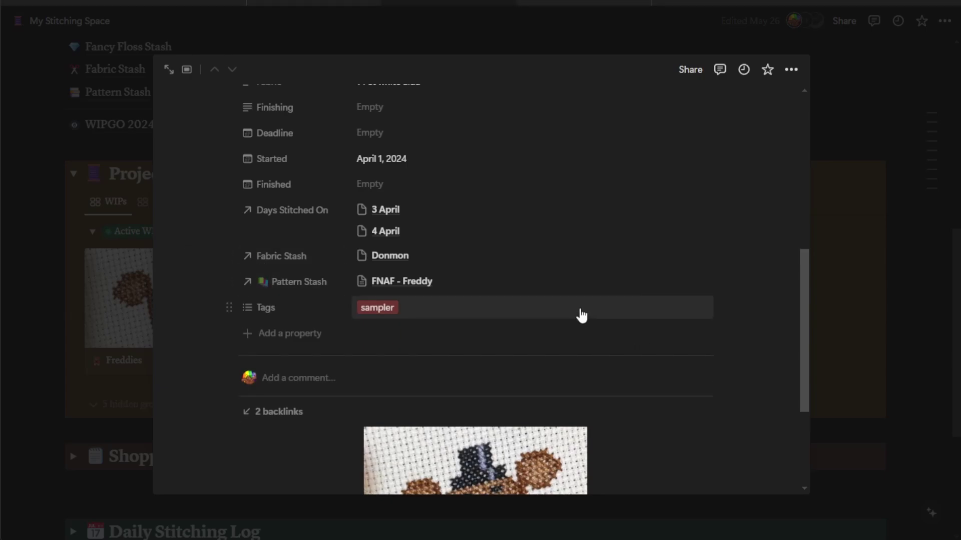
{"action": "left_click", "coordinate": [578, 308]}
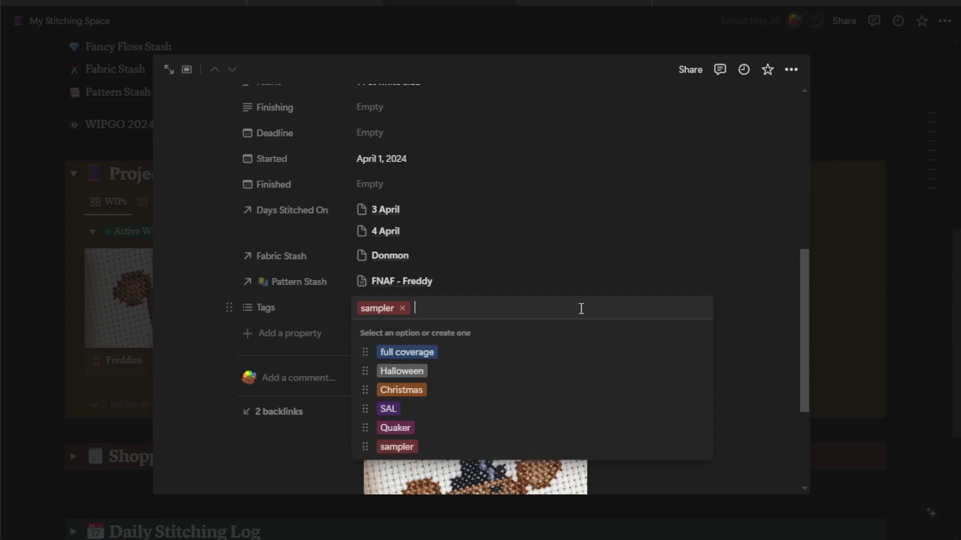
{"action": "left_click", "coordinate": [728, 339]}
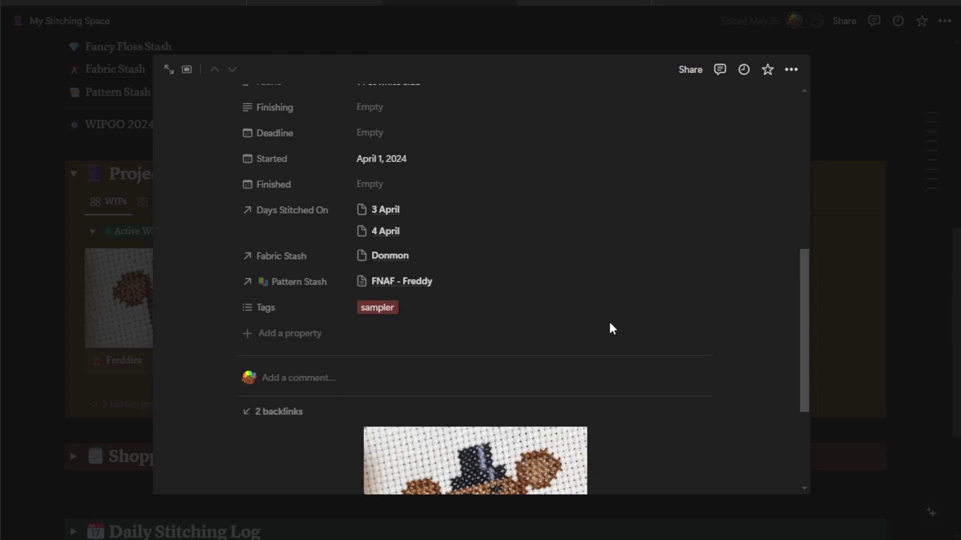
{"action": "scroll", "coordinate": [605, 318], "scroll_direction": "up", "scroll_amount": 5}
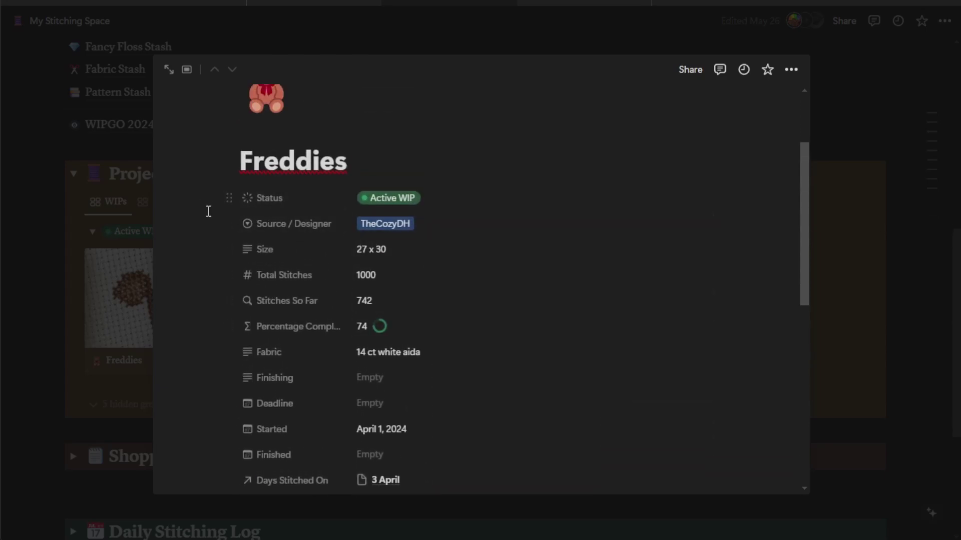
Step: Drag the Freddies Status property so it sits below Source / Designer
{"action": "left_click", "coordinate": [231, 200]}
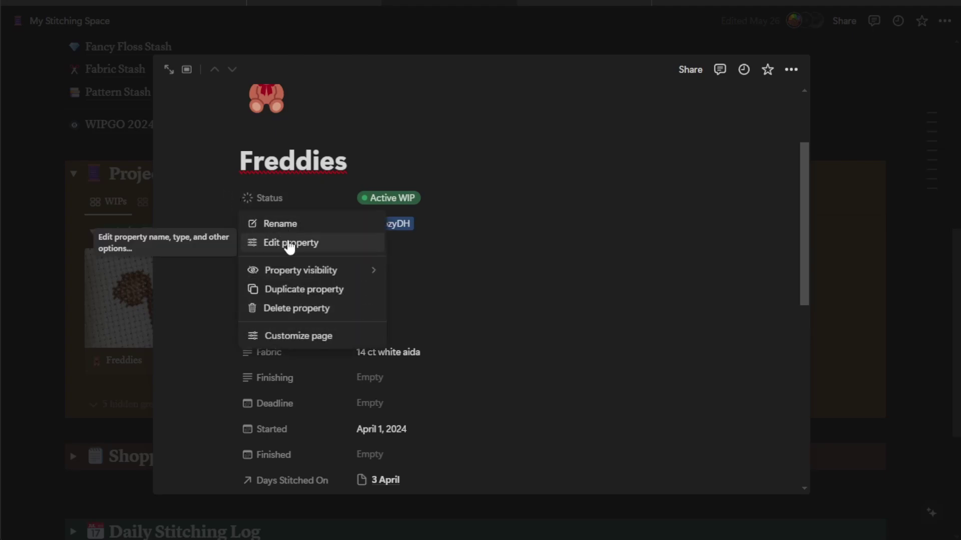
{"action": "mouse_move", "coordinate": [302, 279]}
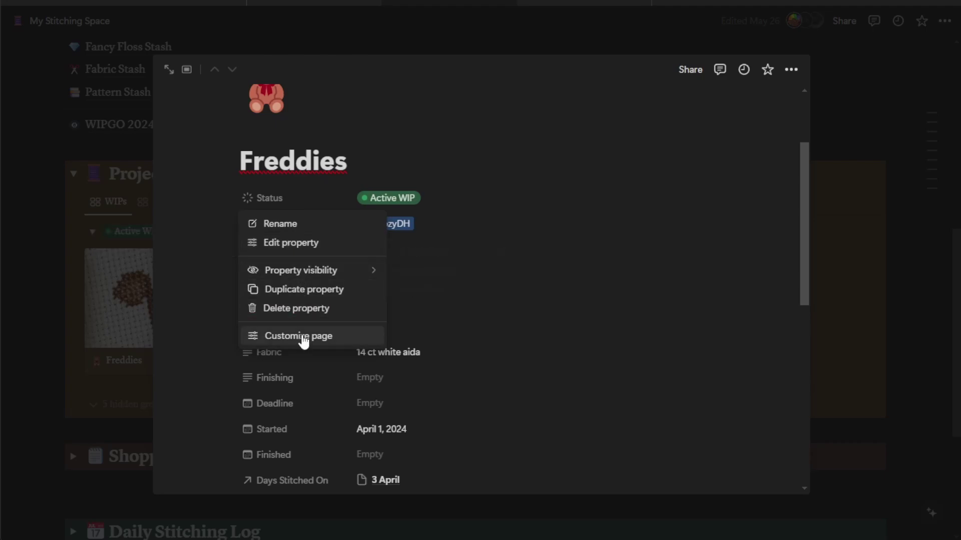
{"action": "left_click", "coordinate": [221, 190]}
{"action": "mouse_move", "coordinate": [229, 197]}
{"action": "left_mouse_down"}
{"action": "mouse_move", "coordinate": [223, 228]}
{"action": "mouse_move", "coordinate": [224, 199]}
{"action": "left_mouse_up"}
{"action": "scroll", "coordinate": [572, 325], "scroll_direction": "down", "scroll_amount": 10}
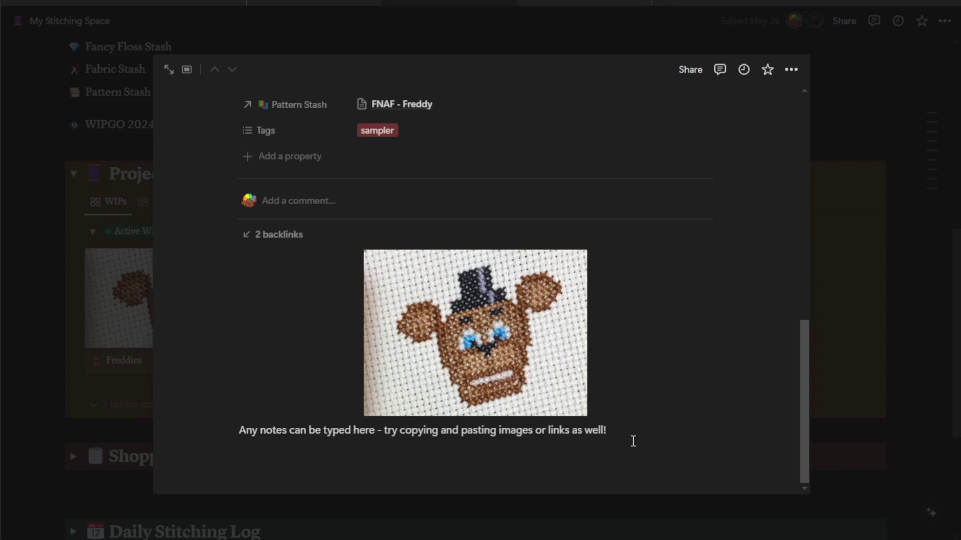
{"action": "left_click", "coordinate": [867, 360]}
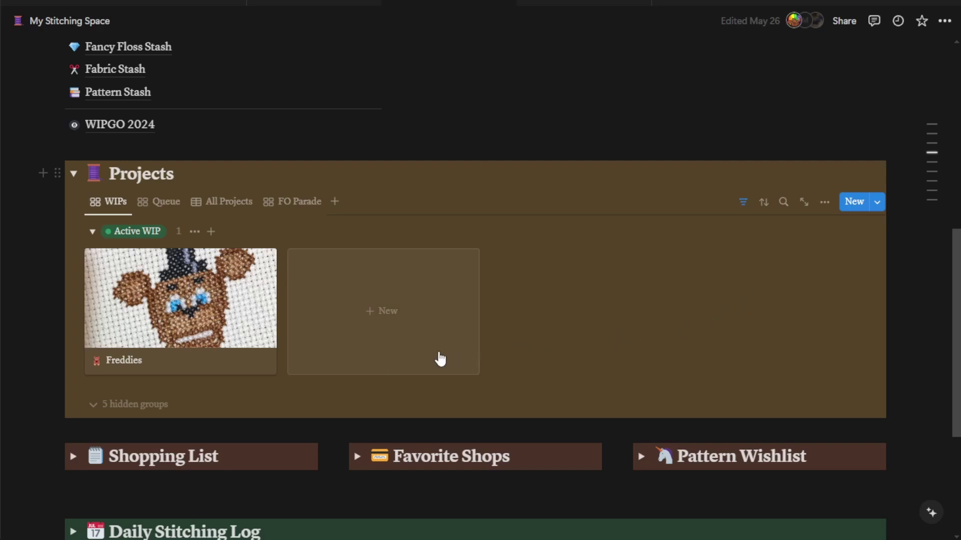
{"action": "mouse_move", "coordinate": [247, 337]}
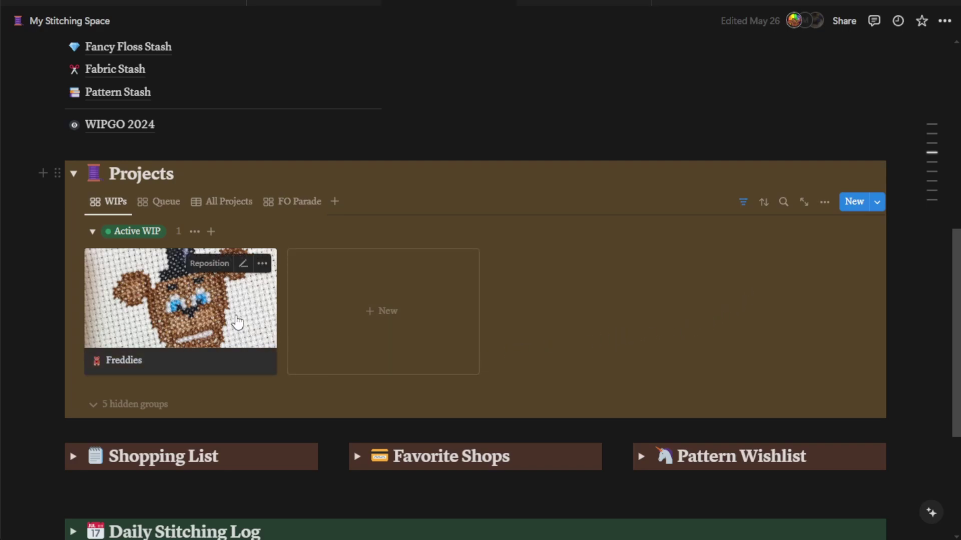
Step: Switch the template's Projects gallery to the Queue view of queued projects
{"action": "left_click", "coordinate": [150, 206]}
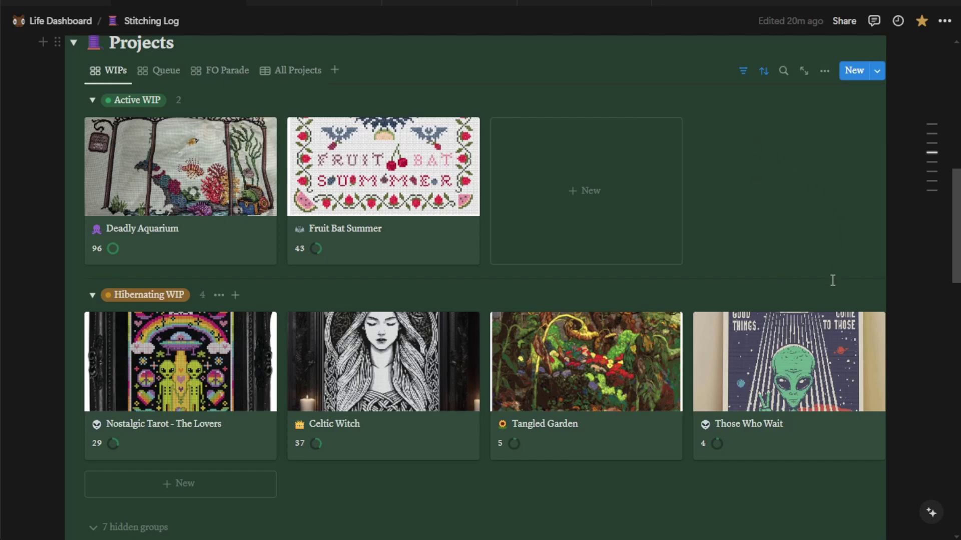
Step: Browse the Queue gallery groups, then show the FO Parade view of finished 2024 projects
{"action": "left_click", "coordinate": [156, 79]}
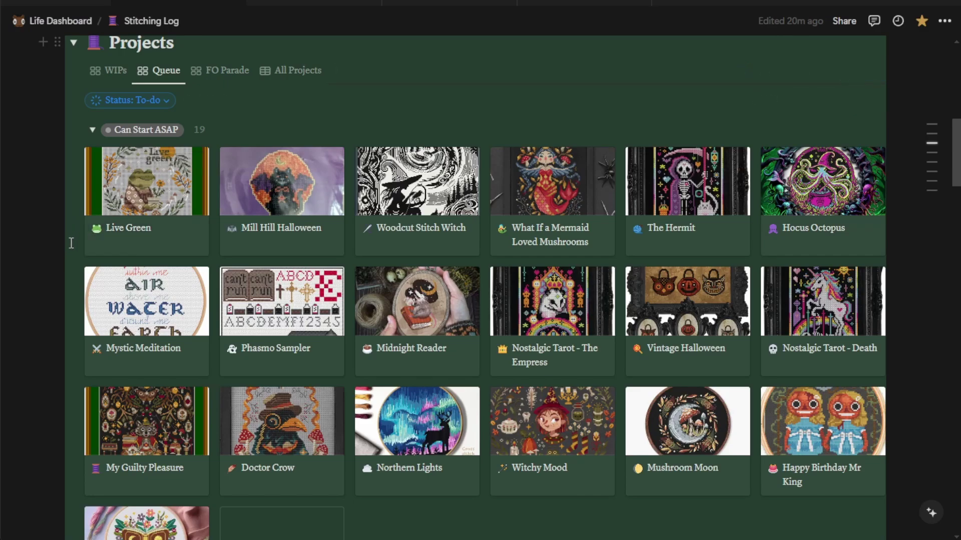
{"action": "scroll", "coordinate": [71, 243], "scroll_direction": "down", "scroll_amount": 8}
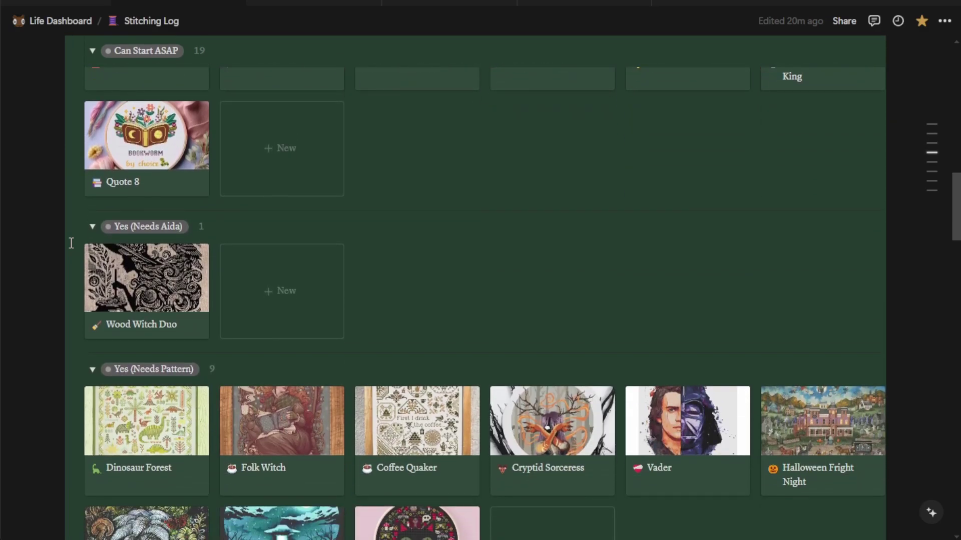
{"action": "scroll", "coordinate": [71, 243], "scroll_direction": "down", "scroll_amount": 4}
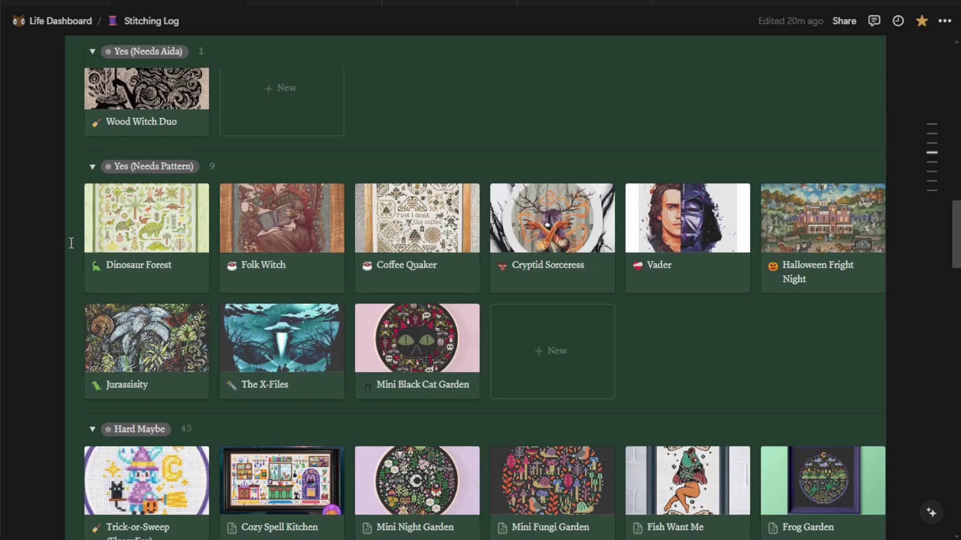
{"action": "scroll", "coordinate": [71, 242], "scroll_direction": "down", "scroll_amount": 5}
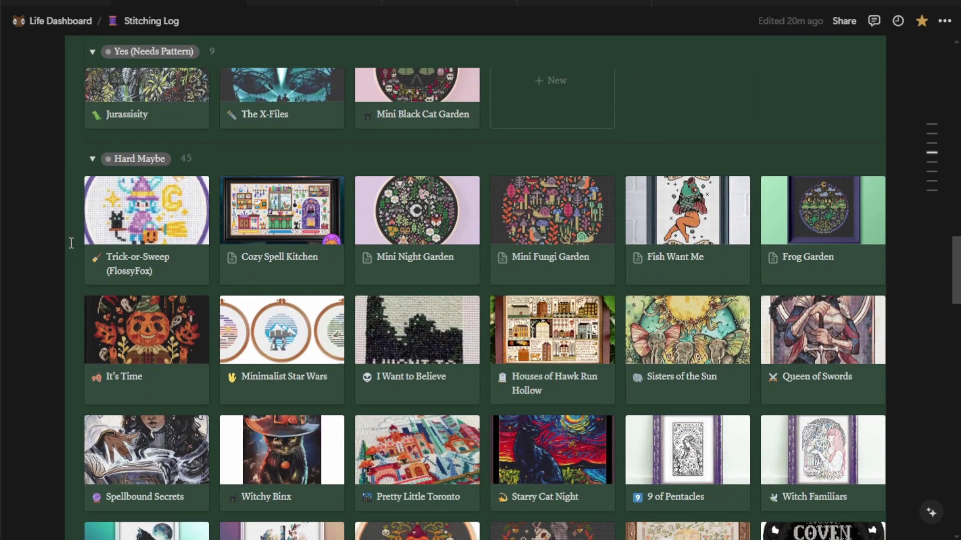
{"action": "scroll", "coordinate": [71, 243], "scroll_direction": "down", "scroll_amount": 5}
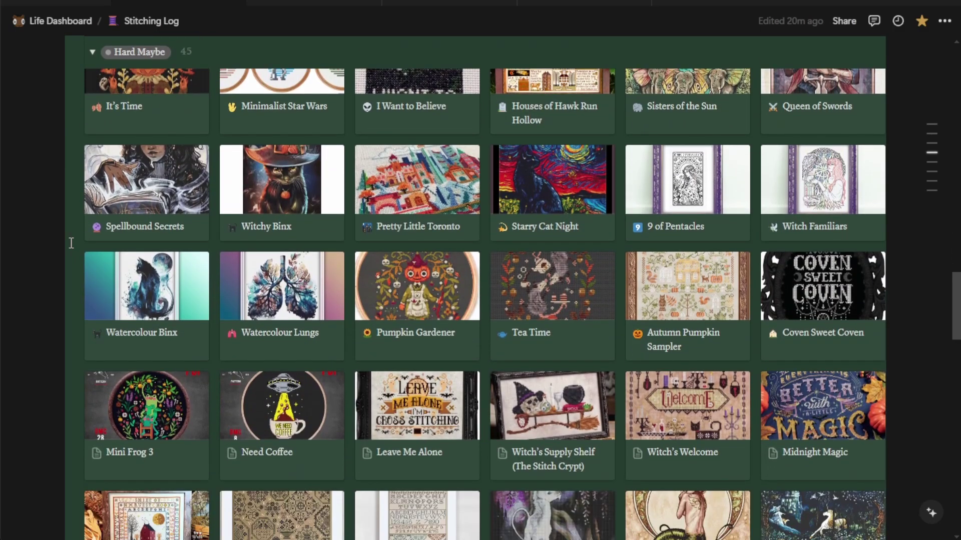
{"action": "scroll", "coordinate": [71, 242], "scroll_direction": "down", "scroll_amount": 6}
{"action": "scroll", "coordinate": [71, 243], "scroll_direction": "up", "scroll_amount": 18}
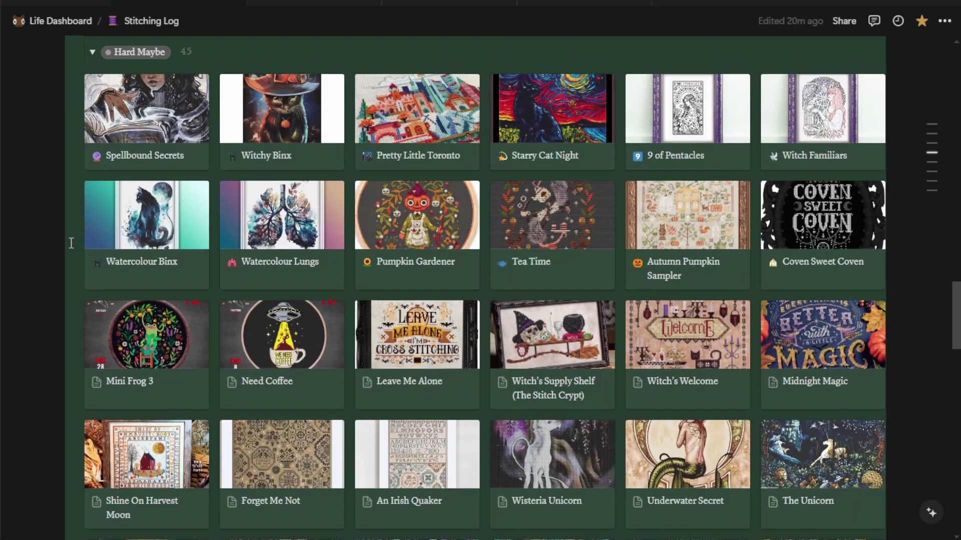
{"action": "scroll", "coordinate": [71, 243], "scroll_direction": "up", "scroll_amount": 10}
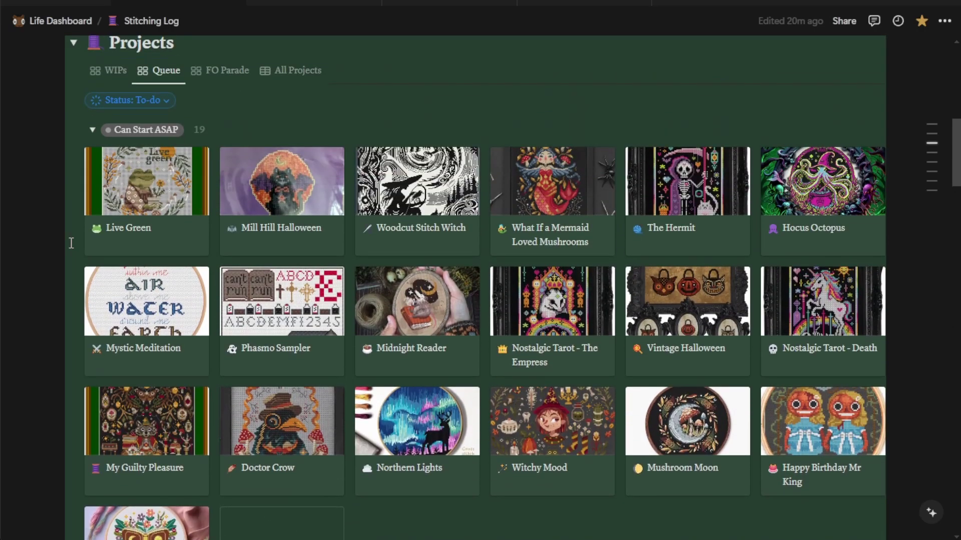
{"action": "scroll", "coordinate": [71, 243], "scroll_direction": "up", "scroll_amount": 1}
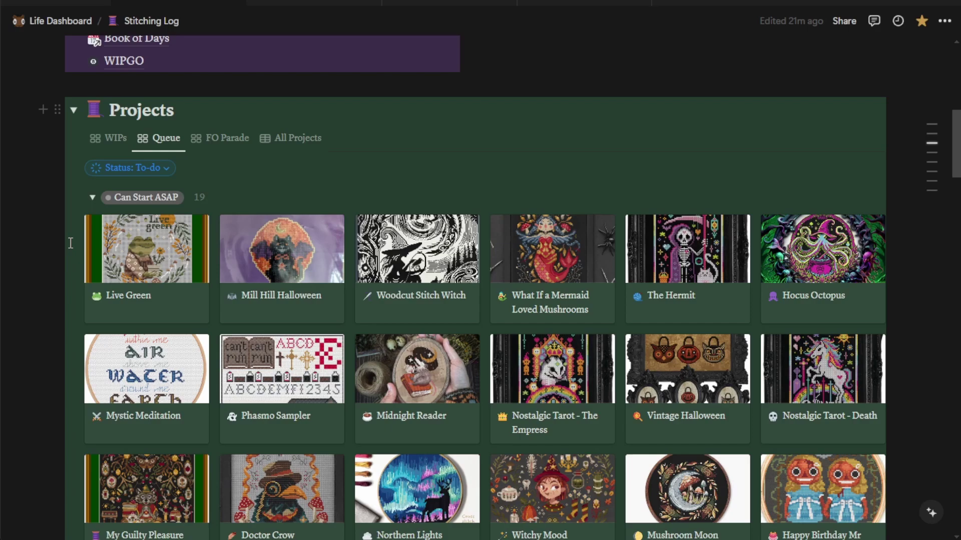
{"action": "left_click", "coordinate": [228, 144]}
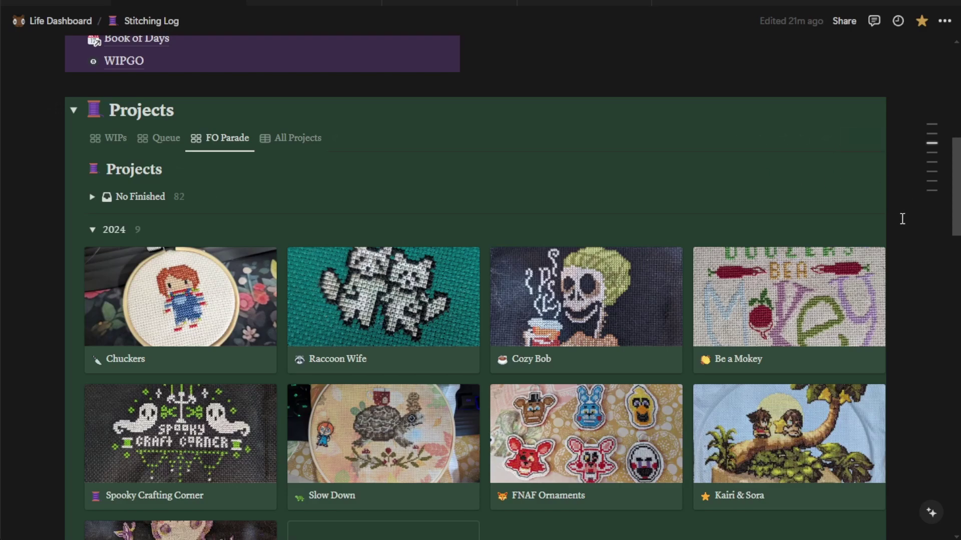
{"action": "scroll", "coordinate": [902, 219], "scroll_direction": "down", "scroll_amount": 10}
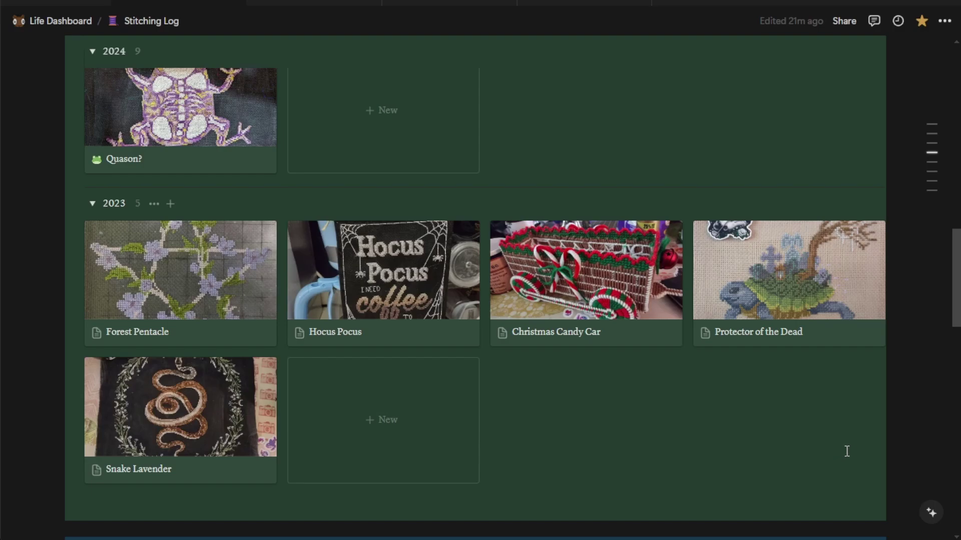
{"action": "scroll", "coordinate": [851, 453], "scroll_direction": "up", "scroll_amount": 4}
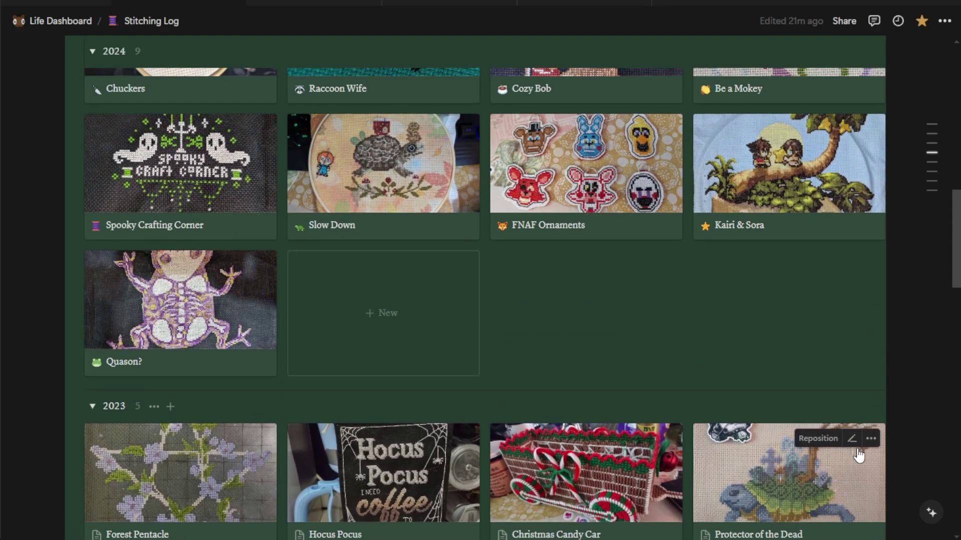
{"action": "scroll", "coordinate": [858, 455], "scroll_direction": "up", "scroll_amount": 3}
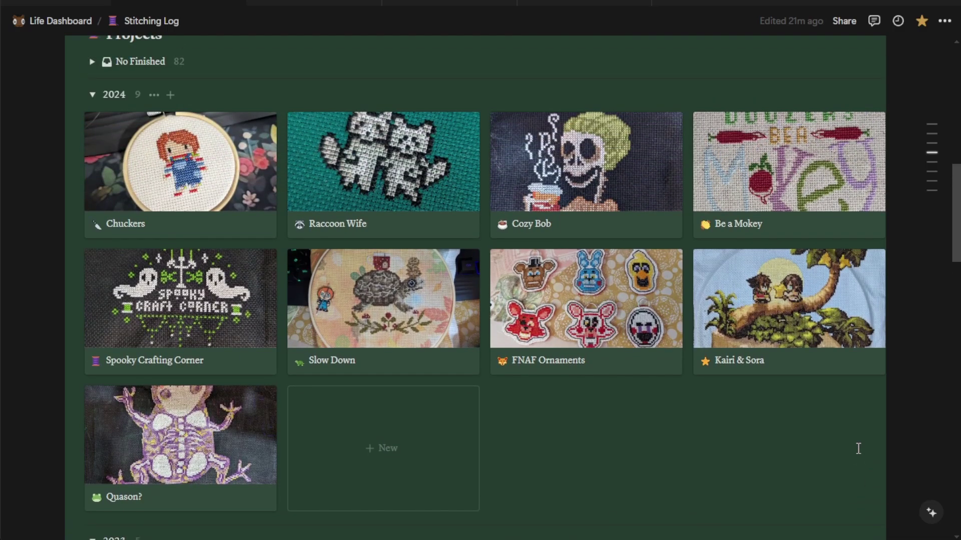
{"action": "scroll", "coordinate": [858, 449], "scroll_direction": "up", "scroll_amount": 4}
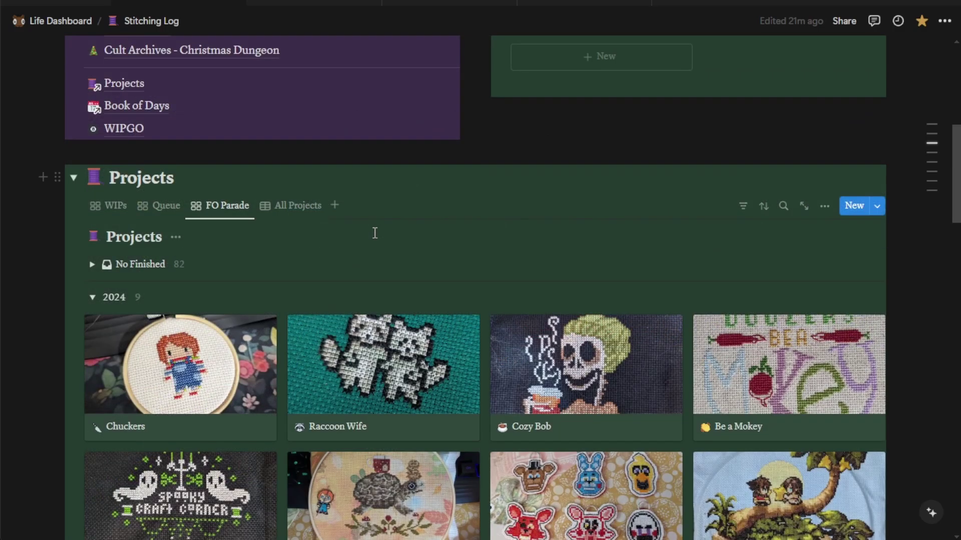
Step: Show the All Projects table sorted by Size and scroll through every row, led by Celtic Witch
{"action": "left_click", "coordinate": [313, 209]}
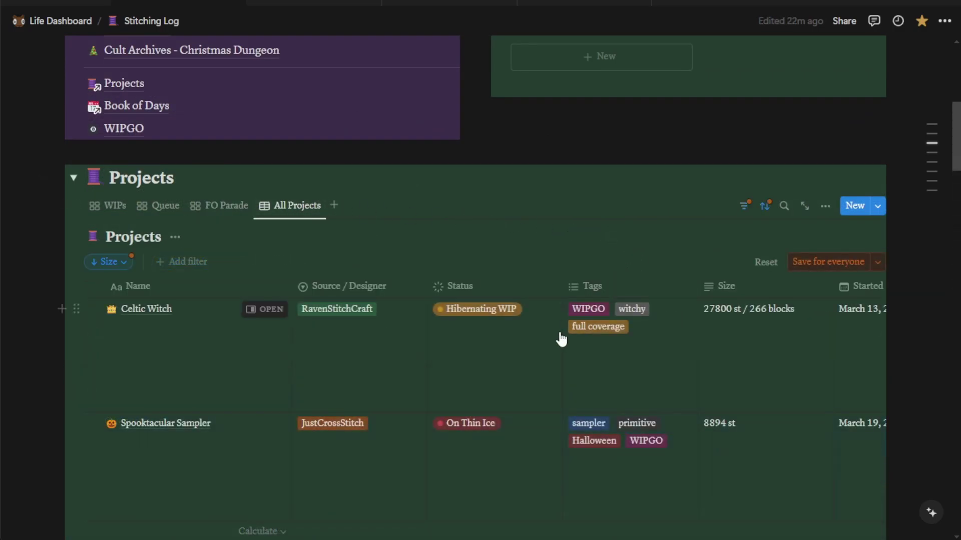
{"action": "scroll", "coordinate": [563, 337], "scroll_direction": "down", "scroll_amount": 5}
{"action": "scroll", "coordinate": [561, 342], "scroll_direction": "down", "scroll_amount": 4}
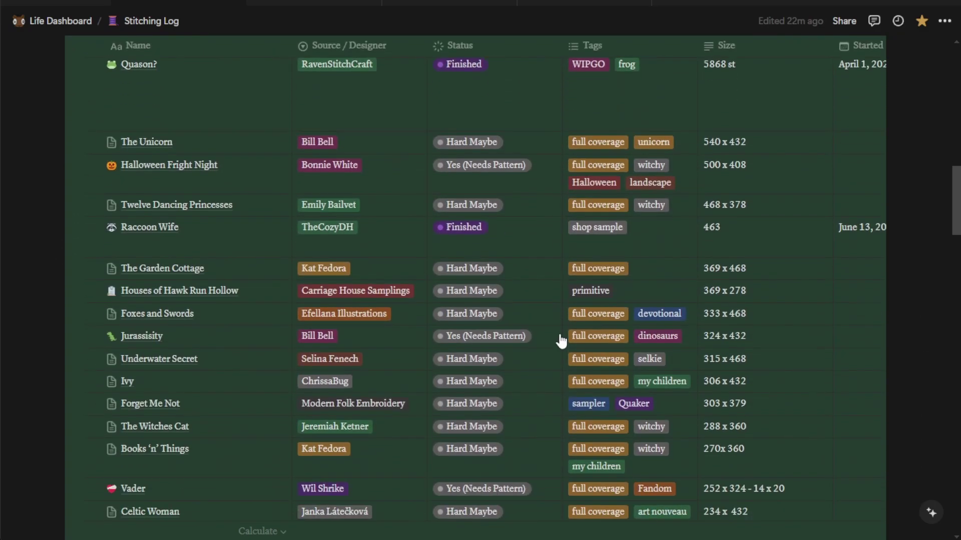
{"action": "scroll", "coordinate": [562, 341], "scroll_direction": "down", "scroll_amount": 3}
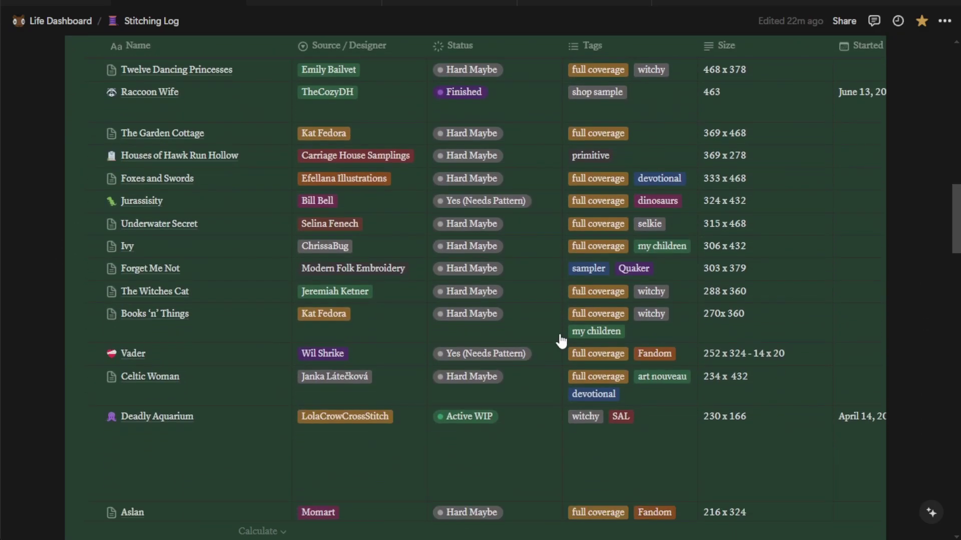
{"action": "scroll", "coordinate": [561, 342], "scroll_direction": "down", "scroll_amount": 7}
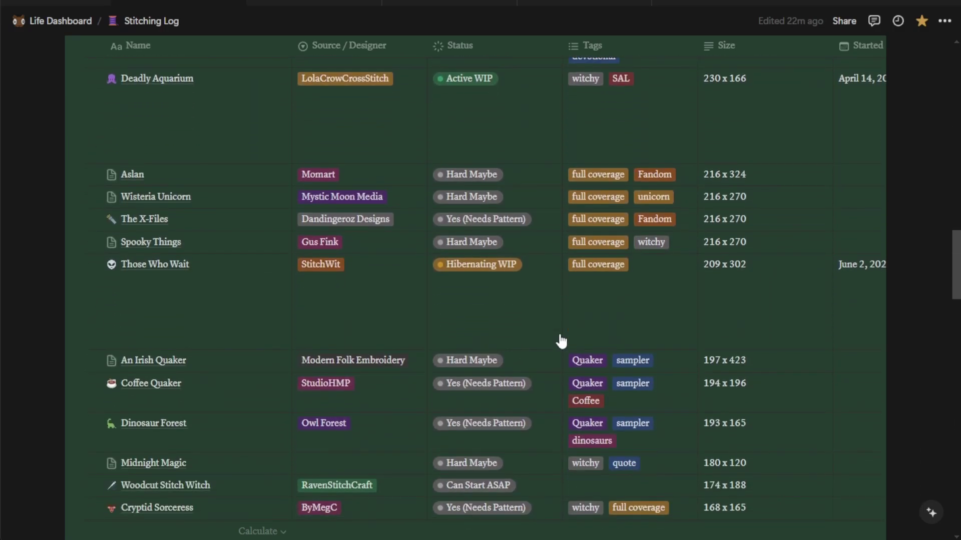
{"action": "scroll", "coordinate": [561, 342], "scroll_direction": "down", "scroll_amount": 3}
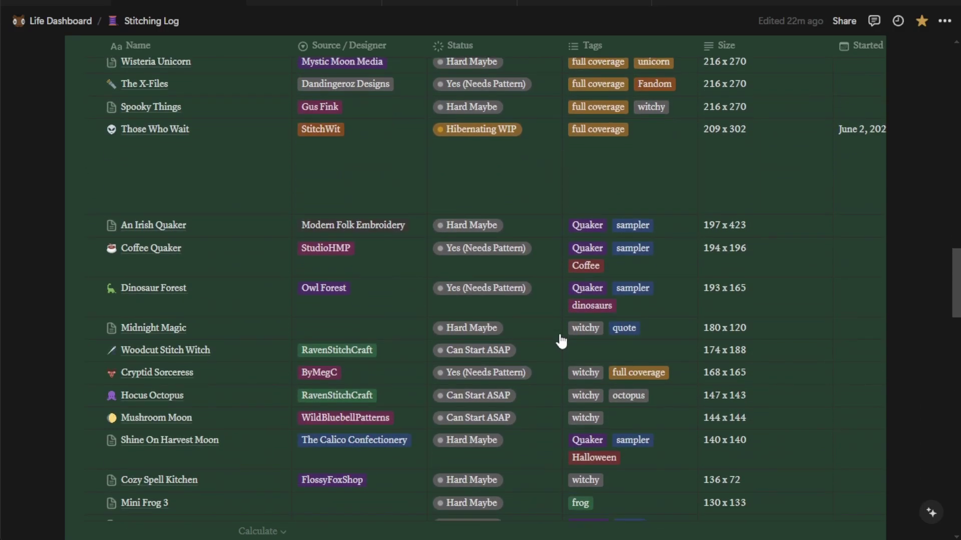
{"action": "scroll", "coordinate": [561, 341], "scroll_direction": "down", "scroll_amount": 4}
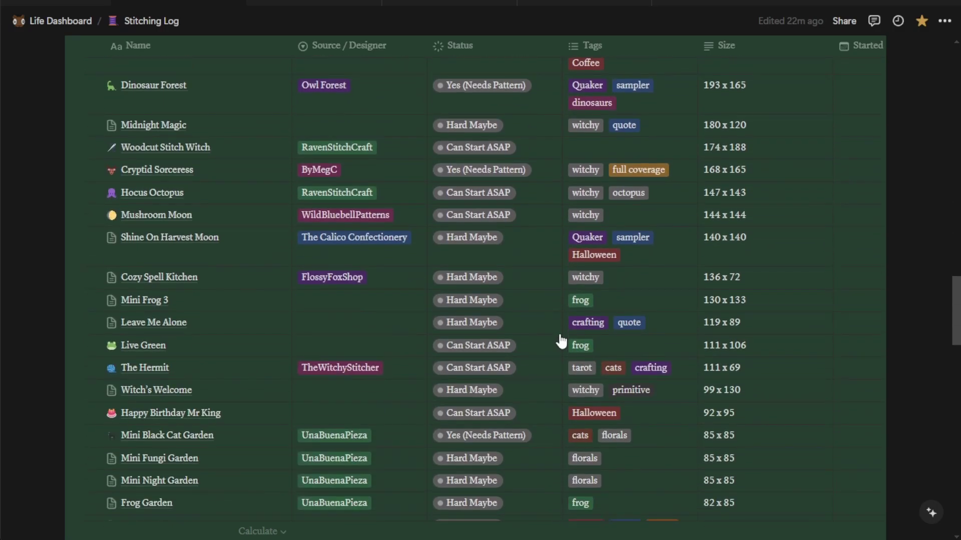
{"action": "scroll", "coordinate": [561, 342], "scroll_direction": "down", "scroll_amount": 8}
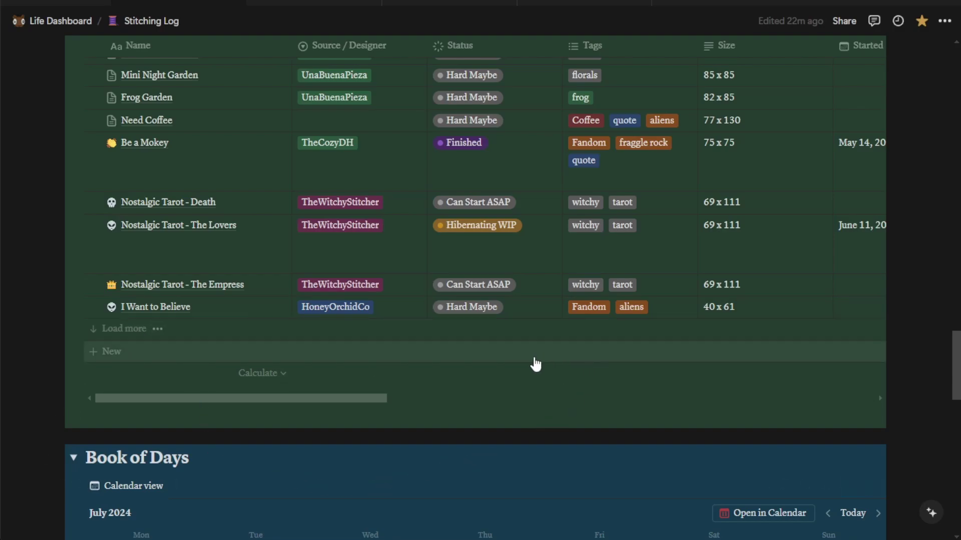
{"action": "scroll", "coordinate": [532, 364], "scroll_direction": "down", "scroll_amount": 15}
{"action": "scroll", "coordinate": [496, 380], "scroll_direction": "down", "scroll_amount": 12}
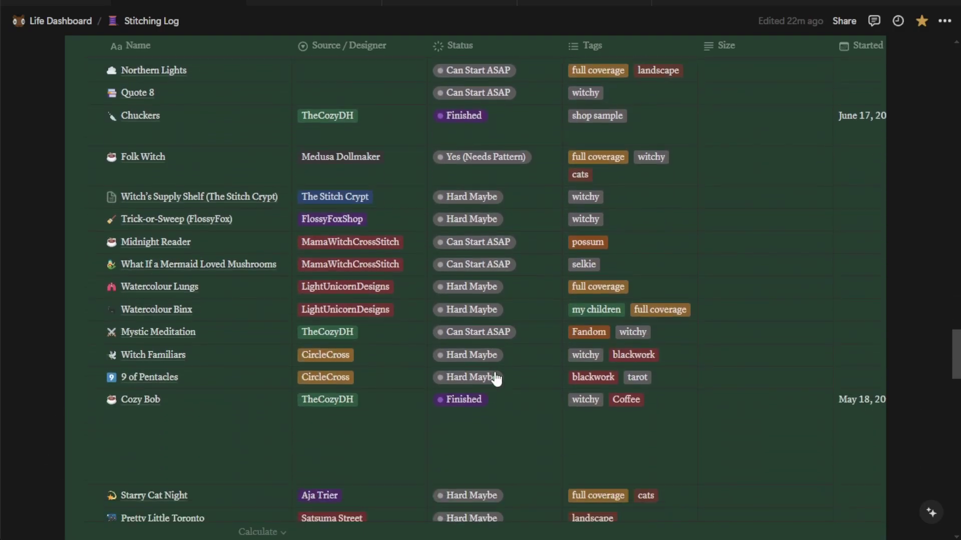
{"action": "scroll", "coordinate": [496, 380], "scroll_direction": "down", "scroll_amount": 4}
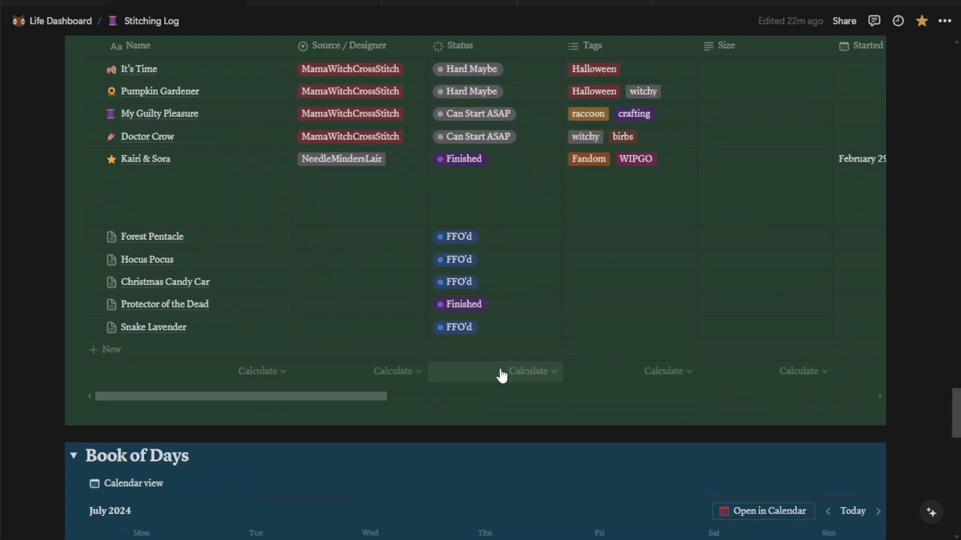
{"action": "scroll", "coordinate": [501, 375], "scroll_direction": "up", "scroll_amount": 3}
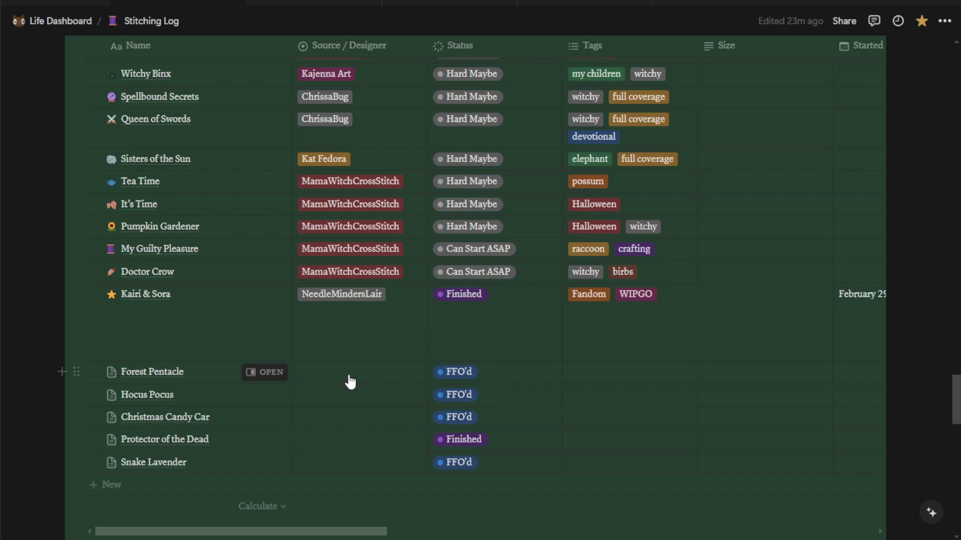
{"action": "scroll", "coordinate": [498, 429], "scroll_direction": "up", "scroll_amount": 10}
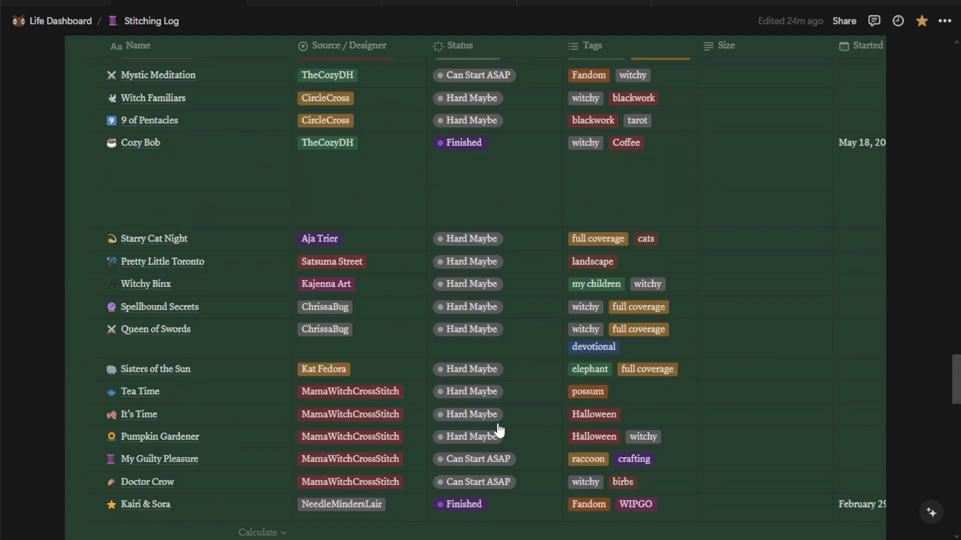
{"action": "scroll", "coordinate": [501, 429], "scroll_direction": "up", "scroll_amount": 20}
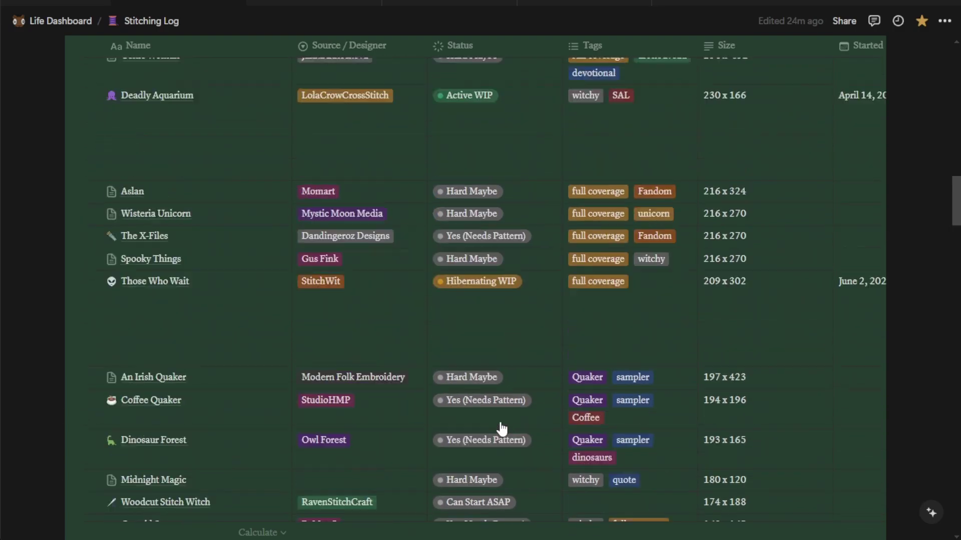
{"action": "scroll", "coordinate": [500, 427], "scroll_direction": "up", "scroll_amount": 10}
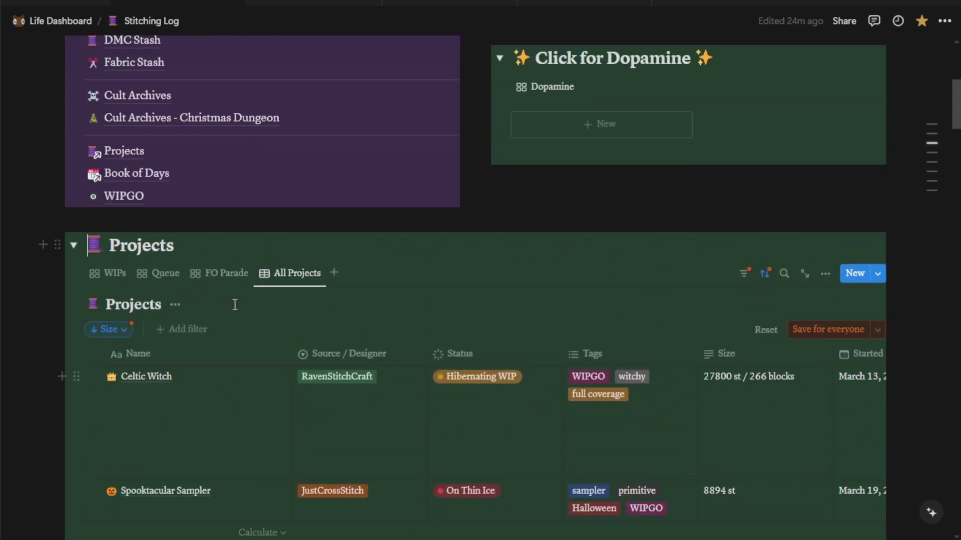
Step: Switch the Projects section back to the WIPs view showing Freddies
{"action": "left_click", "coordinate": [106, 280]}
{"action": "scroll", "coordinate": [599, 279], "scroll_direction": "up", "scroll_amount": 2}
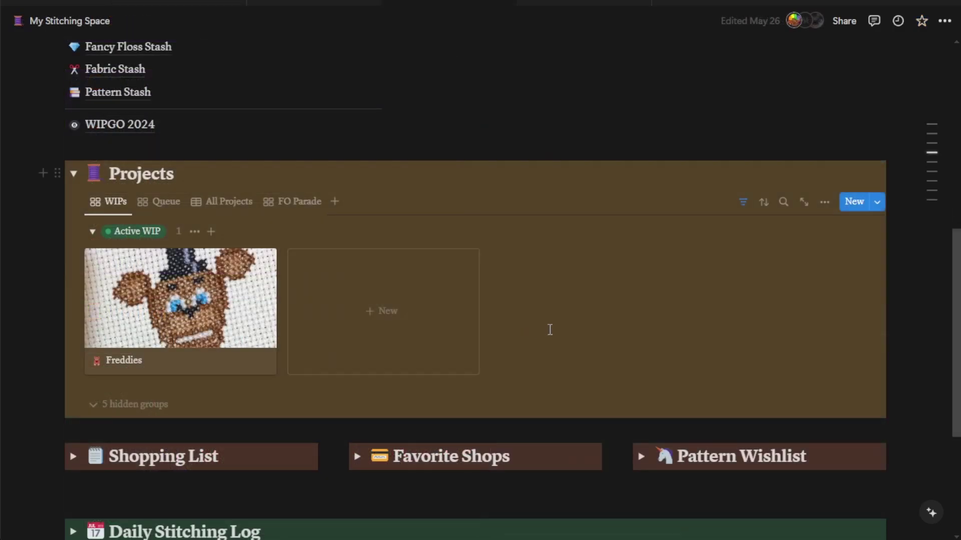
Step: Expand Shopping List, Favorite Shops and Pattern Wishlist, revealing entries like Dinosaur Forest - Owl Forest
{"action": "scroll", "coordinate": [549, 328], "scroll_direction": "down", "scroll_amount": 5}
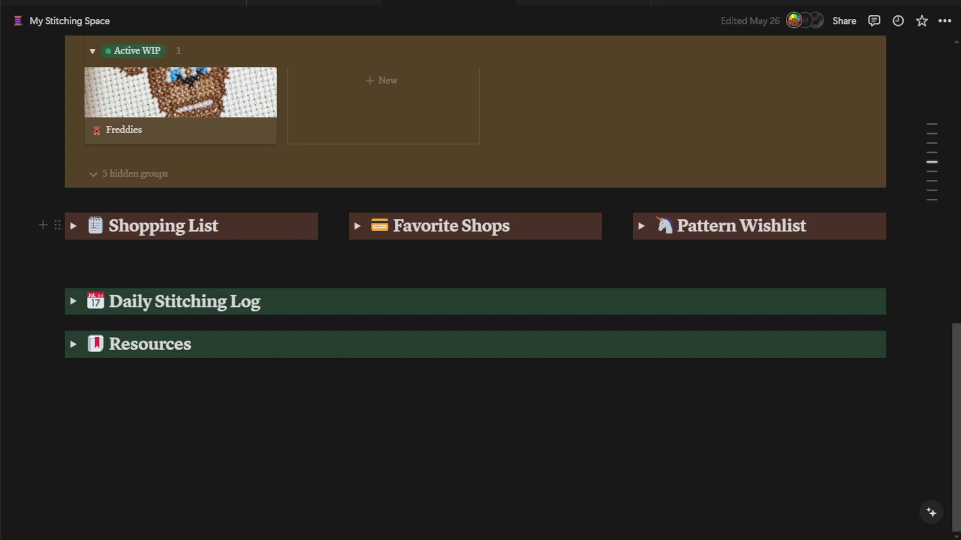
{"action": "left_click", "coordinate": [72, 228]}
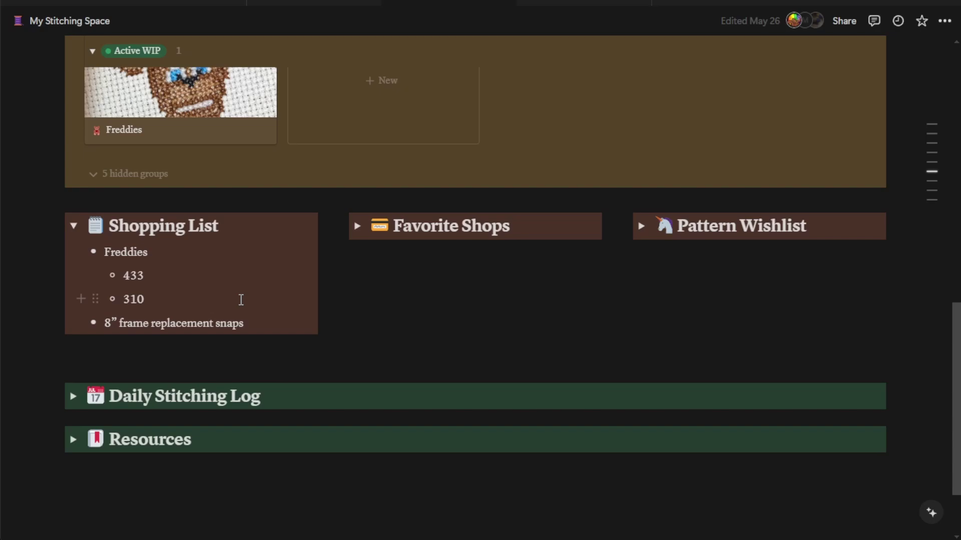
{"action": "left_click", "coordinate": [357, 228]}
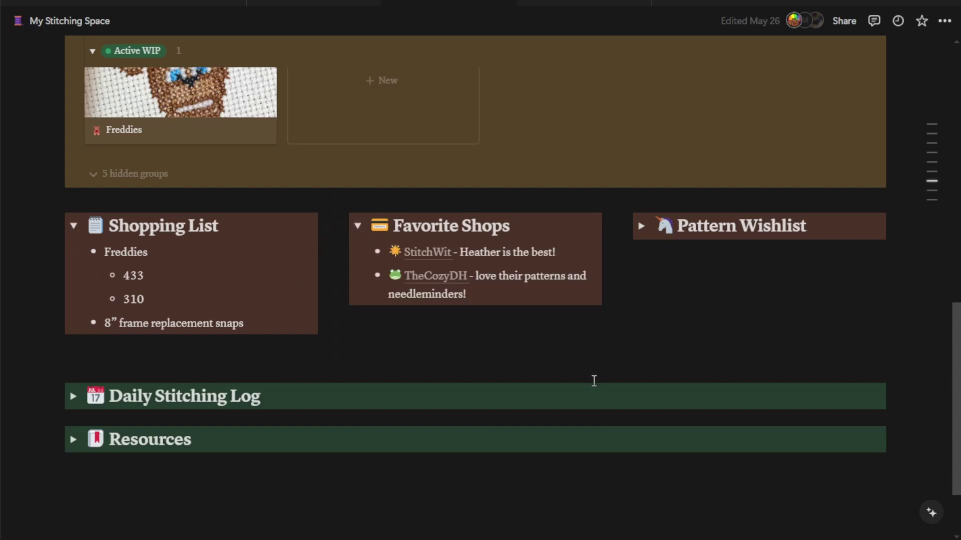
{"action": "left_click", "coordinate": [642, 227]}
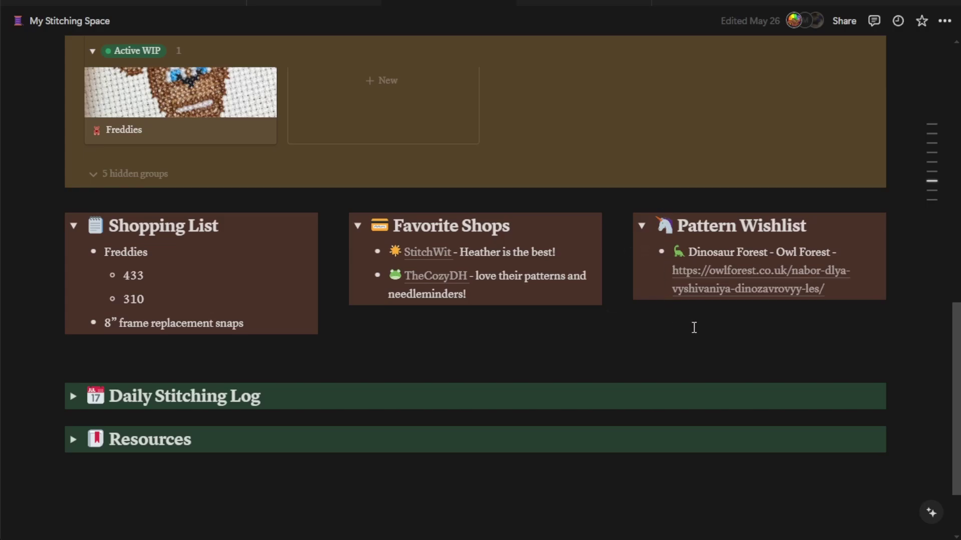
{"action": "scroll", "coordinate": [75, 305], "scroll_direction": "down", "scroll_amount": 2}
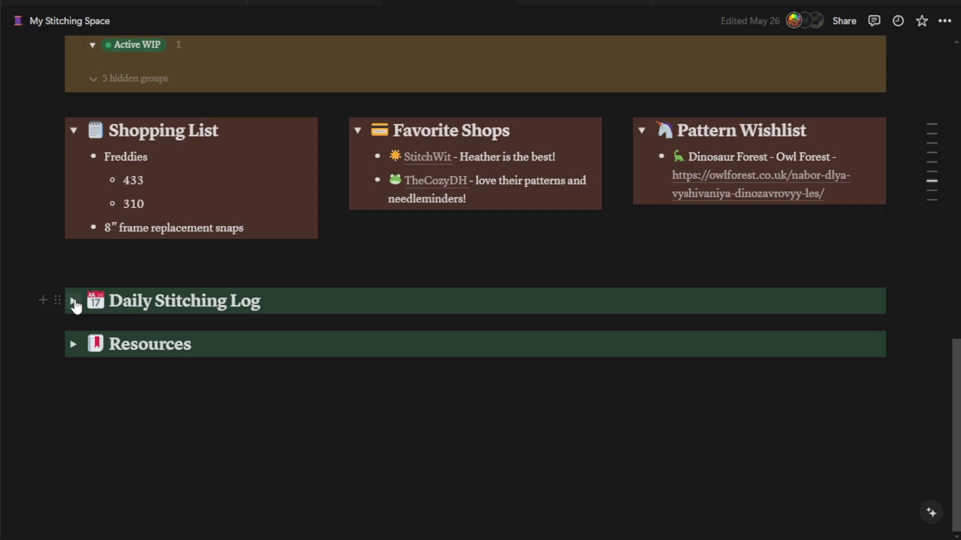
{"action": "left_click", "coordinate": [74, 301]}
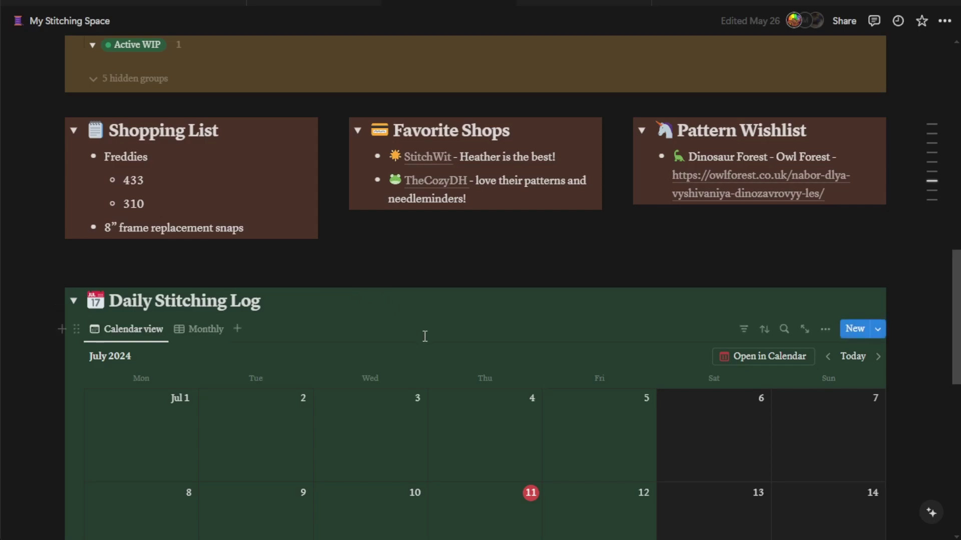
{"action": "scroll", "coordinate": [425, 336], "scroll_direction": "down", "scroll_amount": 3}
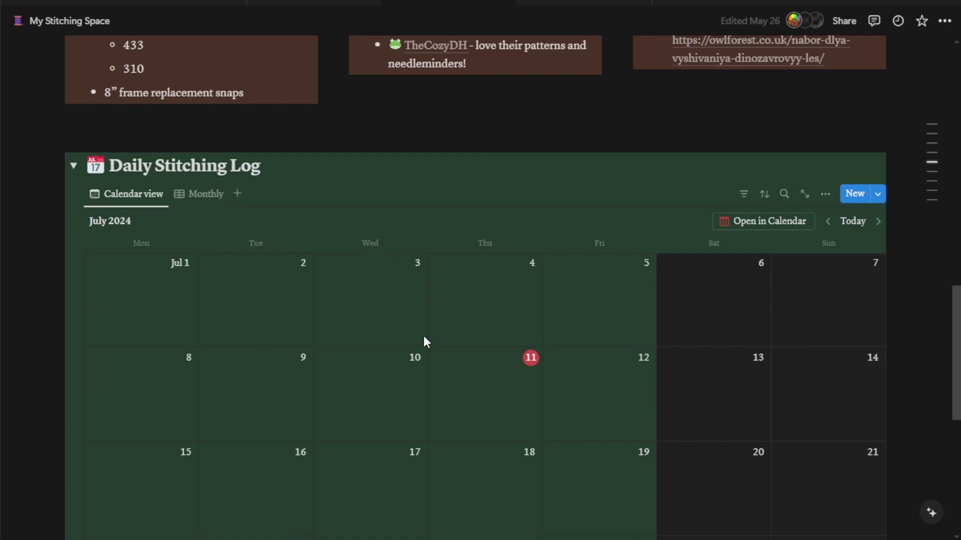
{"action": "scroll", "coordinate": [424, 337], "scroll_direction": "down", "scroll_amount": 2}
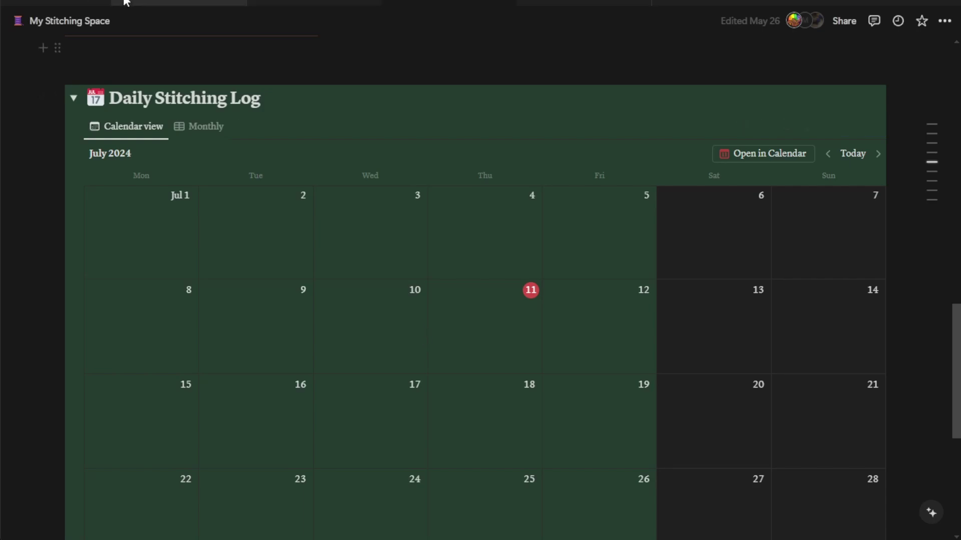
Step: Open the July 6 Exhibit 6 entry (8 stitches, Deadly Aquarium) from the Stitching Log's Book of Days
{"action": "left_click", "coordinate": [168, 4]}
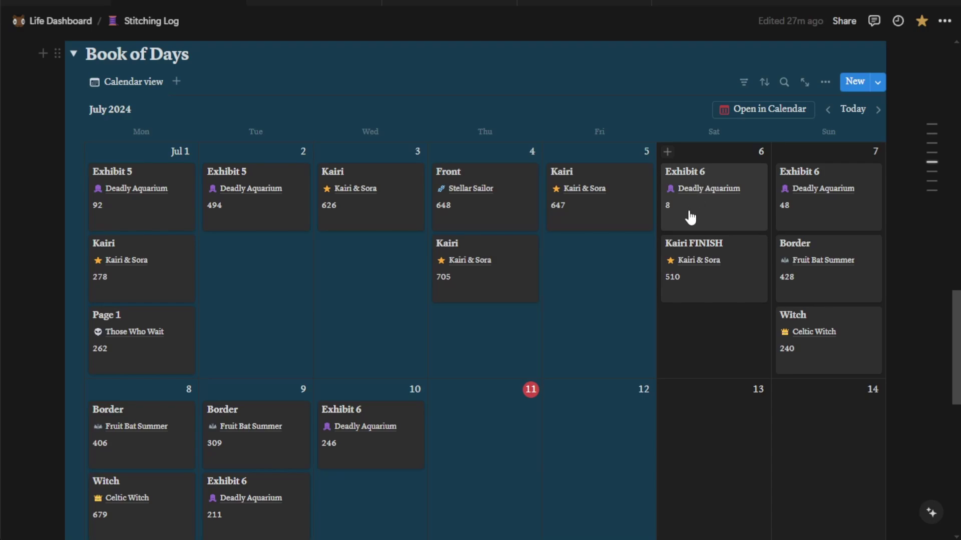
{"action": "left_click", "coordinate": [703, 220]}
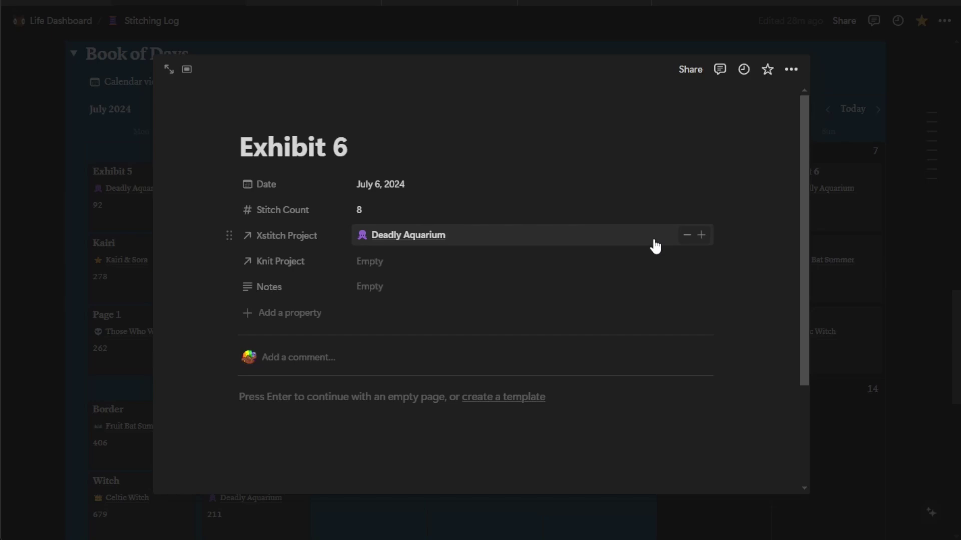
Step: Search Exhibit 6's Xstitch Project link picker for 'deadl' to find Deadly Aquarium
{"action": "left_click", "coordinate": [696, 244]}
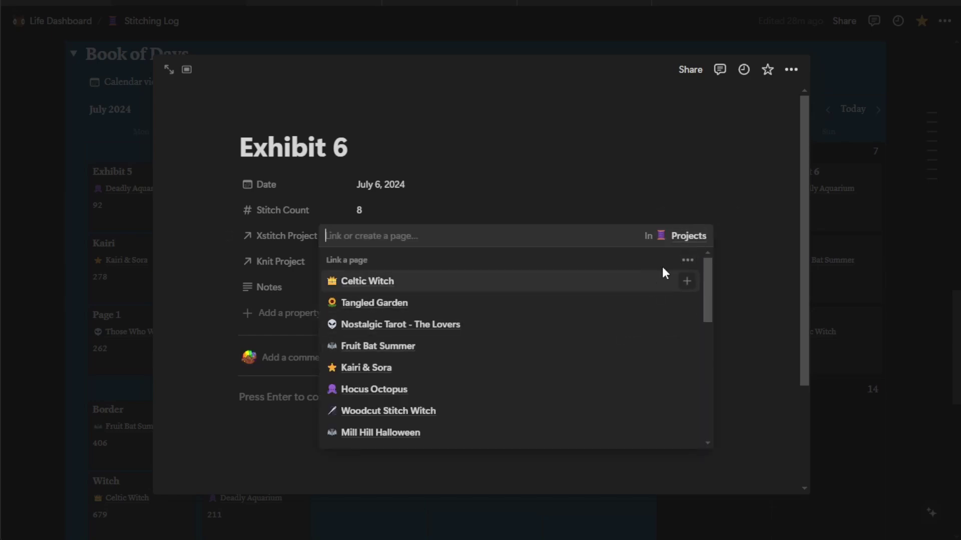
{"action": "scroll", "coordinate": [499, 366], "scroll_direction": "down", "scroll_amount": 3}
{"action": "scroll", "coordinate": [499, 366], "scroll_direction": "up", "scroll_amount": 3}
{"action": "type", "text": "dead"}
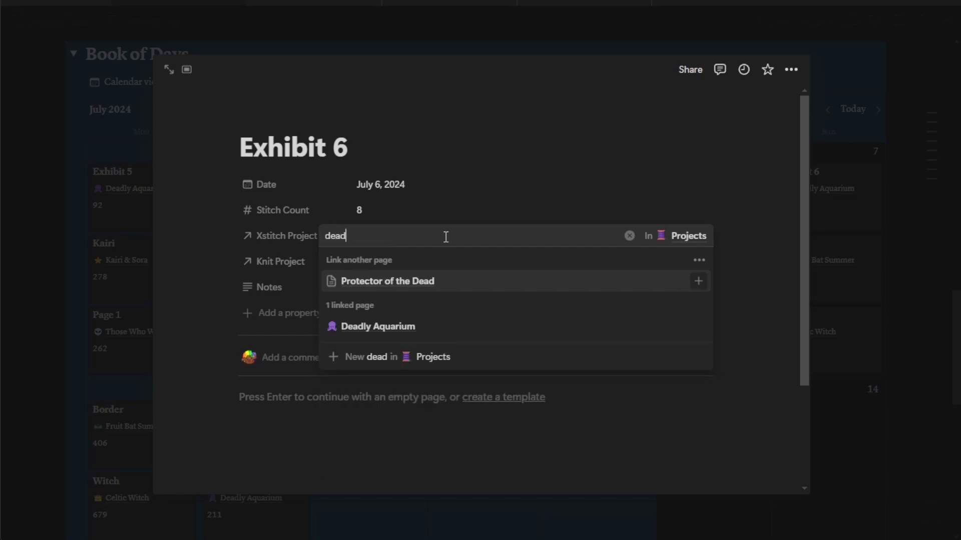
{"action": "type", "text": "l"}
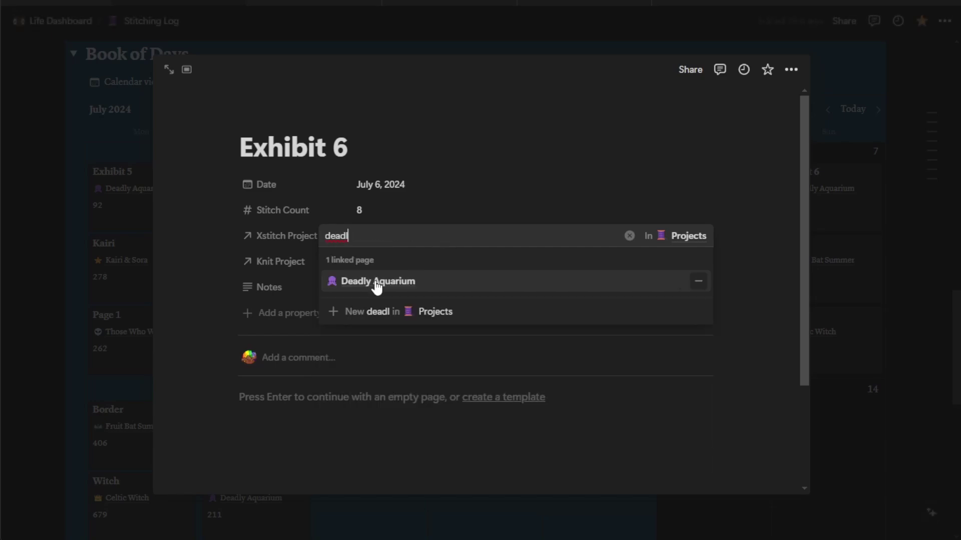
Step: Review the linked Deadly Aquarium project's properties, then close it to return to the July calendar
{"action": "left_click", "coordinate": [377, 283]}
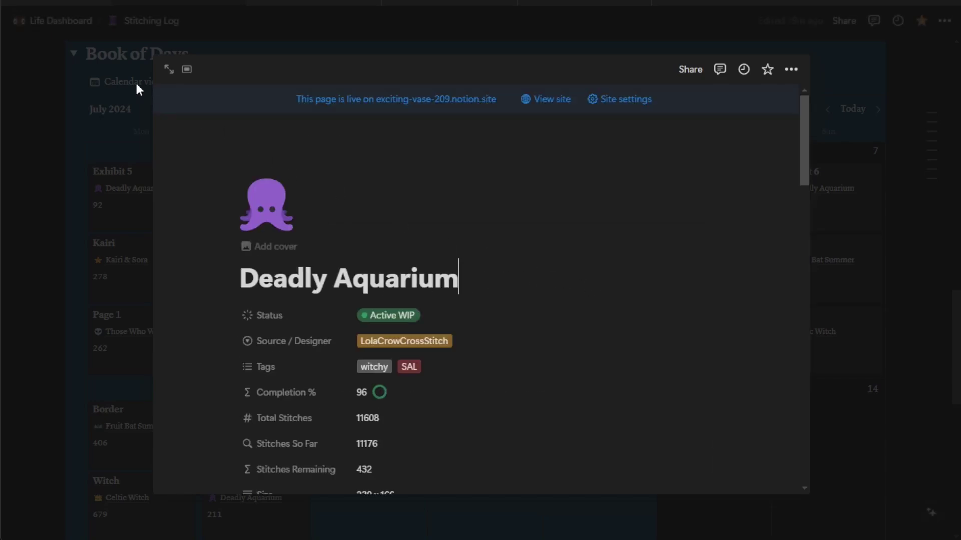
{"action": "left_click", "coordinate": [59, 1]}
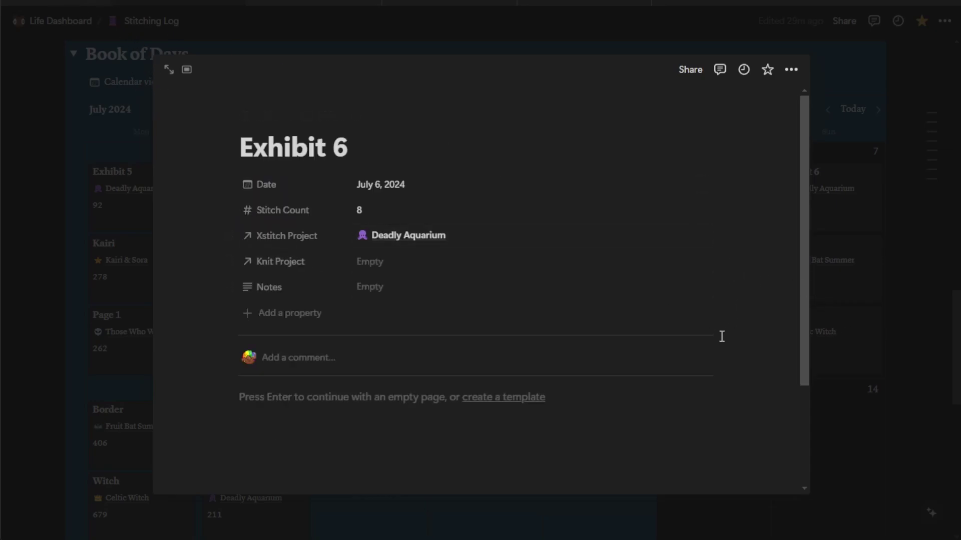
{"action": "left_click", "coordinate": [413, 240]}
{"action": "scroll", "coordinate": [602, 268], "scroll_direction": "down", "scroll_amount": 3}
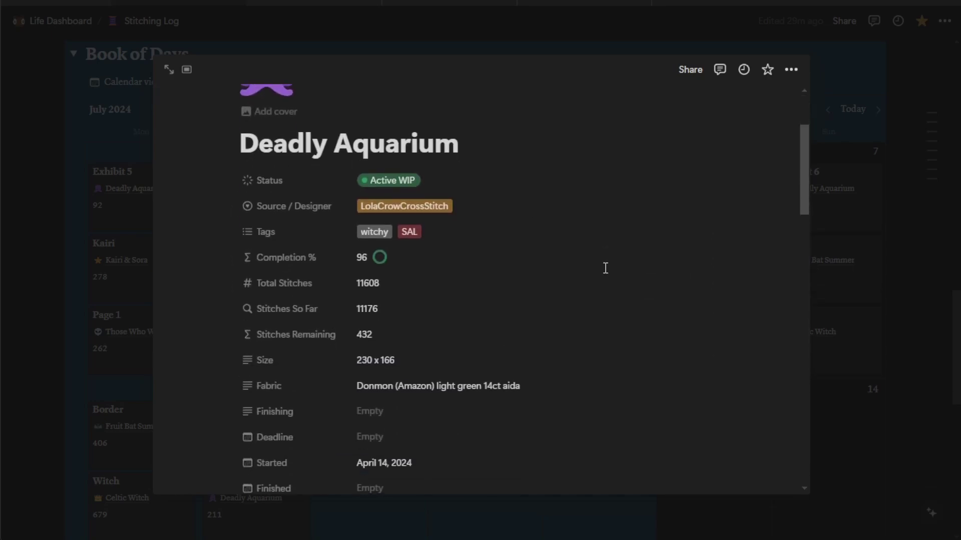
{"action": "scroll", "coordinate": [606, 270], "scroll_direction": "down", "scroll_amount": 2}
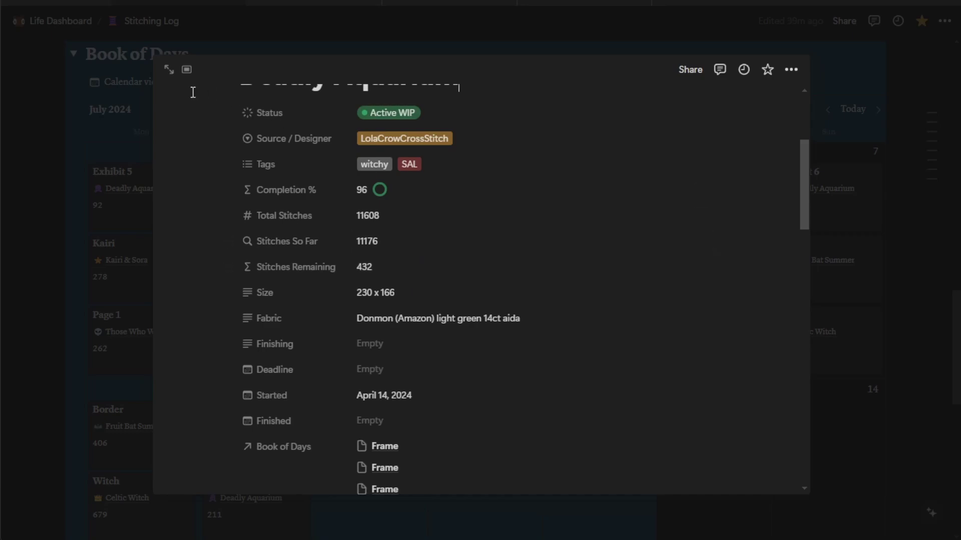
{"action": "scroll", "coordinate": [543, 276], "scroll_direction": "up", "scroll_amount": 2}
{"action": "scroll", "coordinate": [545, 279], "scroll_direction": "up", "scroll_amount": 1}
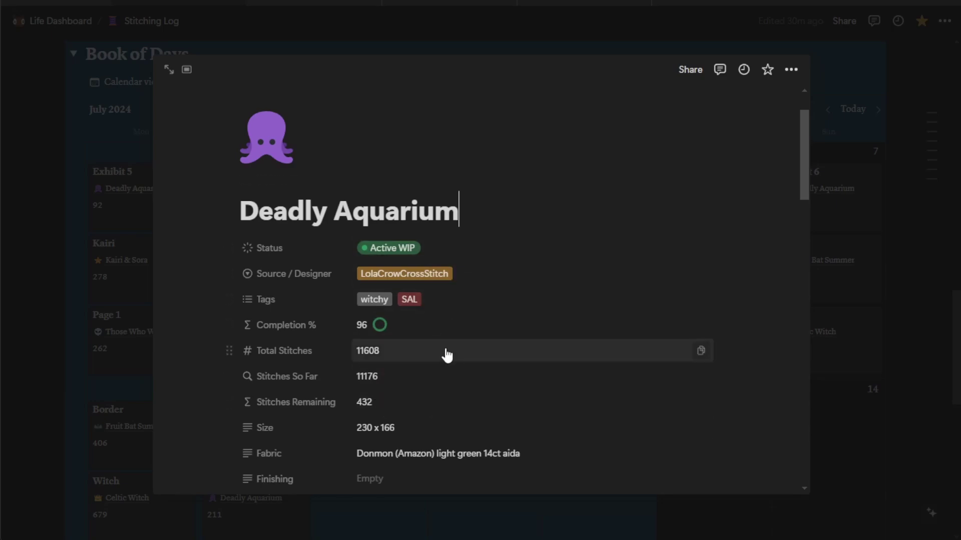
{"action": "key", "text": "Escape"}
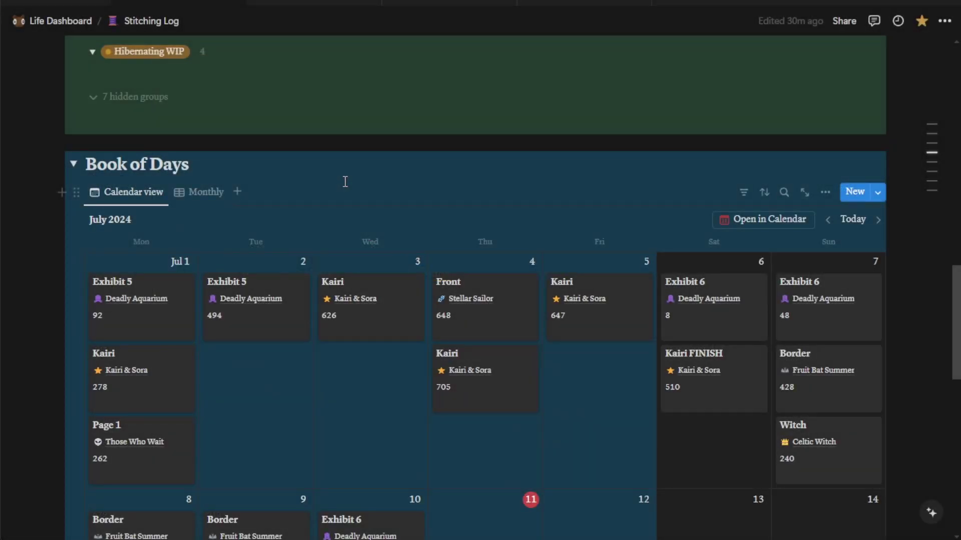
Step: Show the Book of Days Monthly table: 18 July entries totalling 6837 stitches
{"action": "left_click", "coordinate": [194, 198]}
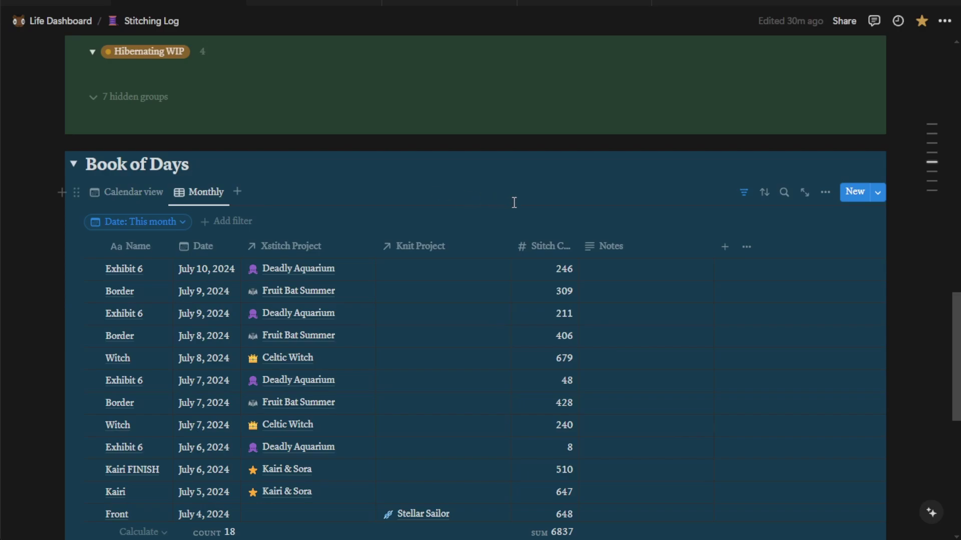
{"action": "mouse_move", "coordinate": [793, 209]}
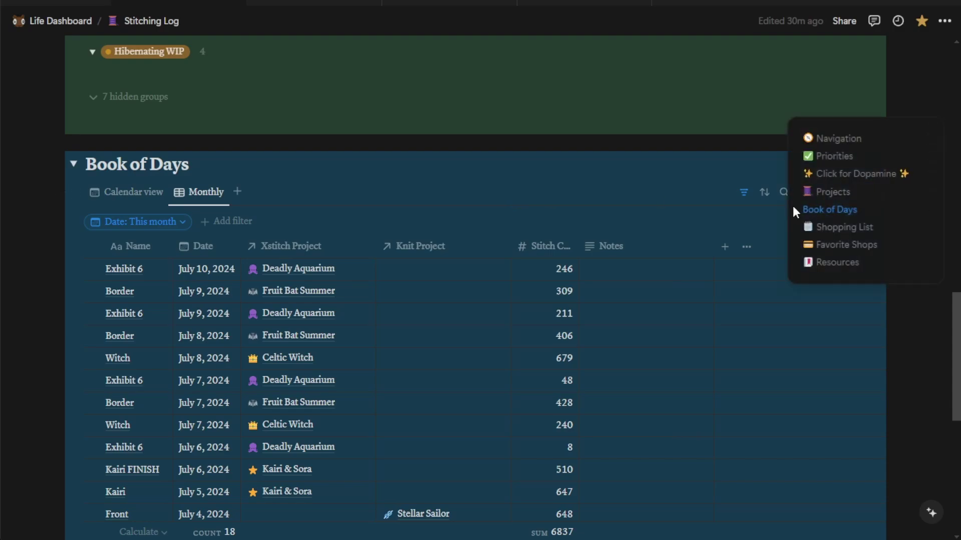
{"action": "left_click", "coordinate": [742, 195]}
{"action": "left_click", "coordinate": [744, 194]}
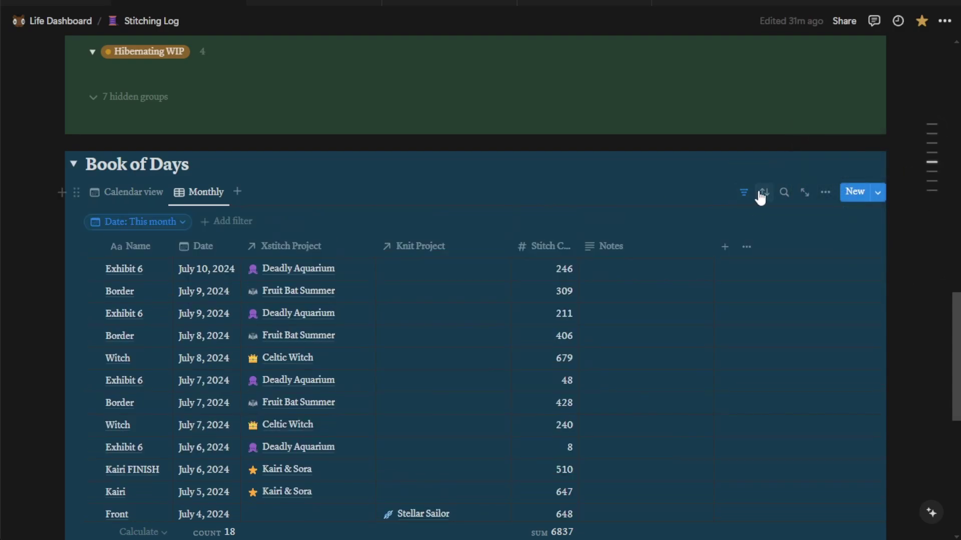
{"action": "left_click", "coordinate": [759, 194]}
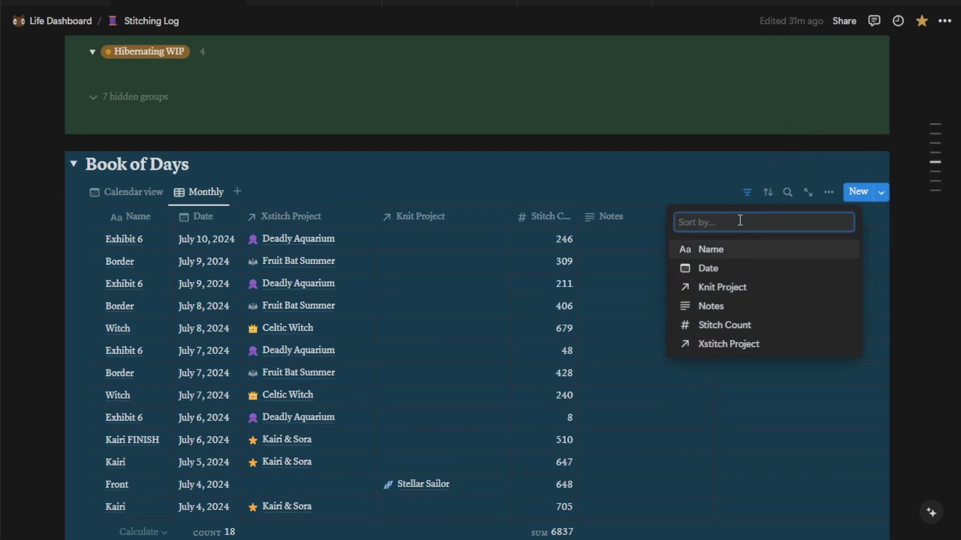
{"action": "left_click", "coordinate": [768, 193]}
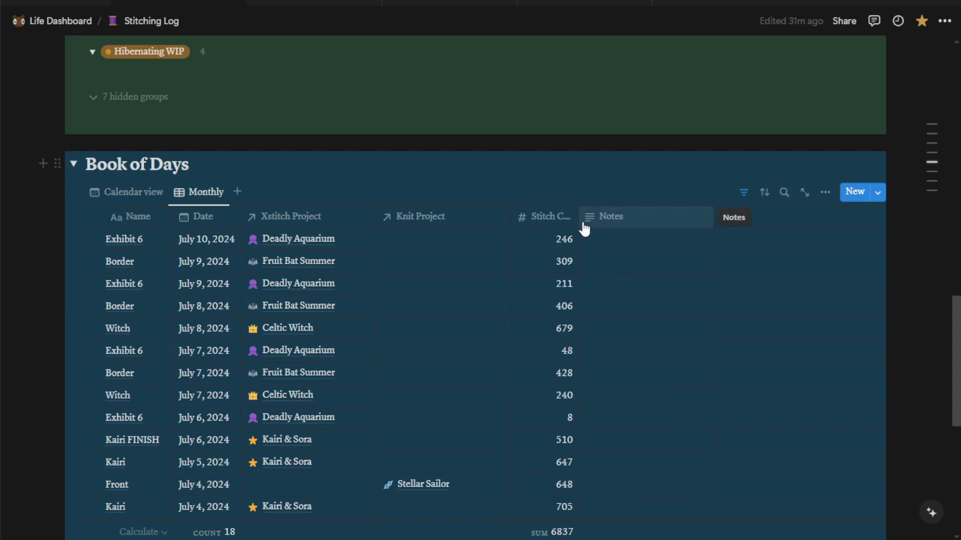
{"action": "scroll", "coordinate": [584, 228], "scroll_direction": "down", "scroll_amount": 5}
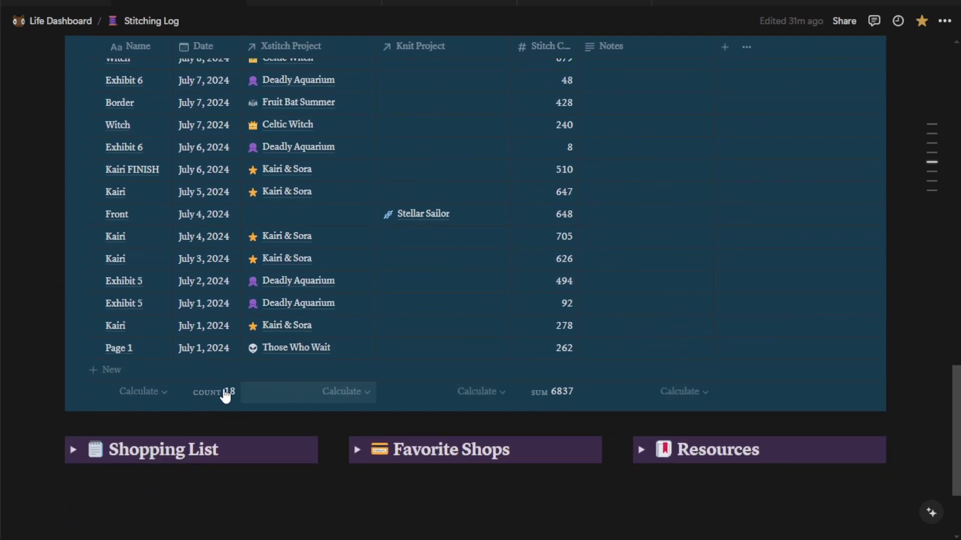
{"action": "left_click", "coordinate": [165, 393]}
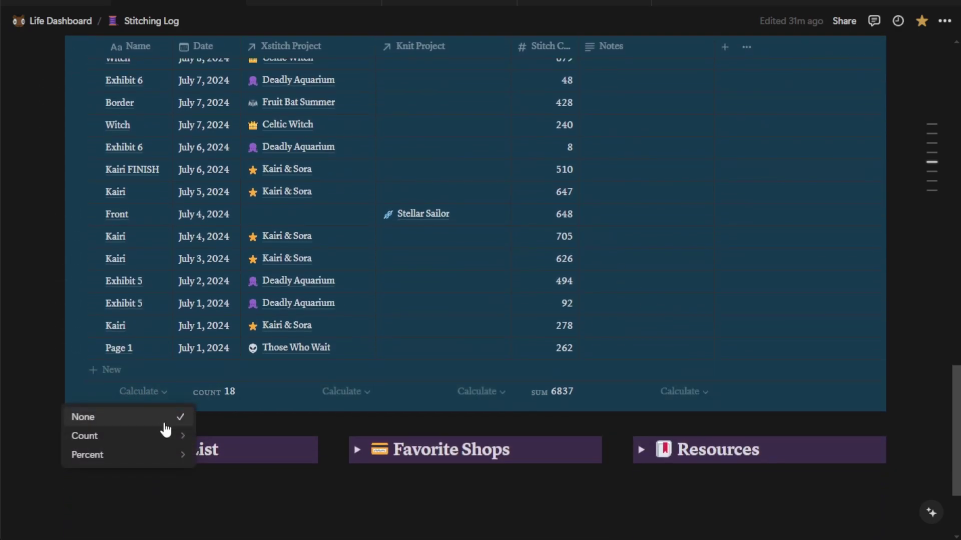
{"action": "left_click", "coordinate": [444, 404]}
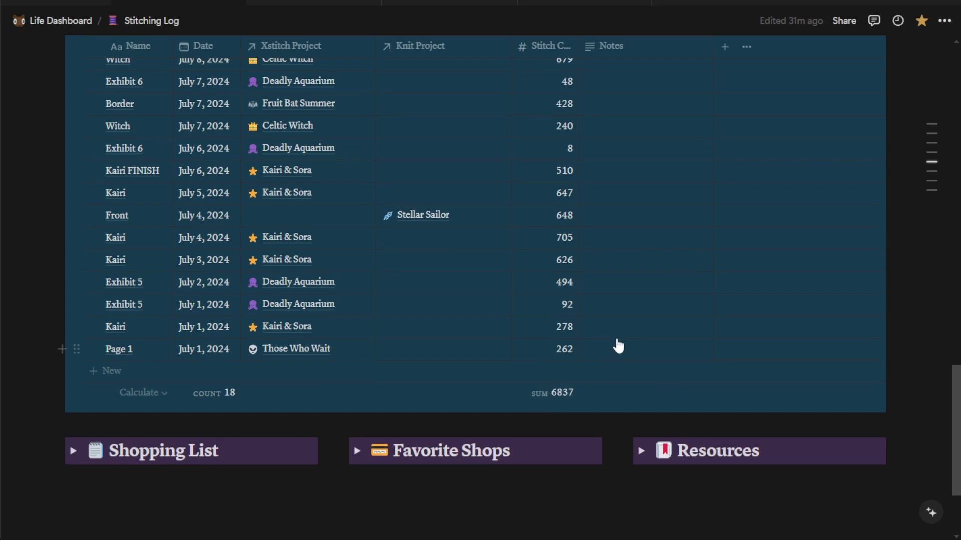
{"action": "scroll", "coordinate": [618, 346], "scroll_direction": "up", "scroll_amount": 3}
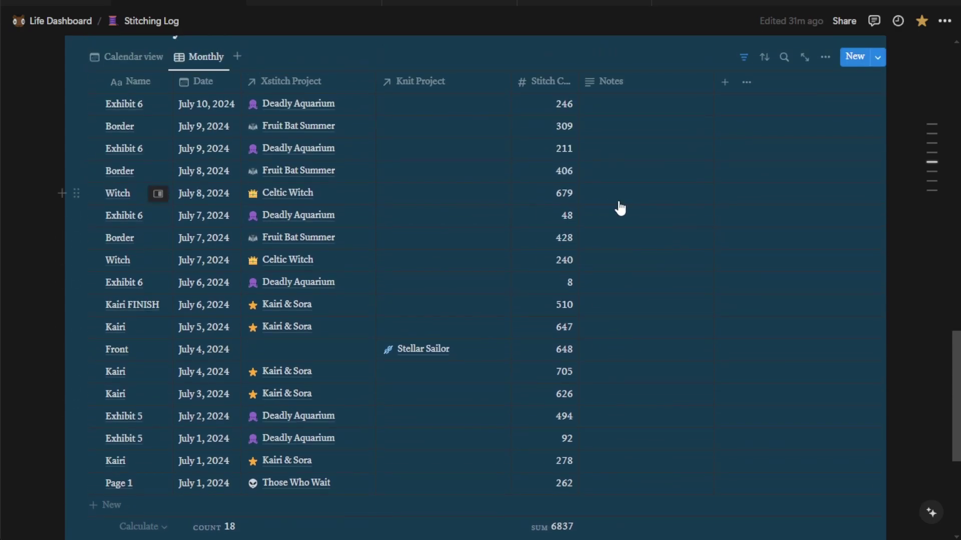
{"action": "scroll", "coordinate": [618, 301], "scroll_direction": "down", "scroll_amount": 3}
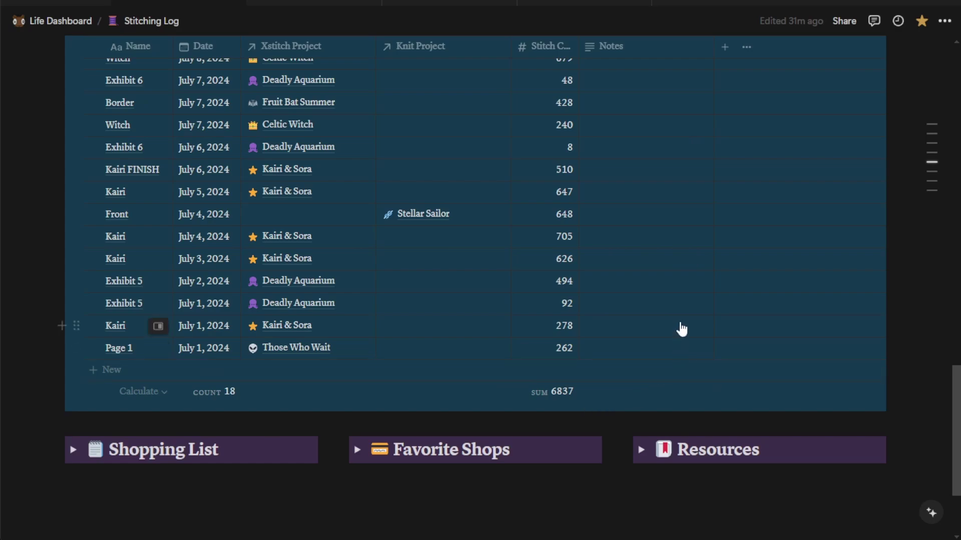
{"action": "scroll", "coordinate": [681, 329], "scroll_direction": "up", "scroll_amount": 4}
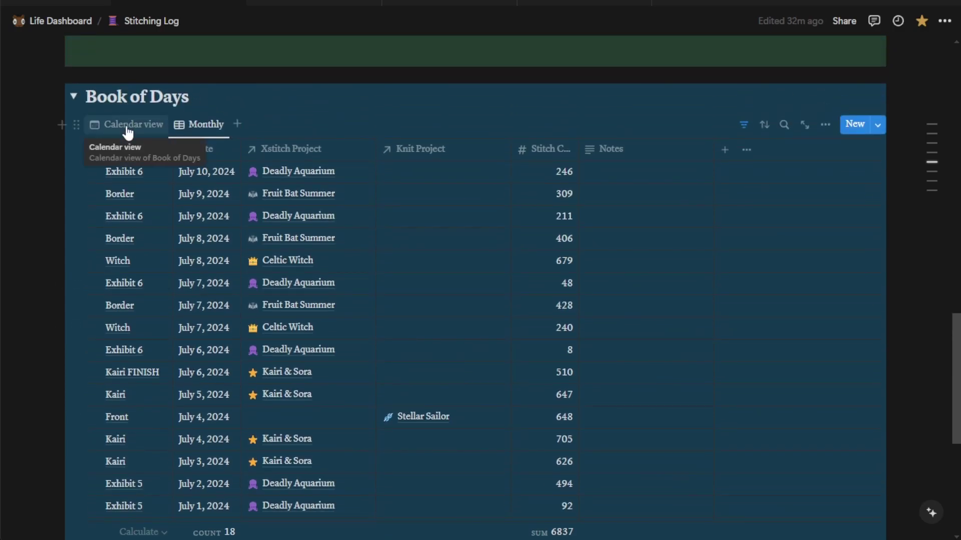
Step: Return Book of Days to its calendar and expand Resources, revealing the DMC Colour Chart and skein calculator
{"action": "left_click", "coordinate": [128, 127]}
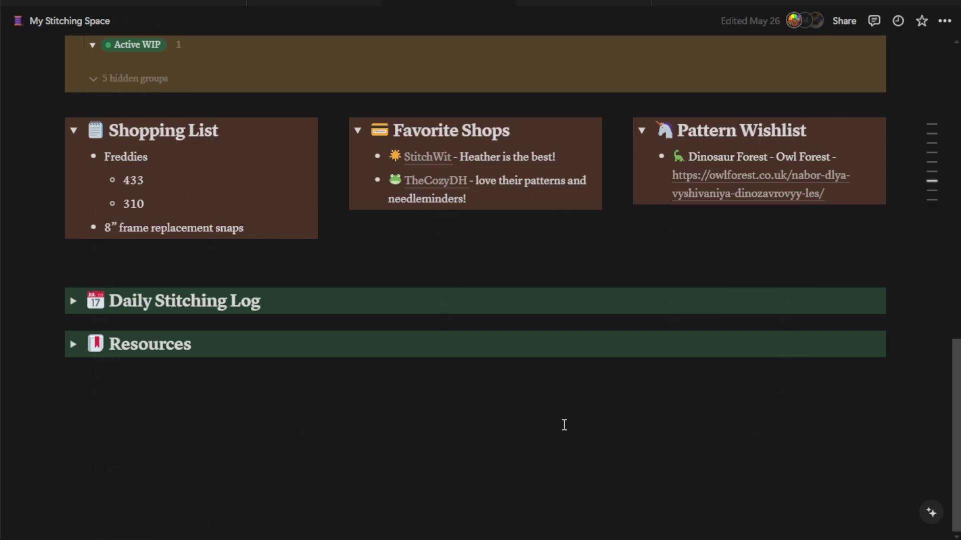
{"action": "left_click", "coordinate": [73, 345]}
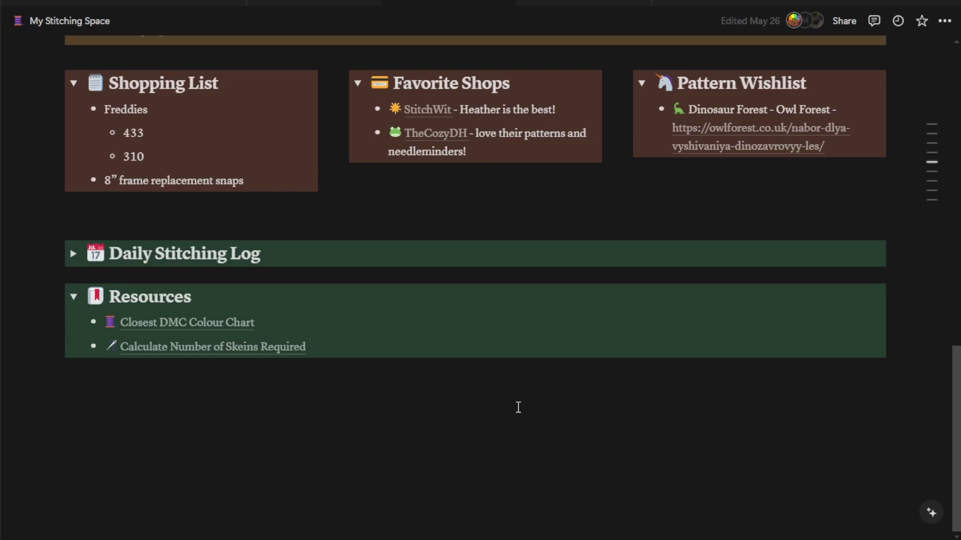
{"action": "scroll", "coordinate": [520, 406], "scroll_direction": "up", "scroll_amount": 5}
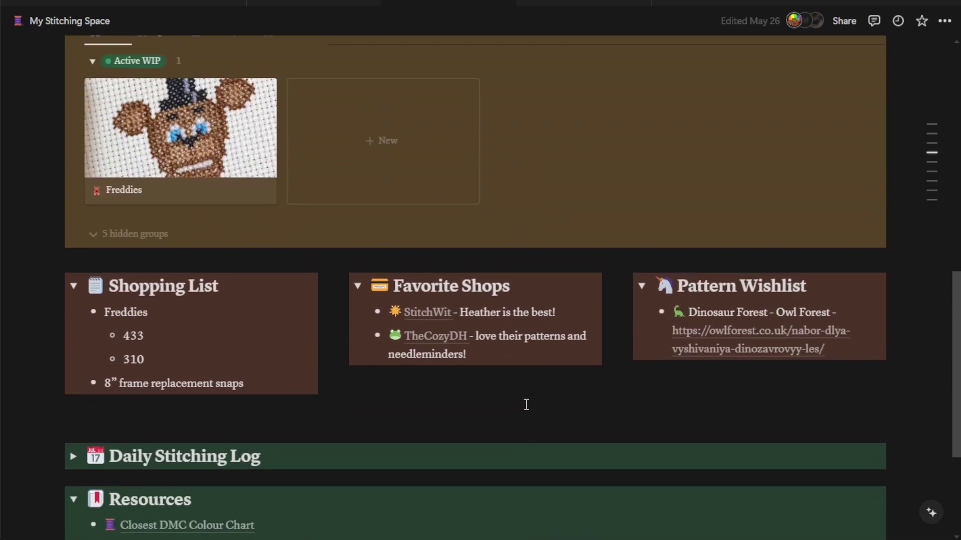
{"action": "scroll", "coordinate": [527, 404], "scroll_direction": "up", "scroll_amount": 12}
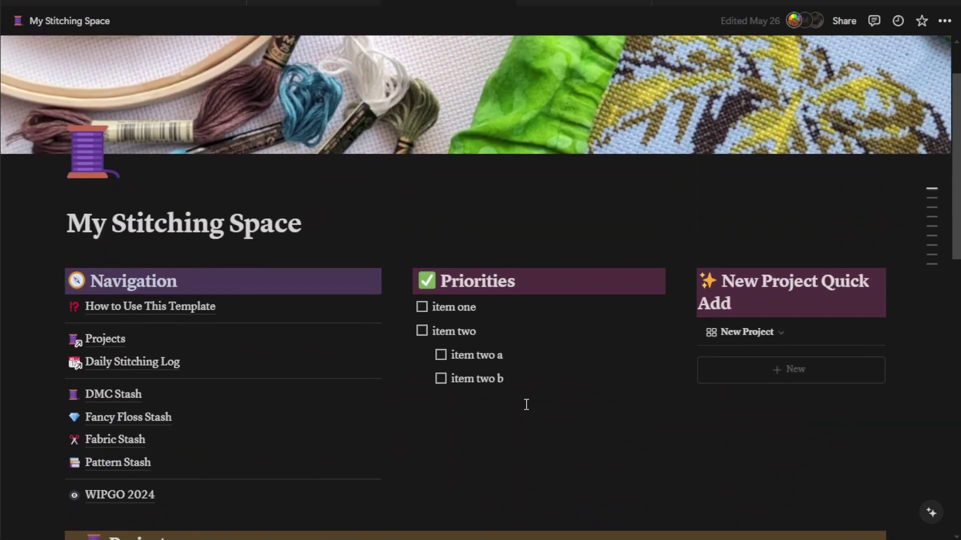
{"action": "scroll", "coordinate": [527, 405], "scroll_direction": "down", "scroll_amount": 3}
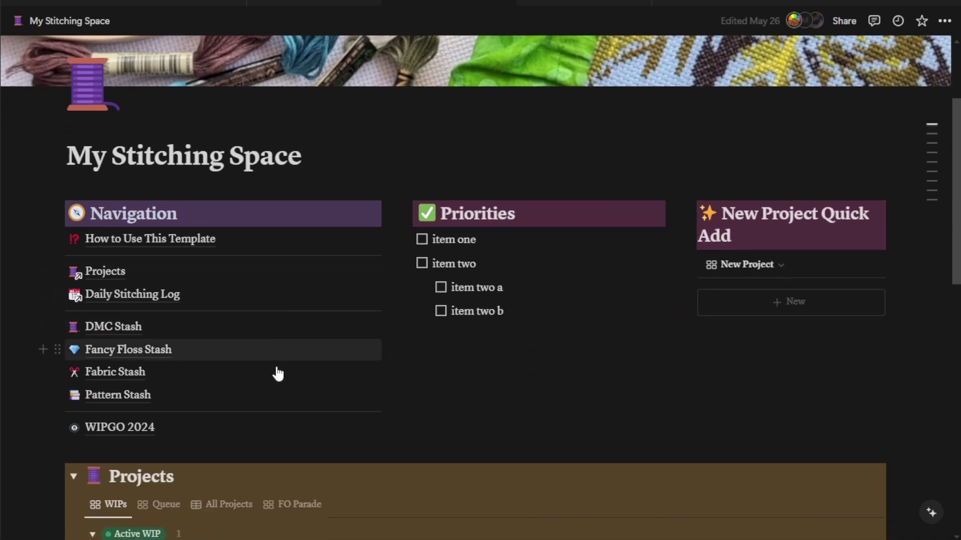
Step: Open the DMC Stash page, scroll its thread list, and switch to the empty My Stash view
{"action": "left_click", "coordinate": [206, 329]}
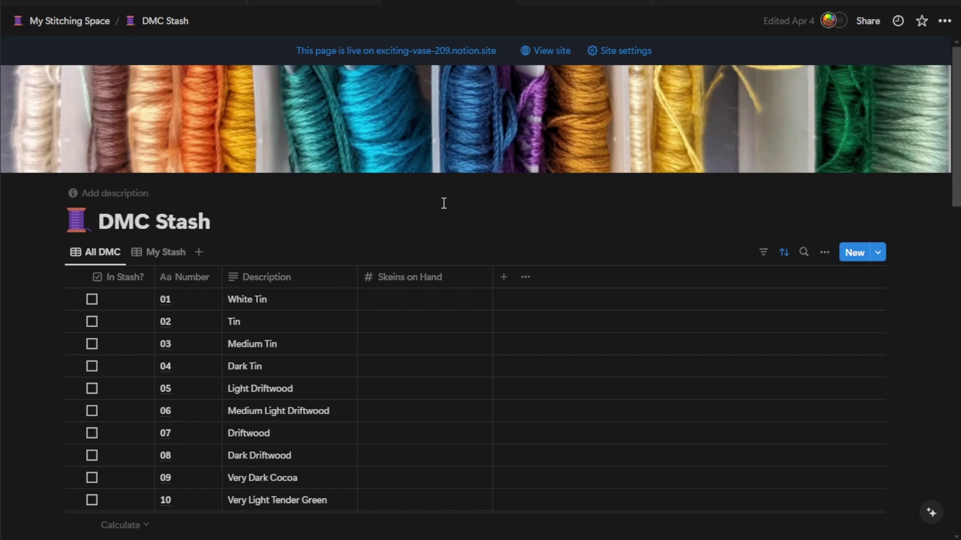
{"action": "scroll", "coordinate": [490, 384], "scroll_direction": "down", "scroll_amount": 1}
{"action": "scroll", "coordinate": [490, 383], "scroll_direction": "down", "scroll_amount": 2}
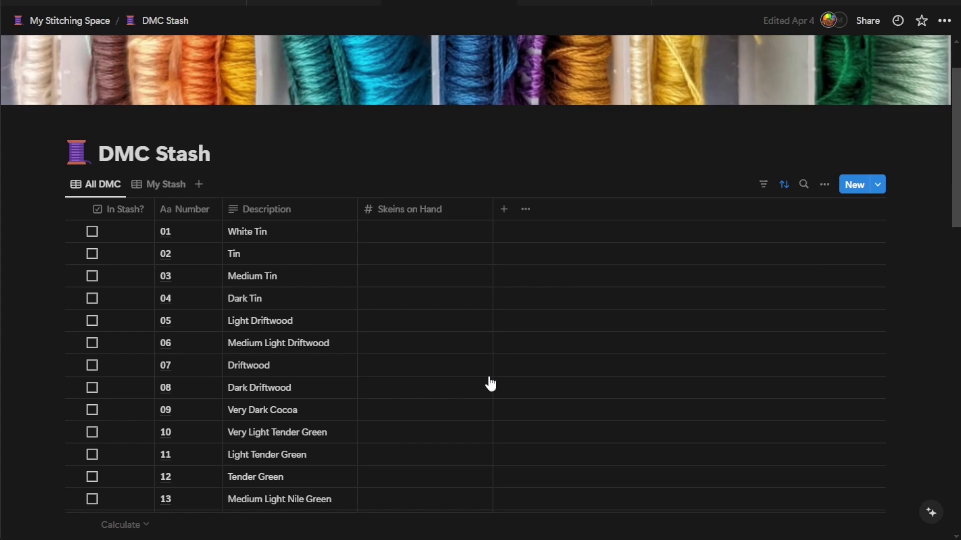
{"action": "scroll", "coordinate": [432, 326], "scroll_direction": "down", "scroll_amount": 10}
{"action": "scroll", "coordinate": [431, 325], "scroll_direction": "down", "scroll_amount": 5}
{"action": "scroll", "coordinate": [431, 326], "scroll_direction": "up", "scroll_amount": 15}
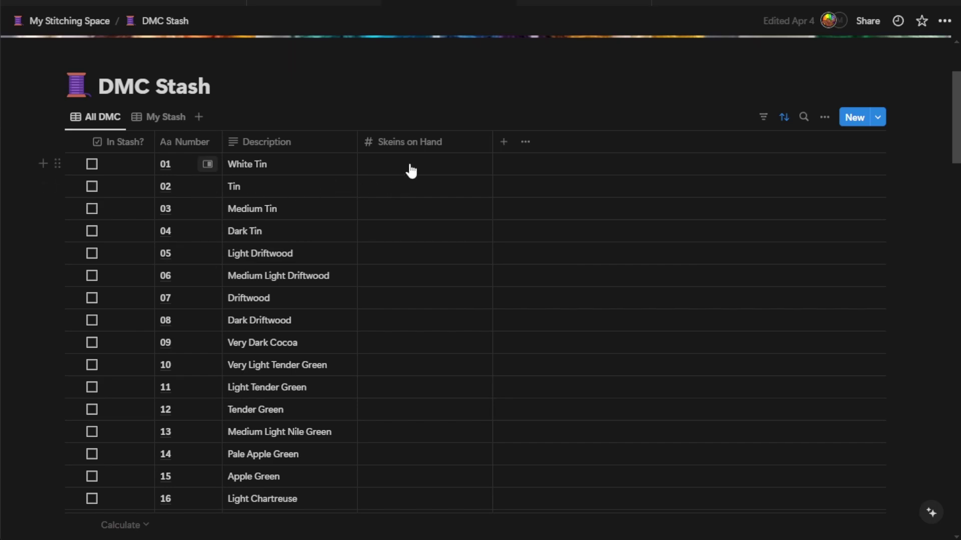
{"action": "left_click", "coordinate": [165, 118]}
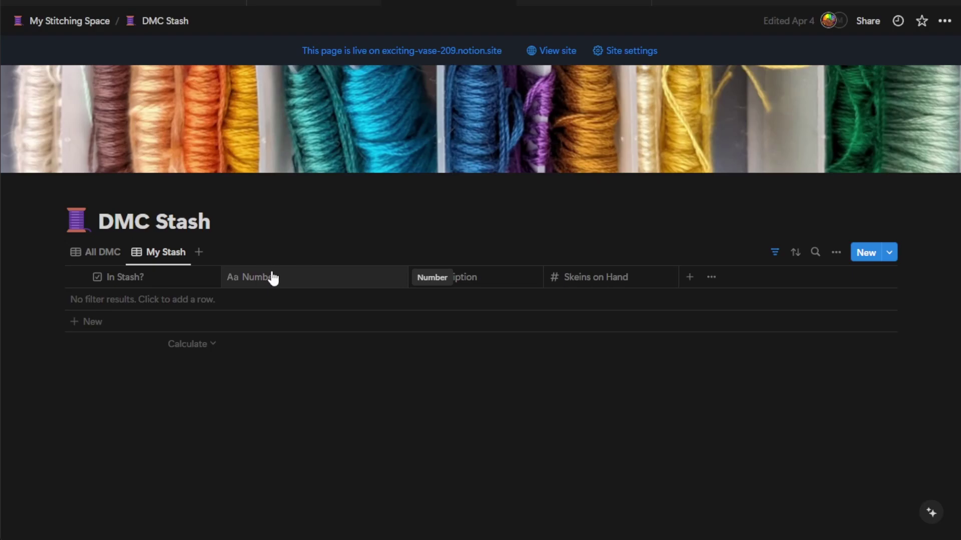
Step: Switch back to the All DMC view and scroll through the full thread list
{"action": "left_click", "coordinate": [100, 252]}
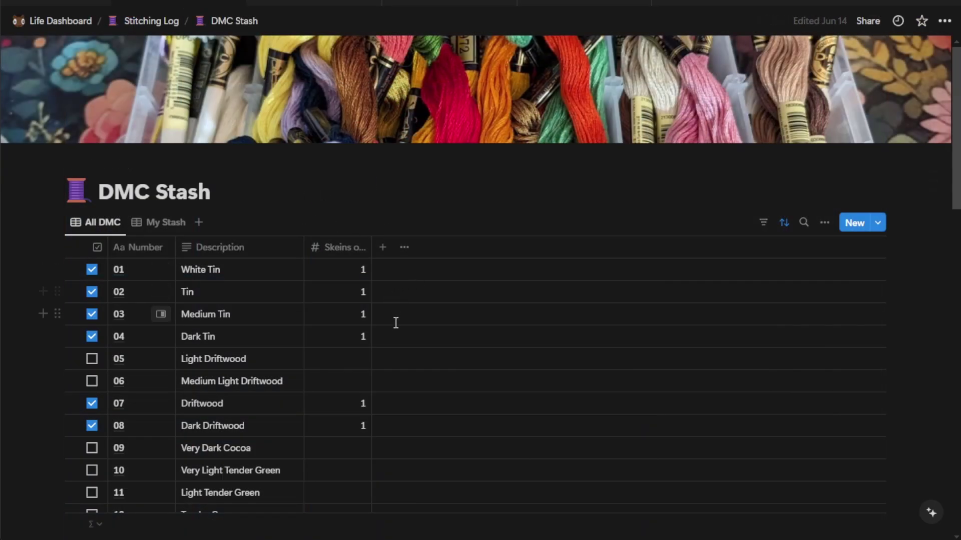
{"action": "scroll", "coordinate": [350, 379], "scroll_direction": "down", "scroll_amount": 5}
{"action": "scroll", "coordinate": [350, 380], "scroll_direction": "down", "scroll_amount": 9}
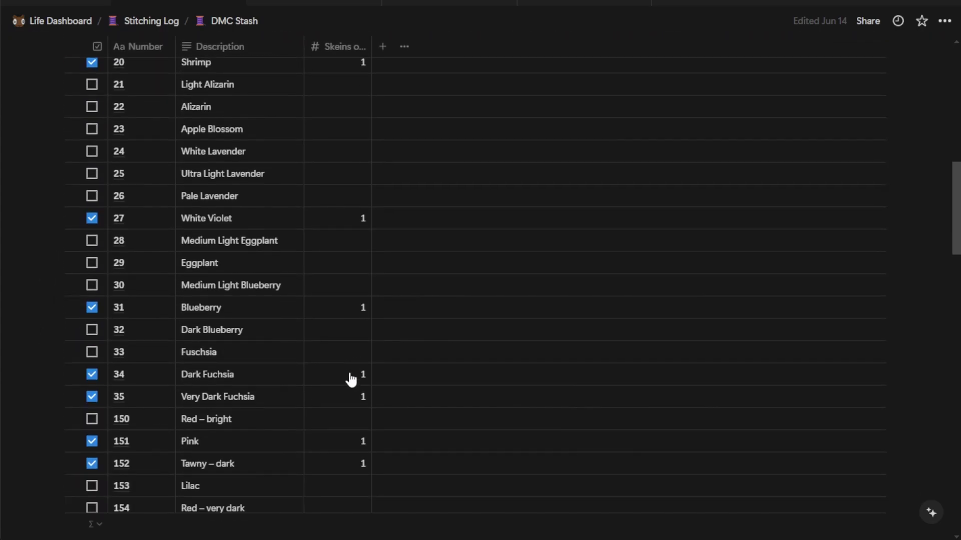
{"action": "scroll", "coordinate": [350, 380], "scroll_direction": "down", "scroll_amount": 2}
{"action": "scroll", "coordinate": [350, 379], "scroll_direction": "up", "scroll_amount": 20}
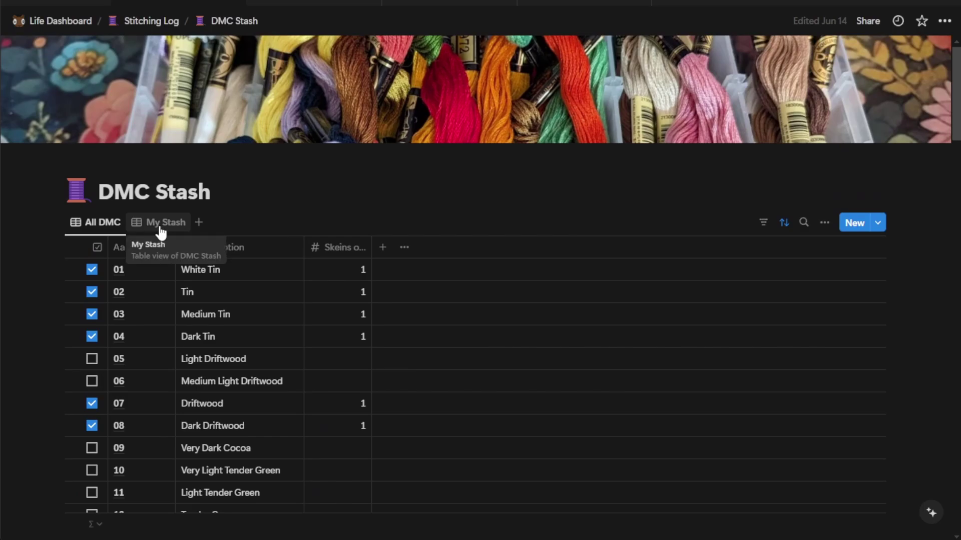
Step: Show the My Stash view listing owned threads and their skein counts
{"action": "left_click", "coordinate": [160, 232]}
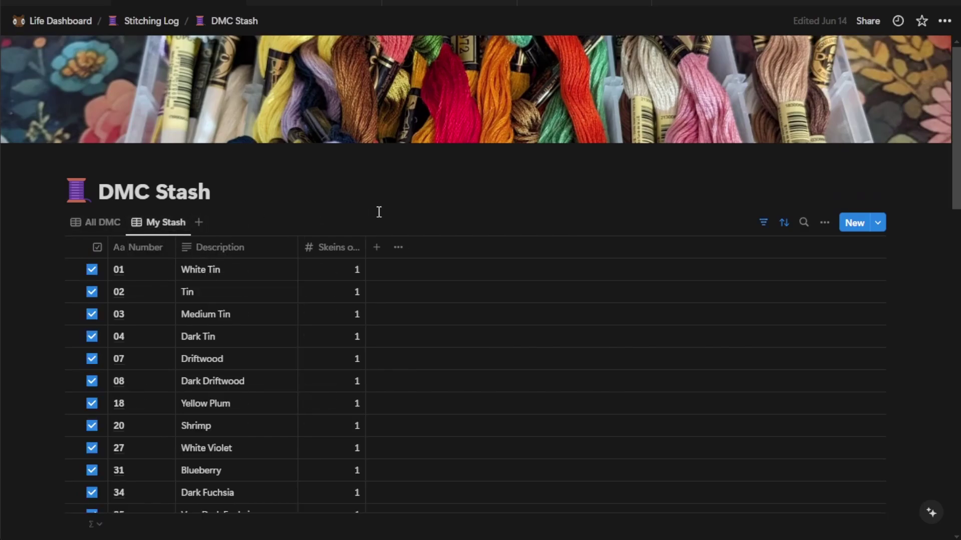
{"action": "scroll", "coordinate": [336, 321], "scroll_direction": "down", "scroll_amount": 5}
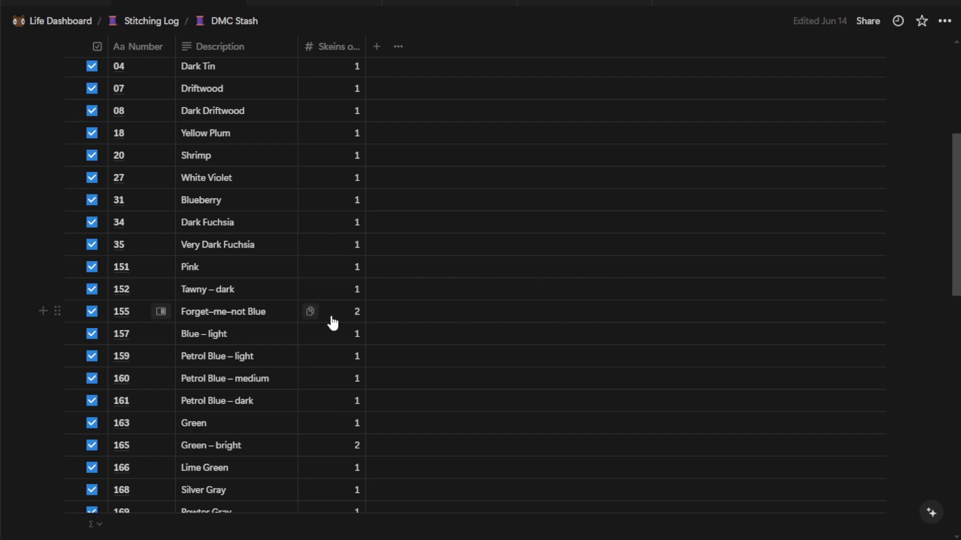
{"action": "scroll", "coordinate": [332, 322], "scroll_direction": "down", "scroll_amount": 15}
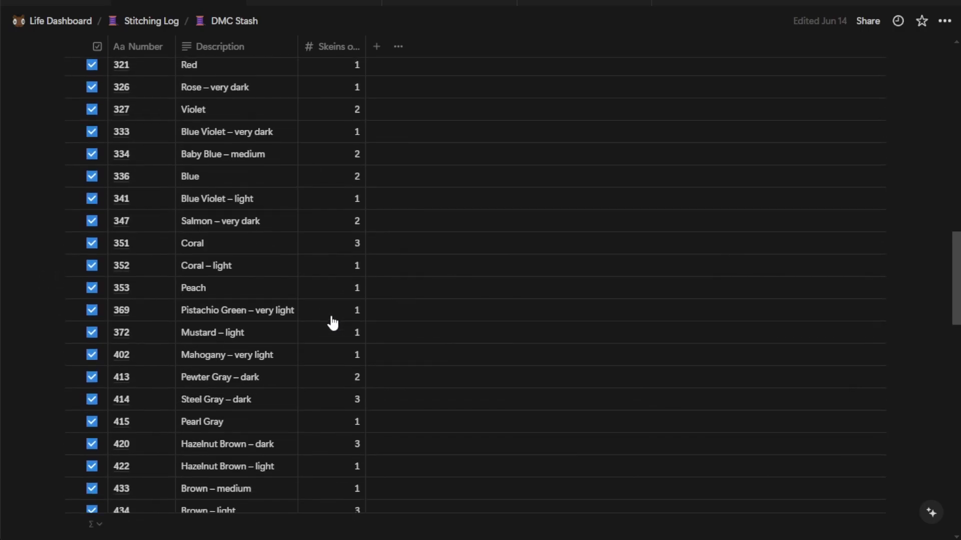
{"action": "scroll", "coordinate": [332, 322], "scroll_direction": "down", "scroll_amount": 8}
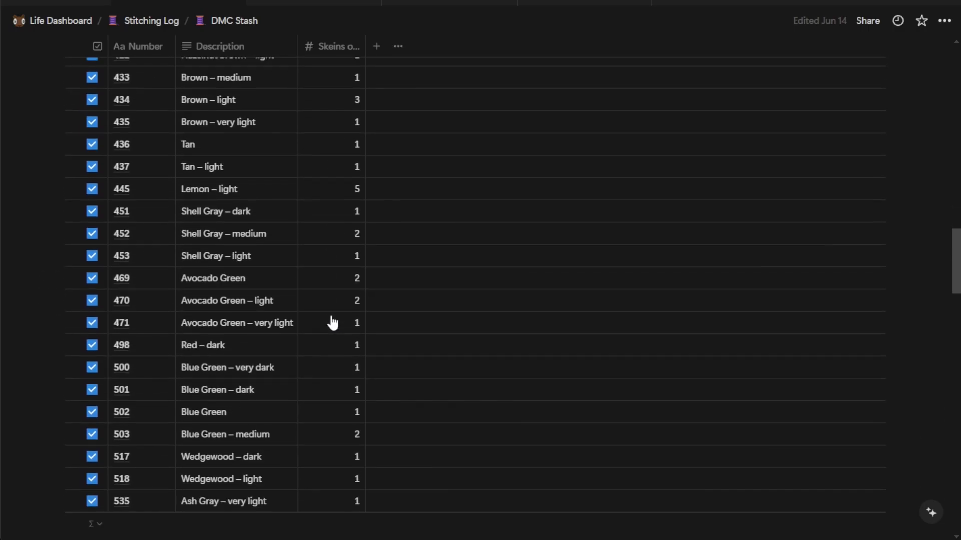
{"action": "scroll", "coordinate": [333, 323], "scroll_direction": "down", "scroll_amount": 10}
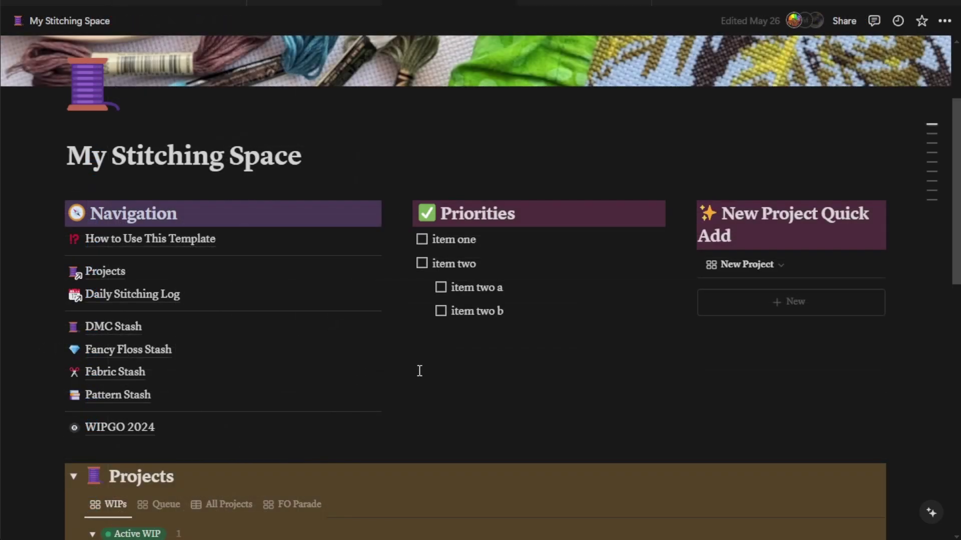
{"action": "left_click", "coordinate": [142, 352]}
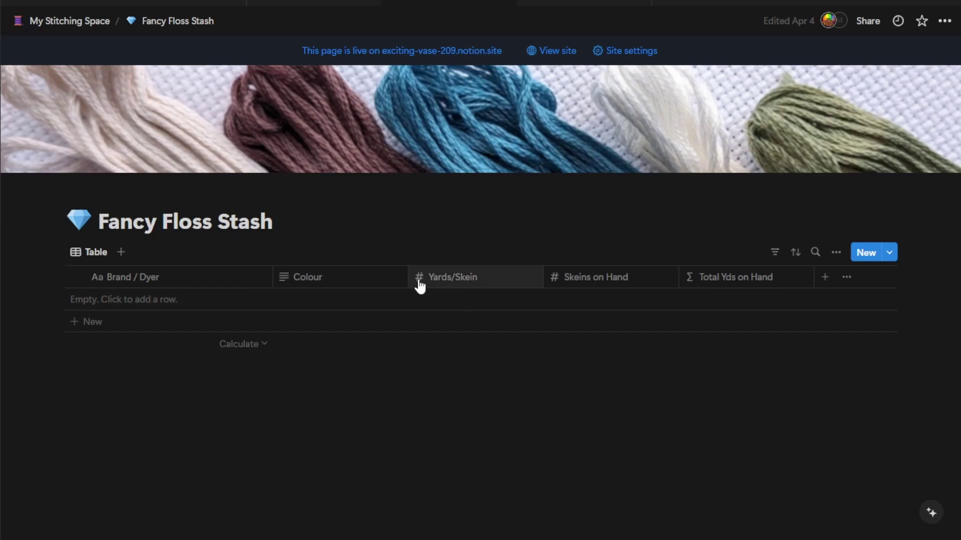
{"action": "key", "text": "ctrl+bracketleft"}
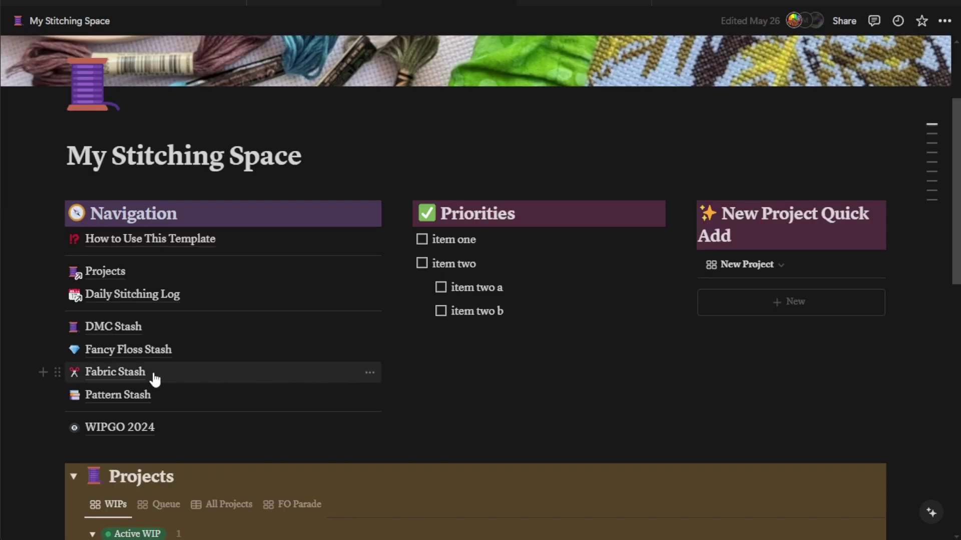
Step: Open Fabric Stash and side-peek the Donmon entry: 14-count black aida, 60 x 39", linked to Freddies
{"action": "left_click", "coordinate": [121, 373]}
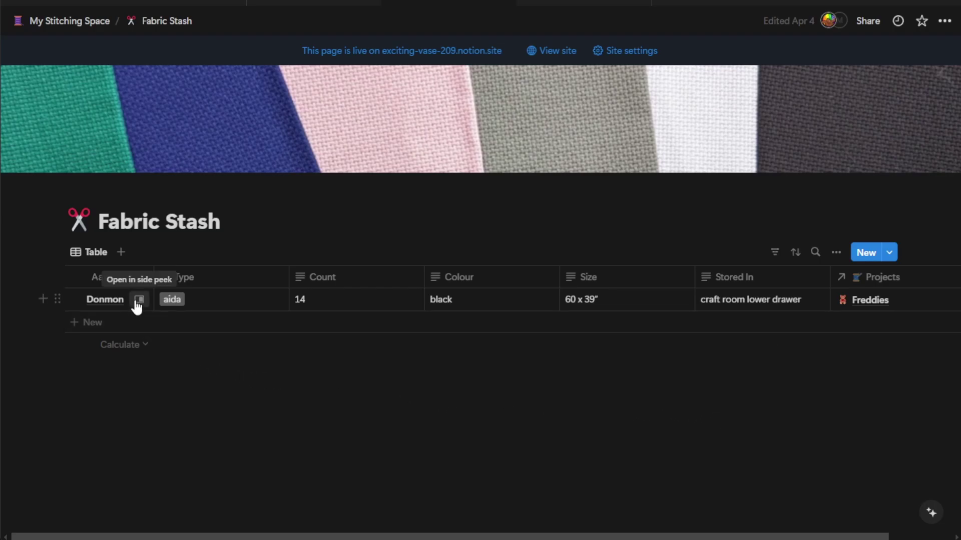
{"action": "left_click", "coordinate": [139, 300]}
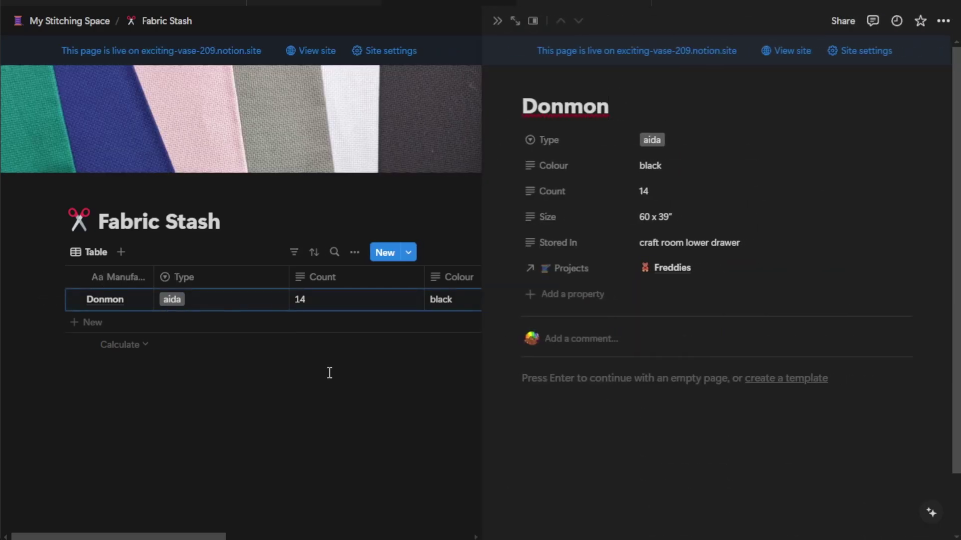
{"action": "scroll", "coordinate": [643, 382], "scroll_direction": "down", "scroll_amount": 2}
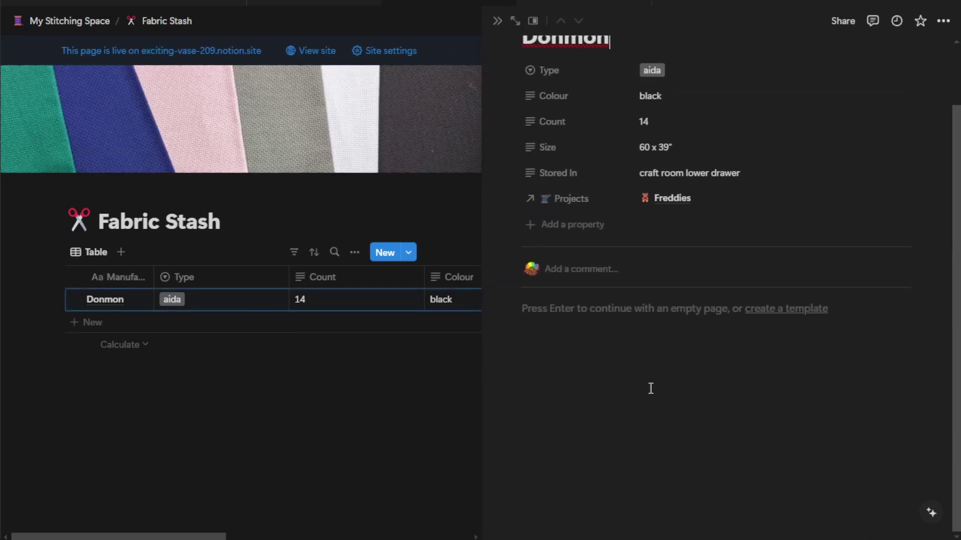
{"action": "left_click", "coordinate": [594, 351]}
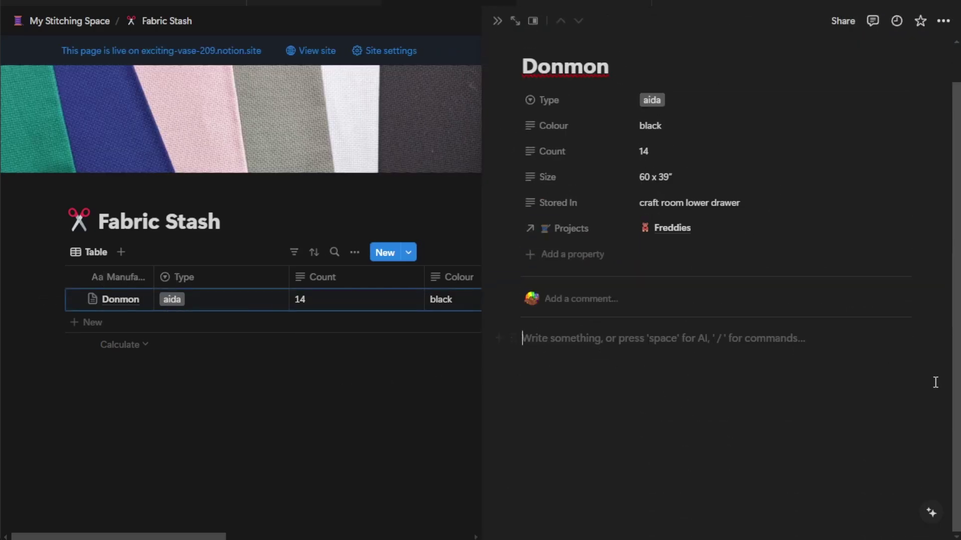
Step: Close the Donmon fabric side peek by clicking outside it
{"action": "left_click", "coordinate": [329, 414]}
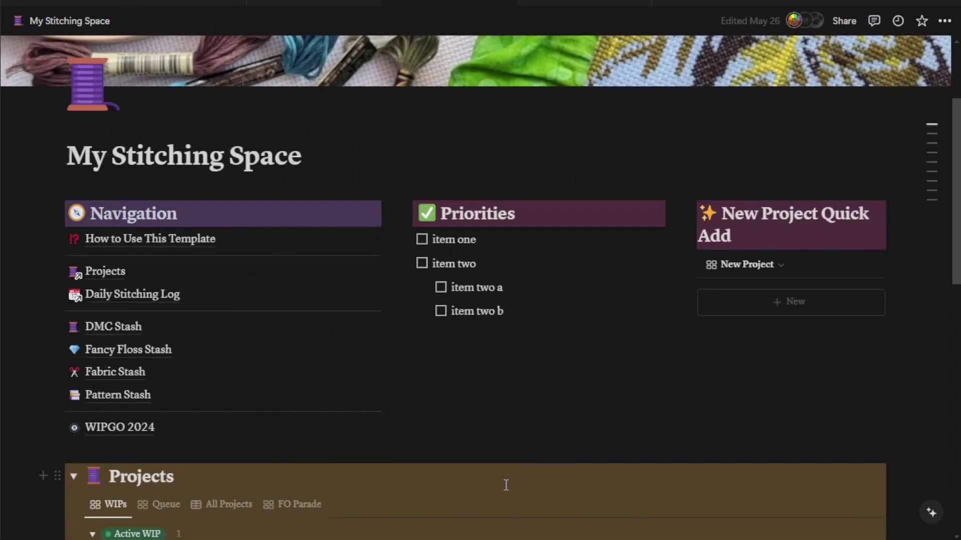
Step: Open the Pattern Stash gallery and view the FNAF - Freddy pattern's details
{"action": "left_click", "coordinate": [151, 399]}
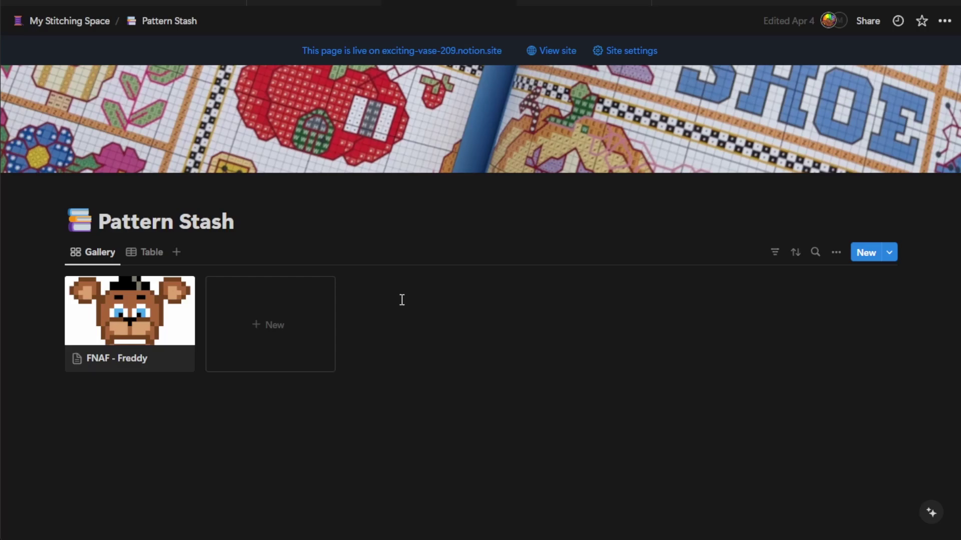
{"action": "left_click", "coordinate": [175, 337]}
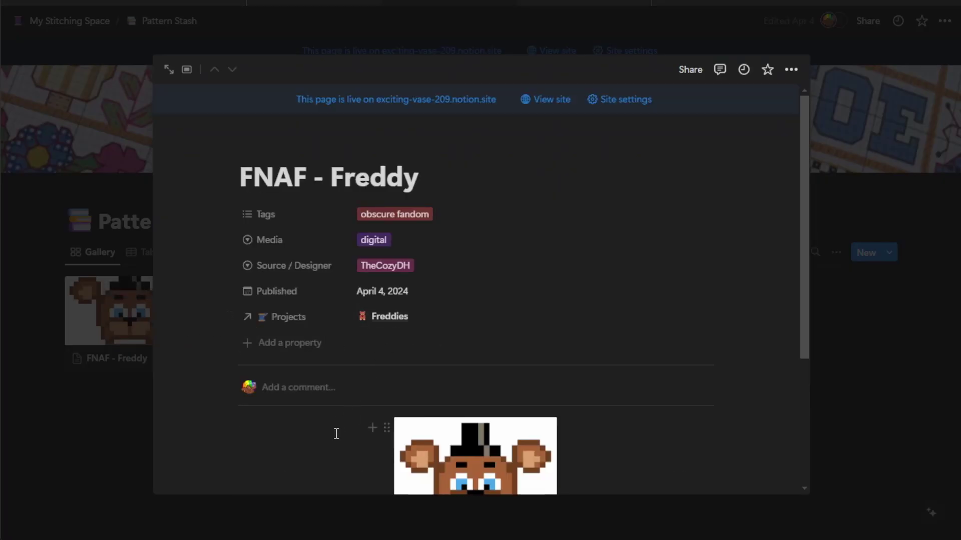
{"action": "scroll", "coordinate": [334, 433], "scroll_direction": "down", "scroll_amount": 4}
{"action": "scroll", "coordinate": [335, 434], "scroll_direction": "up", "scroll_amount": 4}
Step: Close the pattern preview, browse the Cult Archives gallery, and open the Woodcut Stitch Witch pattern (174 x 188, 2 colours)
{"action": "left_click", "coordinate": [840, 417]}
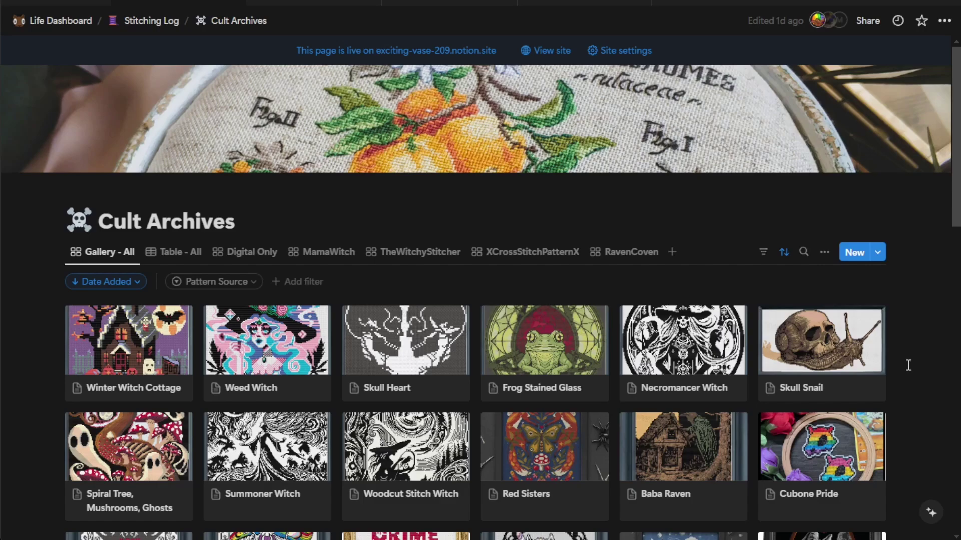
{"action": "scroll", "coordinate": [908, 365], "scroll_direction": "down", "scroll_amount": 10}
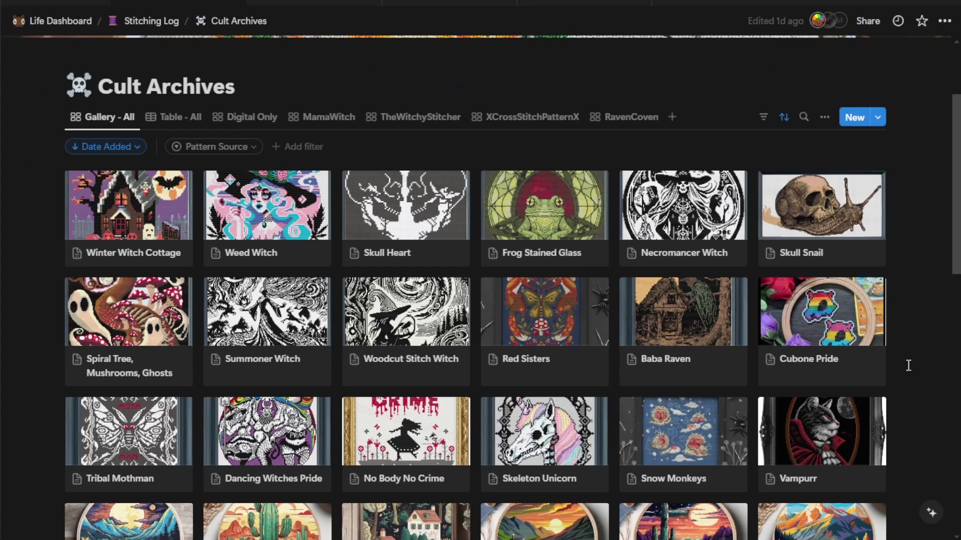
{"action": "scroll", "coordinate": [908, 365], "scroll_direction": "down", "scroll_amount": 2}
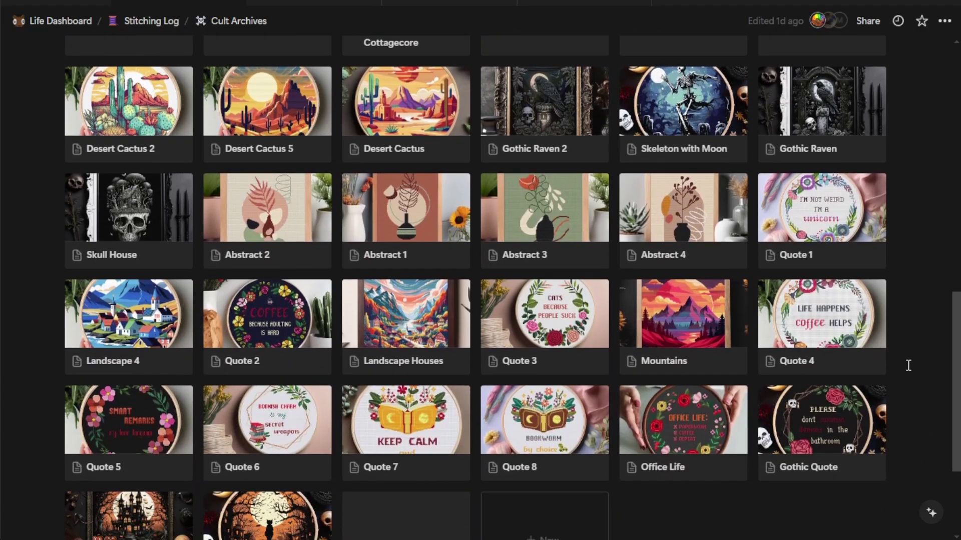
{"action": "scroll", "coordinate": [908, 366], "scroll_direction": "down", "scroll_amount": 2}
{"action": "scroll", "coordinate": [908, 366], "scroll_direction": "up", "scroll_amount": 9}
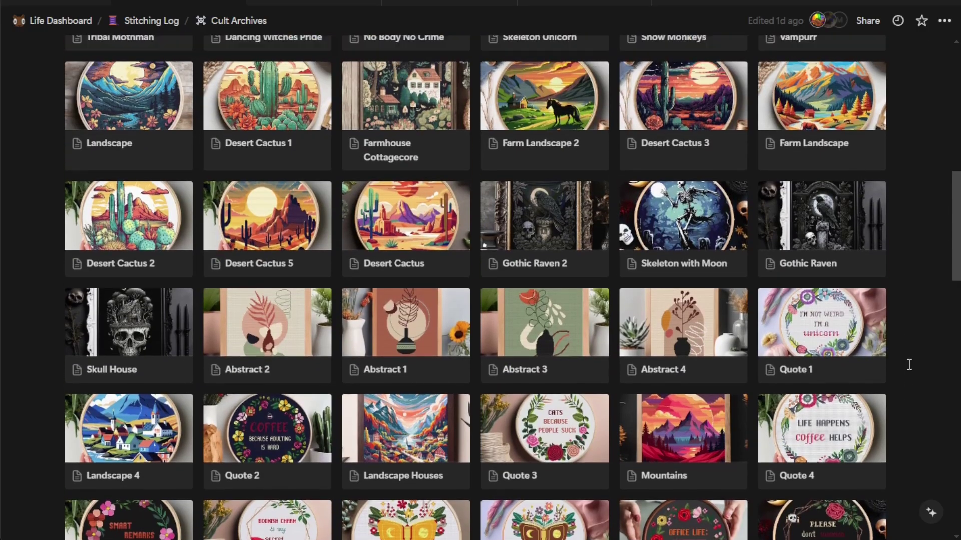
{"action": "scroll", "coordinate": [909, 365], "scroll_direction": "up", "scroll_amount": 3}
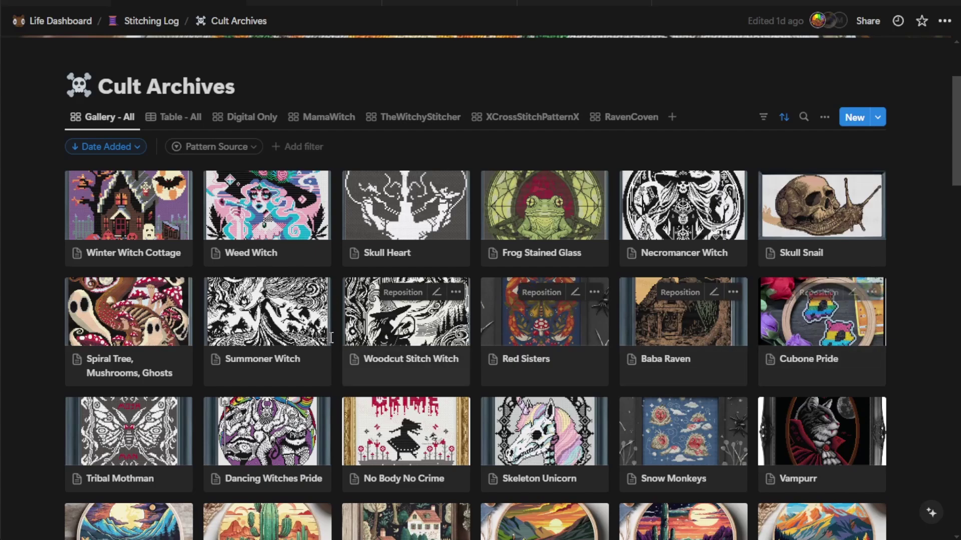
{"action": "left_click", "coordinate": [364, 337]}
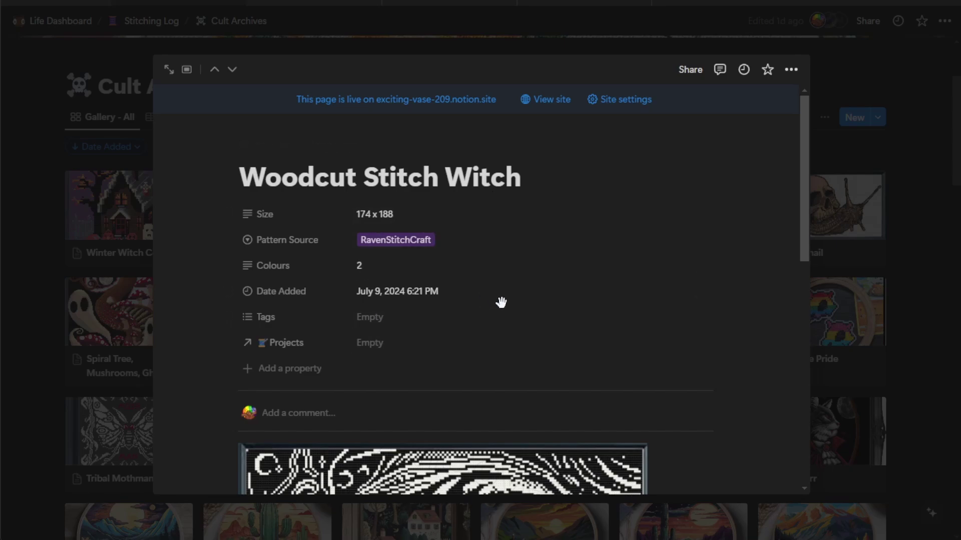
{"action": "left_click", "coordinate": [399, 328]}
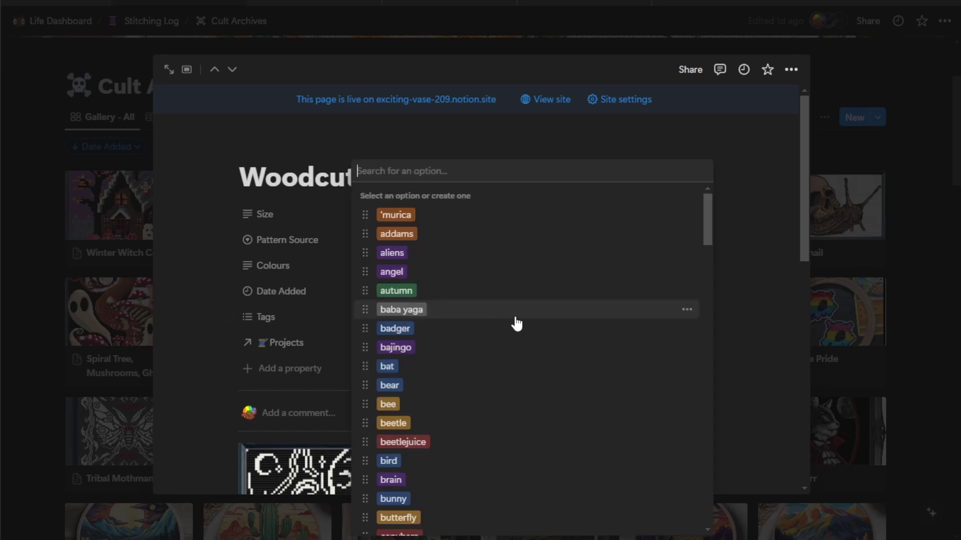
{"action": "scroll", "coordinate": [518, 322], "scroll_direction": "down", "scroll_amount": 12}
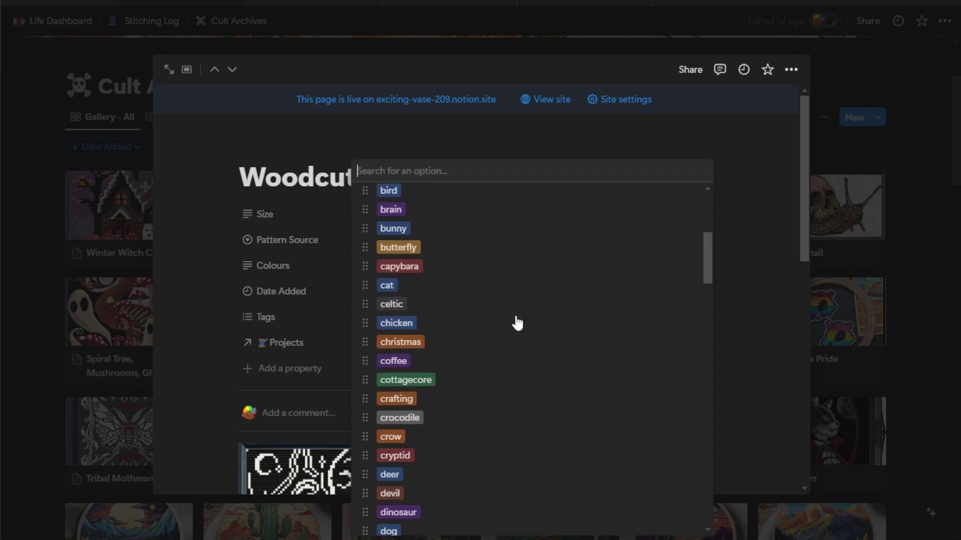
{"action": "scroll", "coordinate": [520, 321], "scroll_direction": "down", "scroll_amount": 15}
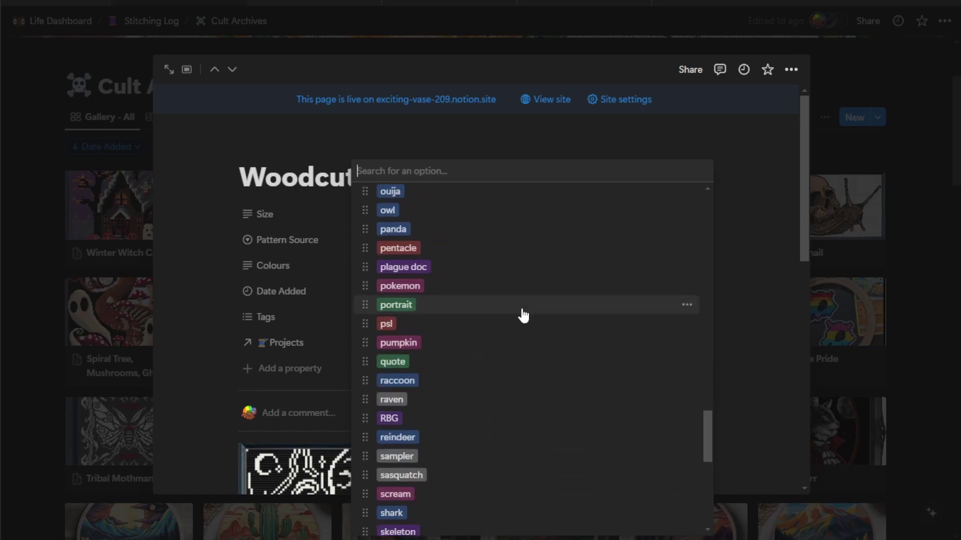
{"action": "left_click", "coordinate": [749, 368]}
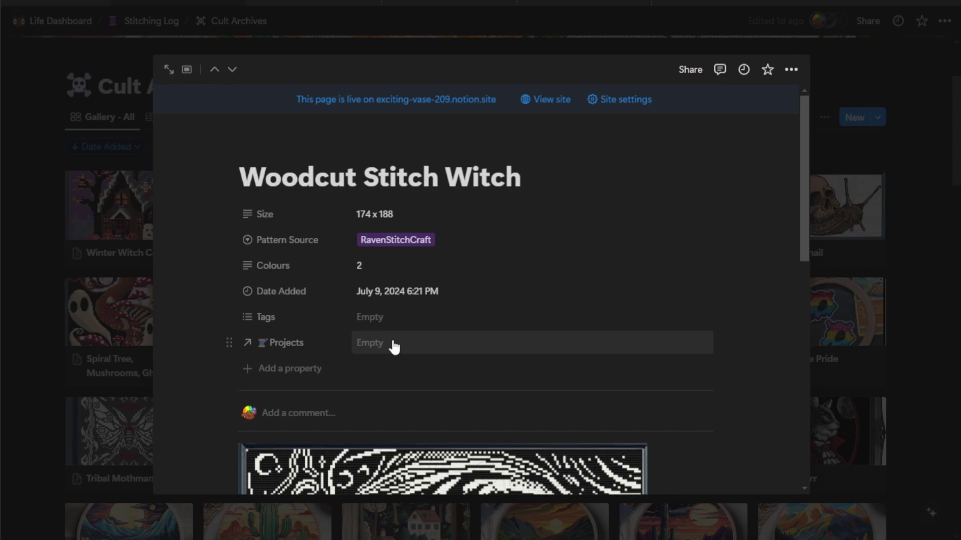
{"action": "scroll", "coordinate": [496, 289], "scroll_direction": "down", "scroll_amount": 4}
{"action": "scroll", "coordinate": [671, 310], "scroll_direction": "down", "scroll_amount": 3}
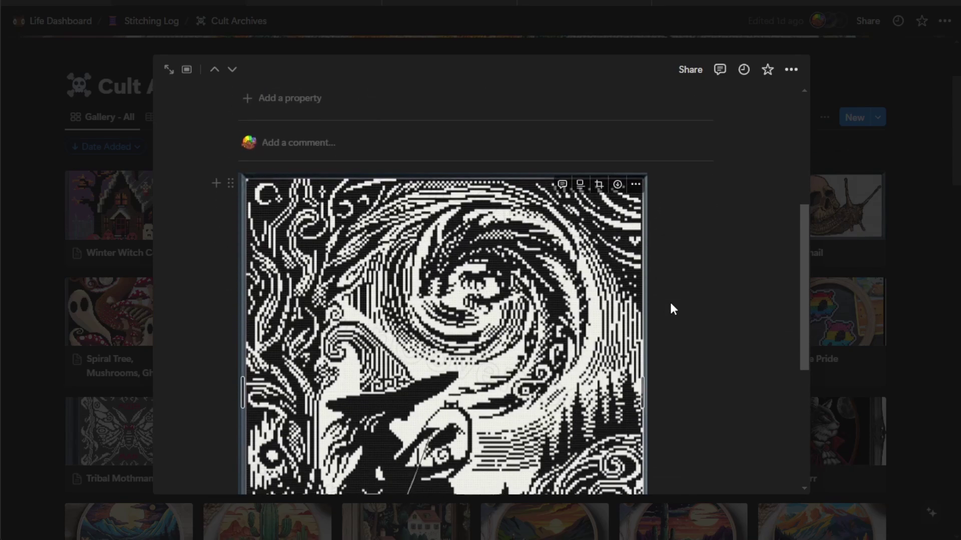
{"action": "scroll", "coordinate": [671, 310], "scroll_direction": "up", "scroll_amount": 6}
{"action": "scroll", "coordinate": [670, 301], "scroll_direction": "up", "scroll_amount": 1}
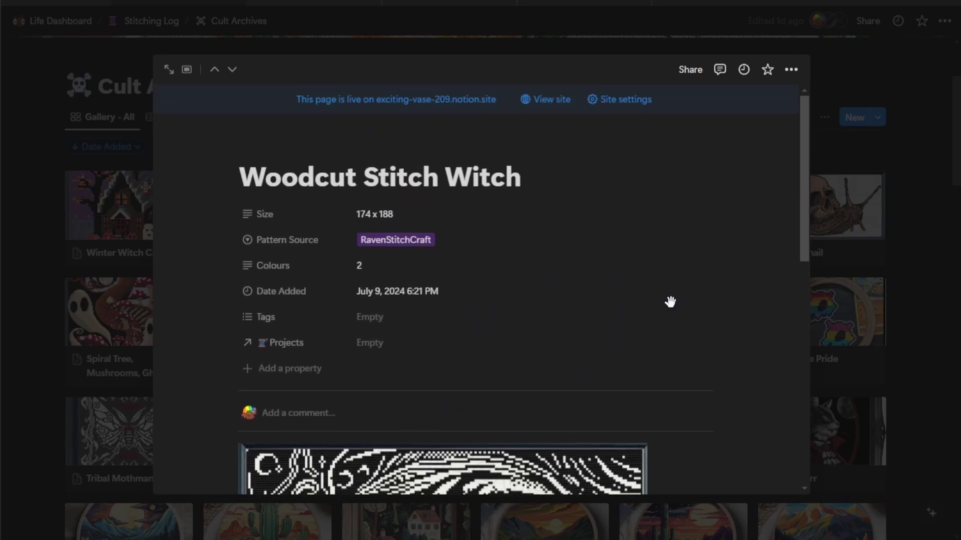
{"action": "scroll", "coordinate": [670, 302], "scroll_direction": "down", "scroll_amount": 8}
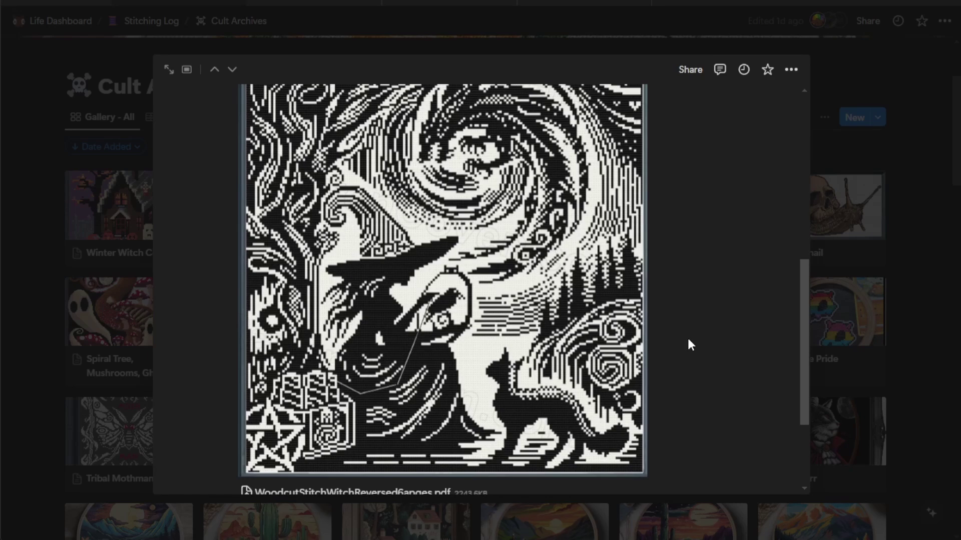
{"action": "scroll", "coordinate": [687, 344], "scroll_direction": "down", "scroll_amount": 4}
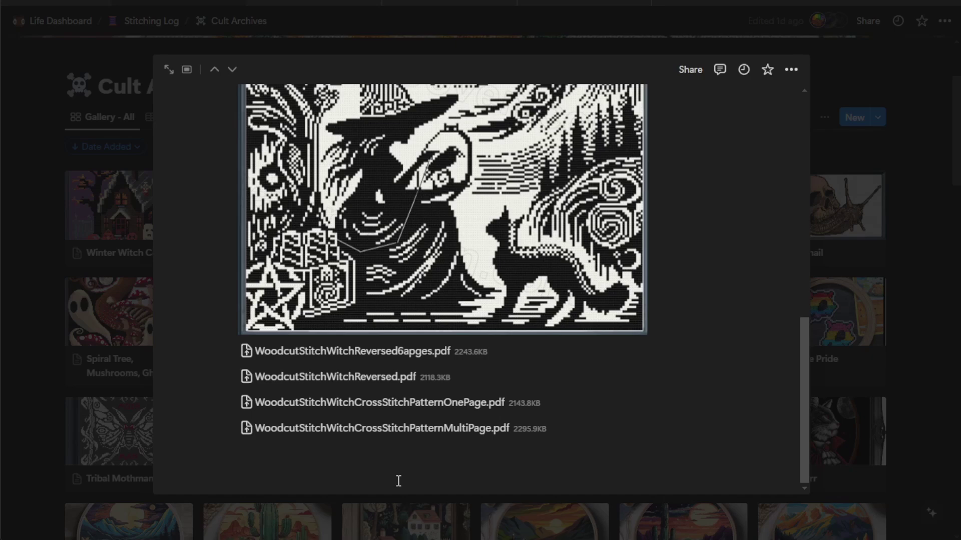
{"action": "scroll", "coordinate": [421, 472], "scroll_direction": "up", "scroll_amount": 10}
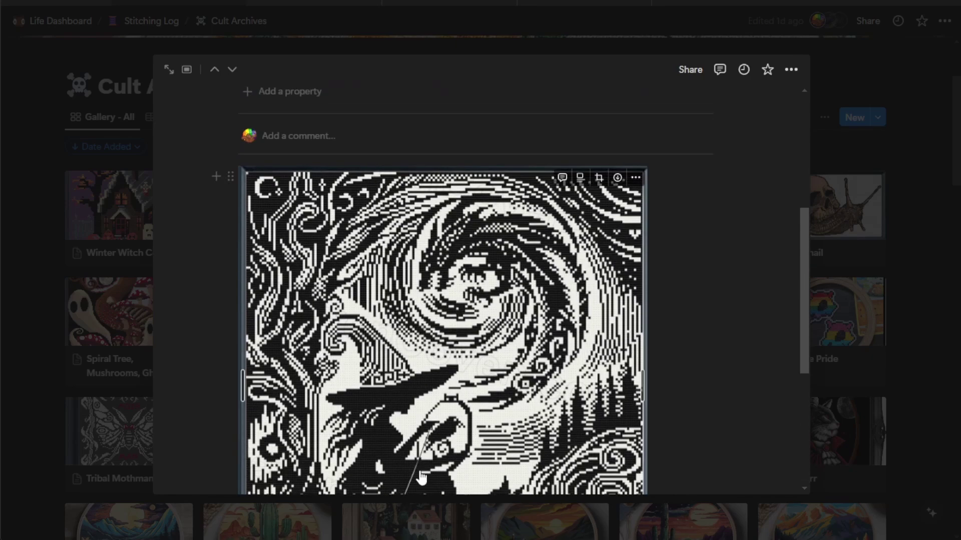
{"action": "scroll", "coordinate": [422, 477], "scroll_direction": "up", "scroll_amount": 2}
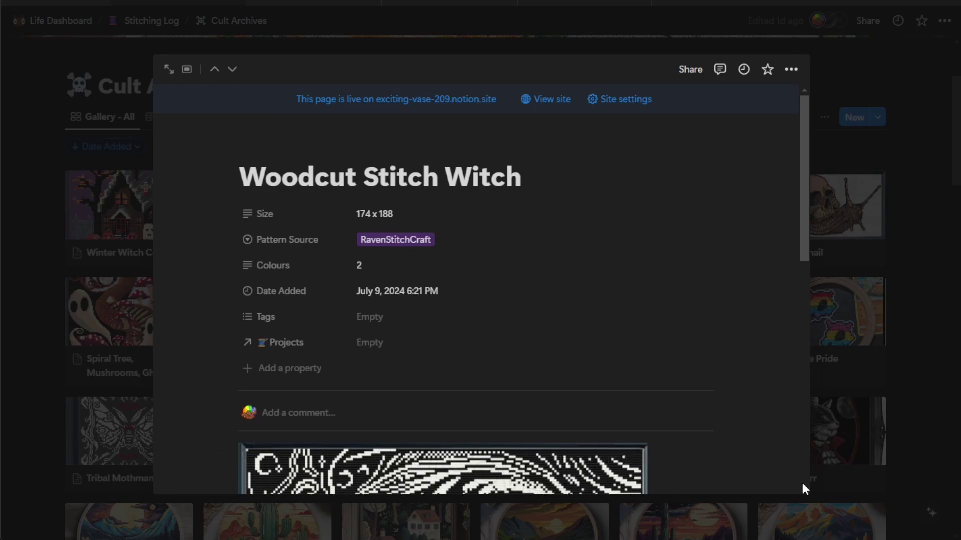
Step: Close the Woodcut Stitch Witch preview and show the TheWitchyStitcher view with its Pattern Source filter
{"action": "left_click", "coordinate": [909, 172]}
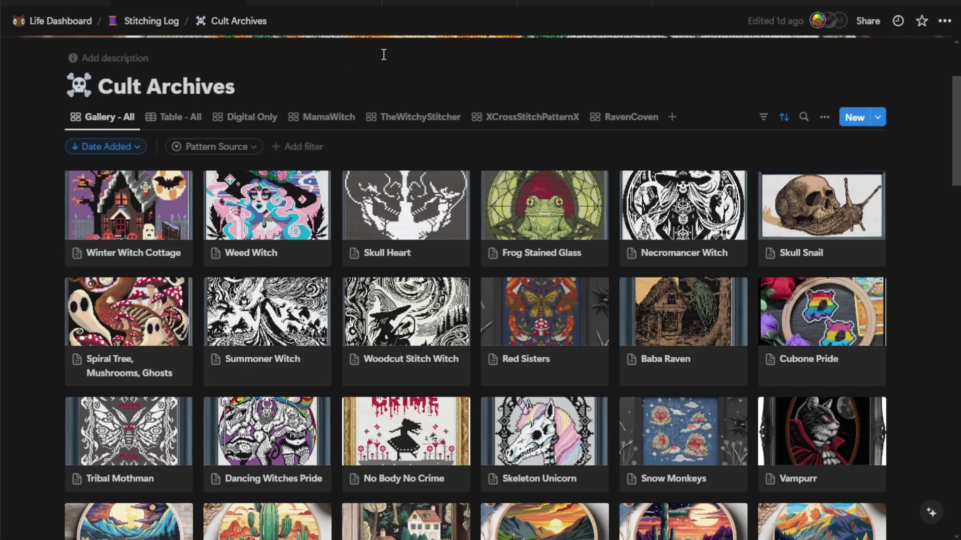
{"action": "left_click", "coordinate": [390, 118]}
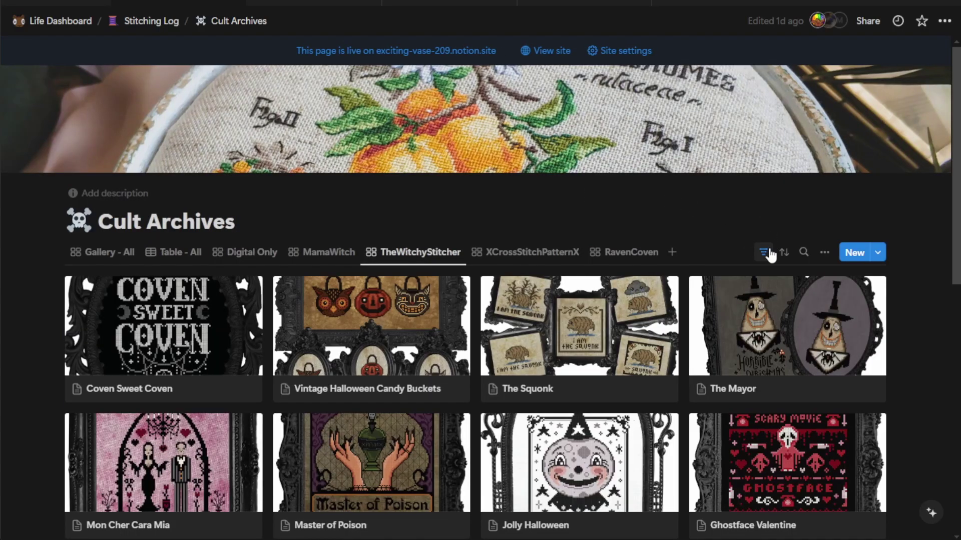
{"action": "left_click", "coordinate": [766, 252]}
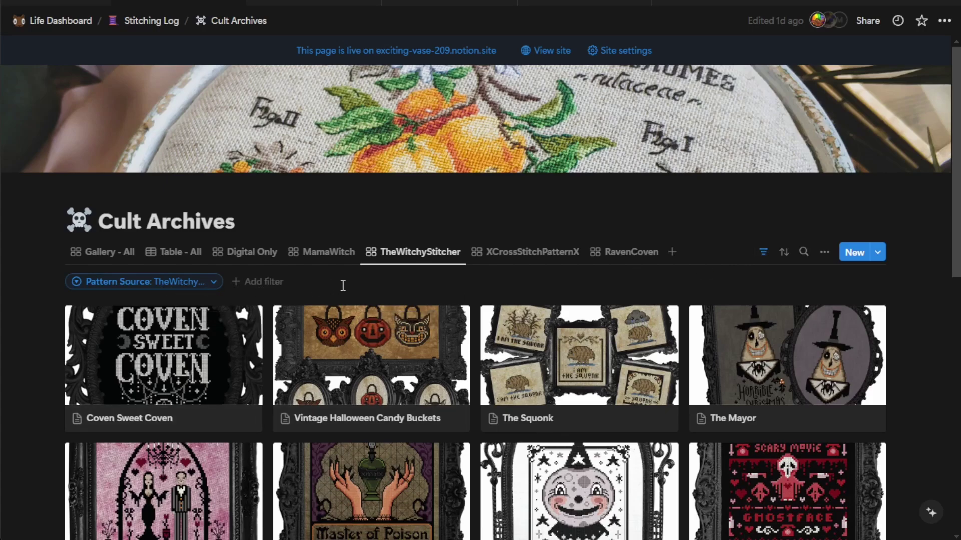
Step: Browse the TheWitchyStitcher patterns, then return to the Gallery - All view
{"action": "scroll", "coordinate": [365, 325], "scroll_direction": "down", "scroll_amount": 5}
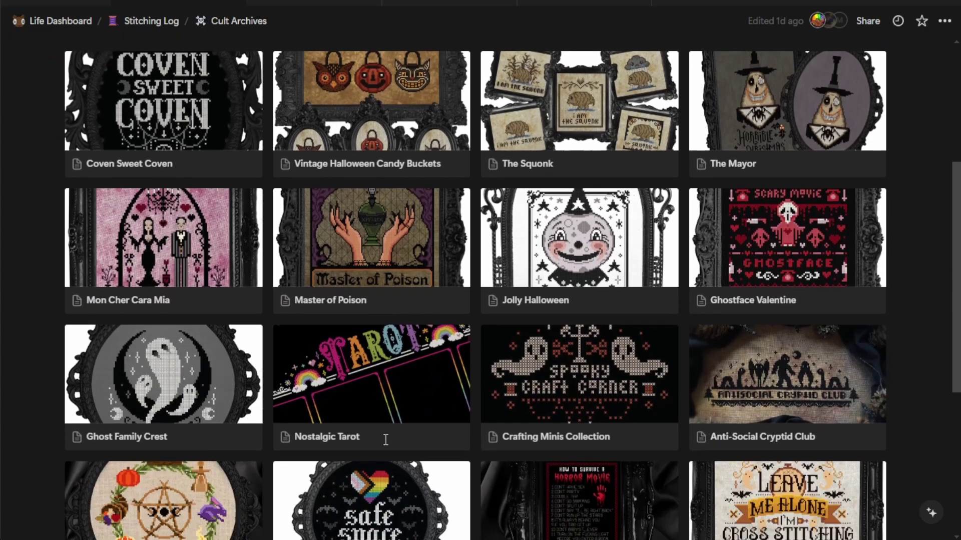
{"action": "scroll", "coordinate": [385, 440], "scroll_direction": "down", "scroll_amount": 6}
{"action": "scroll", "coordinate": [386, 440], "scroll_direction": "up", "scroll_amount": 4}
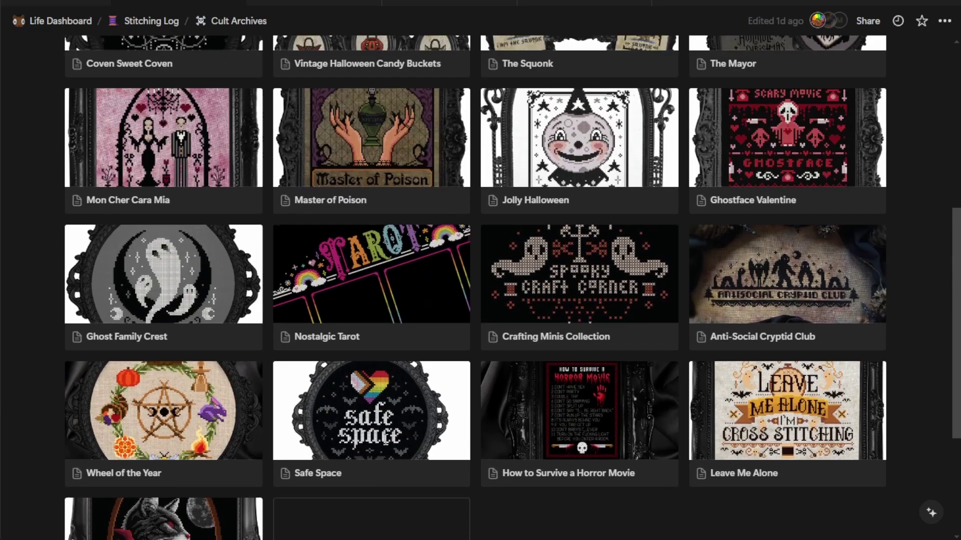
{"action": "scroll", "coordinate": [299, 272], "scroll_direction": "up", "scroll_amount": 7}
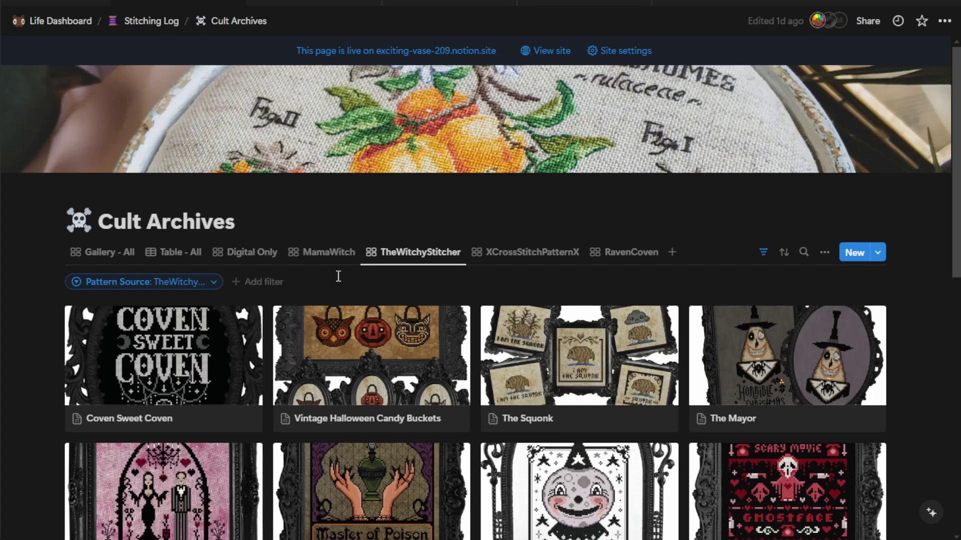
{"action": "left_click", "coordinate": [125, 254]}
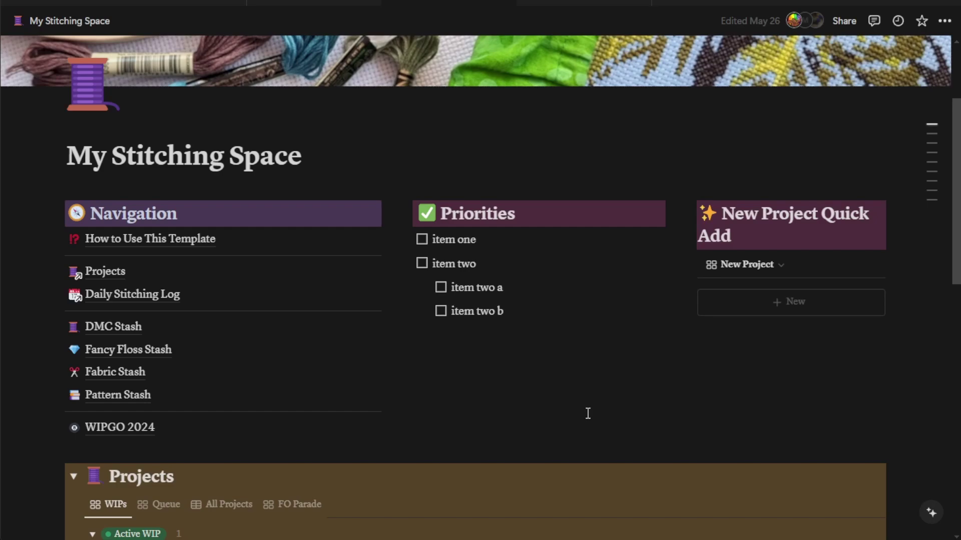
Step: Open the WIPGO 2024 page from Navigation and scroll down to the Main Projects board
{"action": "left_click", "coordinate": [148, 436]}
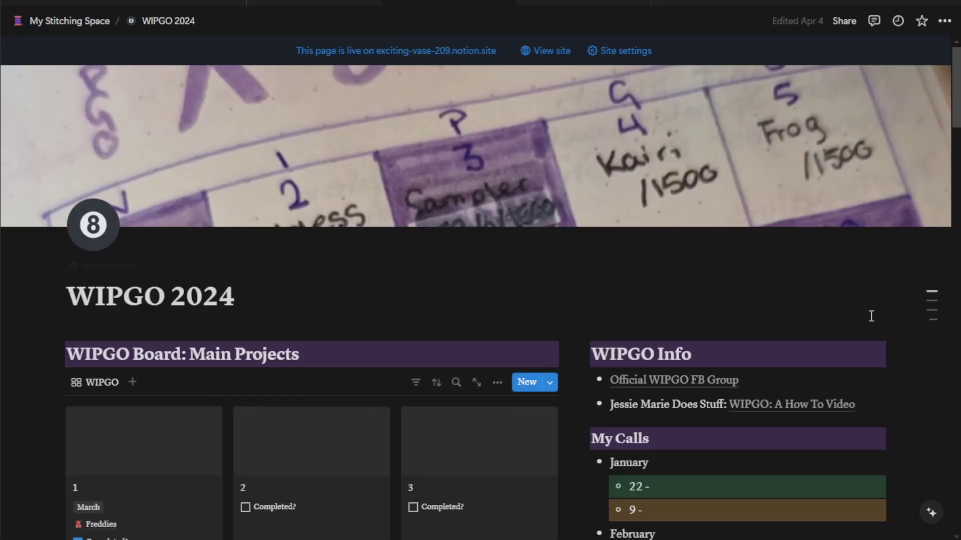
{"action": "scroll", "coordinate": [890, 326], "scroll_direction": "down", "scroll_amount": 4}
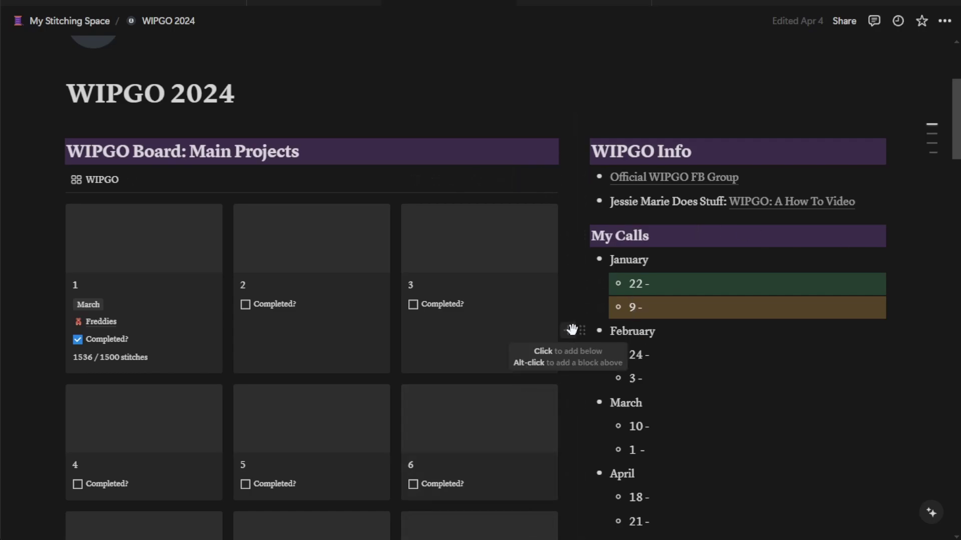
Step: Drag the divider right twice so the Main Projects cards sit five to a row beside a narrower WIPGO Info
{"action": "left_click_drag", "start_coordinate": [578, 307], "coordinate": [673, 304]}
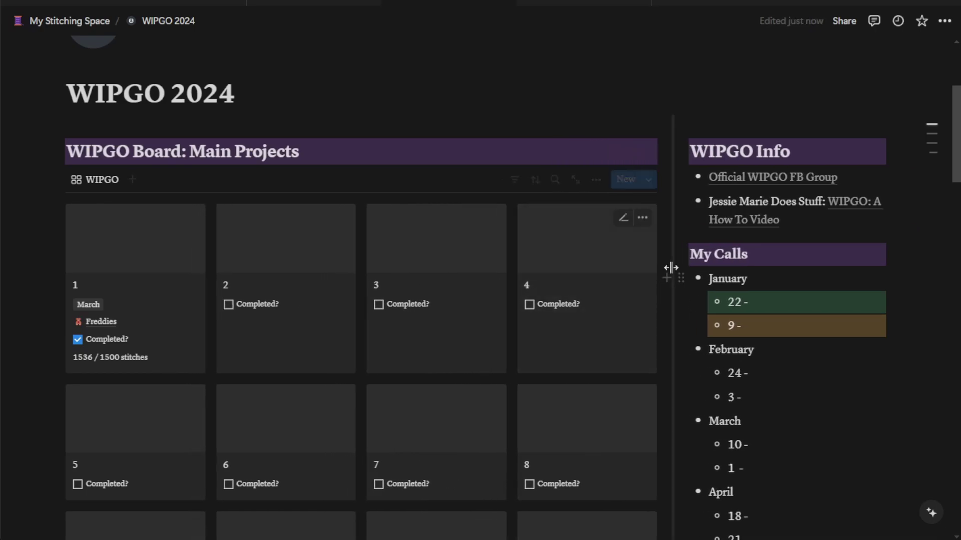
{"action": "left_click_drag", "start_coordinate": [673, 266], "coordinate": [773, 252]}
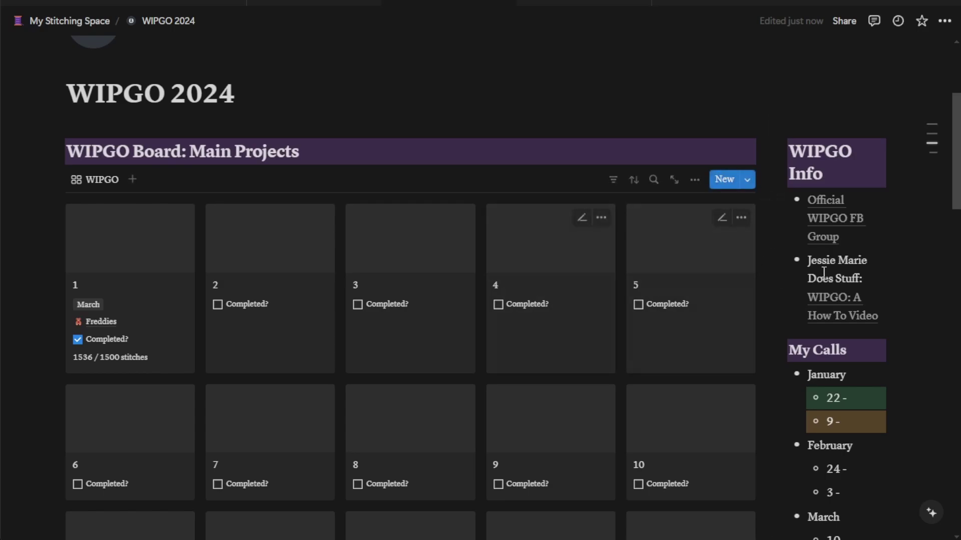
{"action": "scroll", "coordinate": [526, 343], "scroll_direction": "down", "scroll_amount": 6}
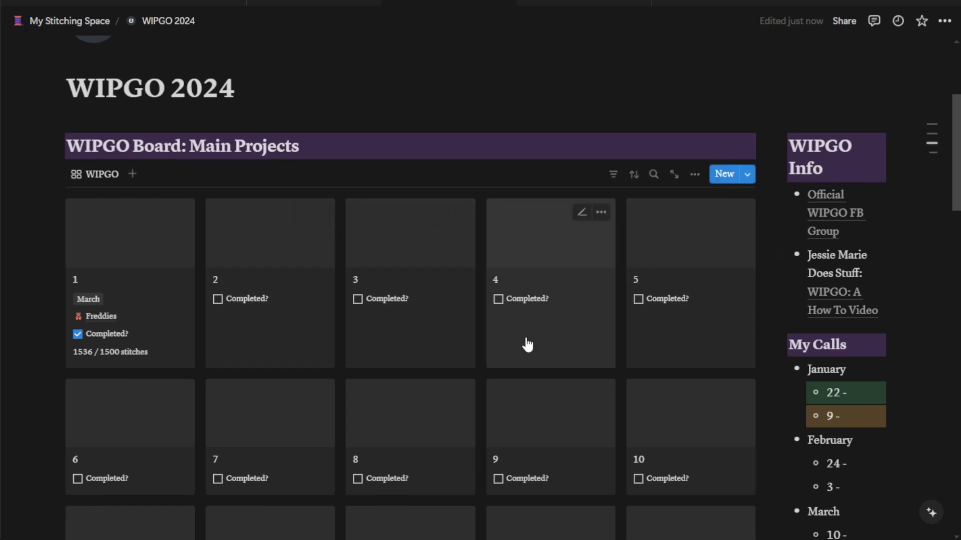
{"action": "scroll", "coordinate": [527, 346], "scroll_direction": "down", "scroll_amount": 3}
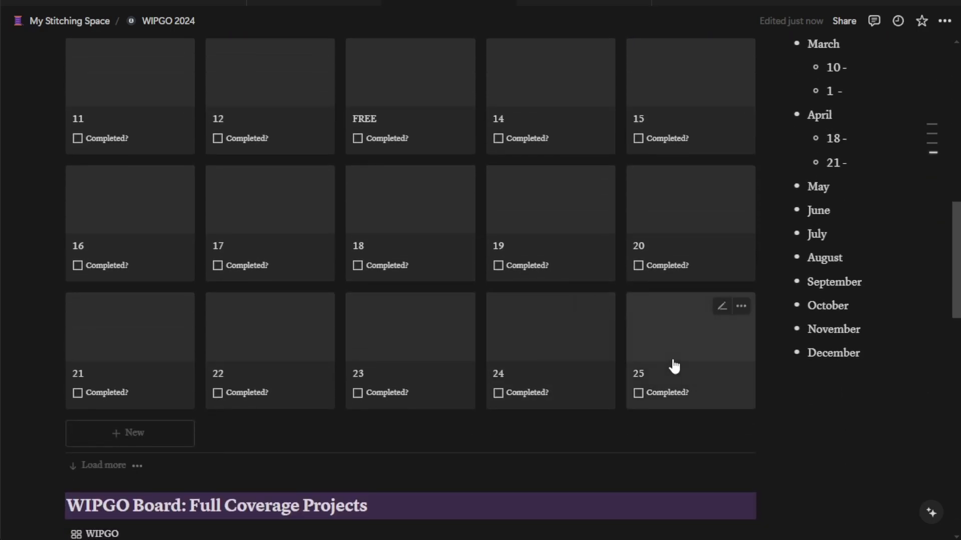
{"action": "scroll", "coordinate": [419, 367], "scroll_direction": "up", "scroll_amount": 8}
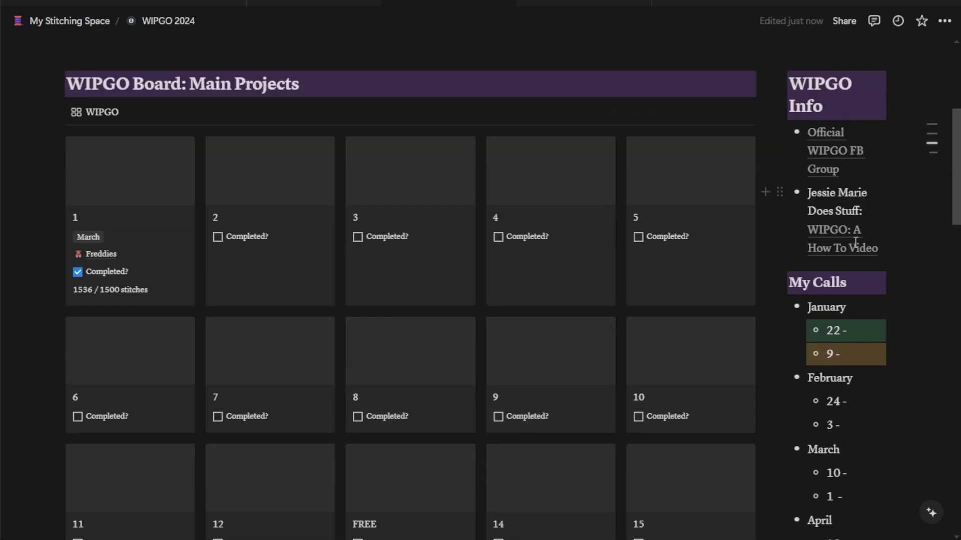
Step: Scroll past the 25-card Main Projects board to the Full Coverage Projects board
{"action": "scroll", "coordinate": [879, 375], "scroll_direction": "down", "scroll_amount": 3}
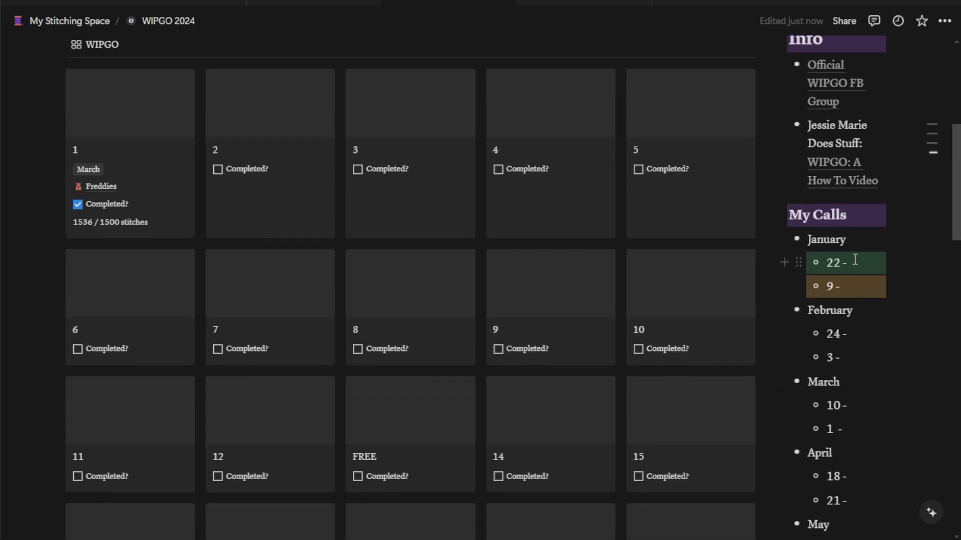
{"action": "scroll", "coordinate": [850, 234], "scroll_direction": "down", "scroll_amount": 9}
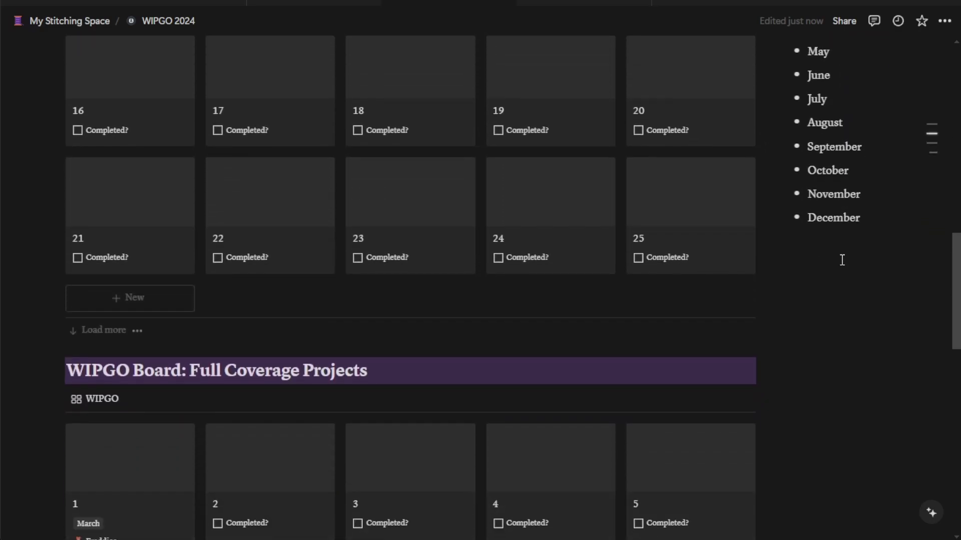
{"action": "scroll", "coordinate": [842, 260], "scroll_direction": "up", "scroll_amount": 6}
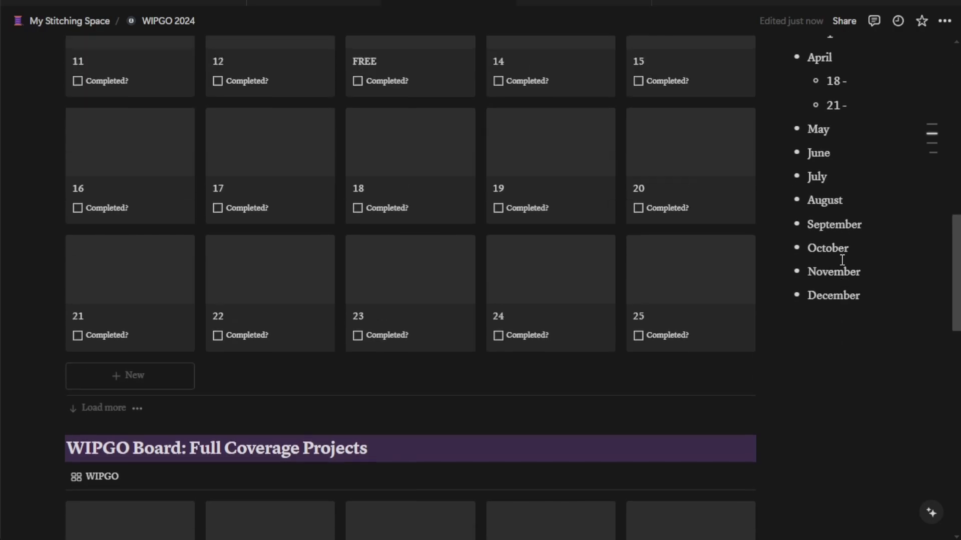
{"action": "scroll", "coordinate": [842, 259], "scroll_direction": "up", "scroll_amount": 5}
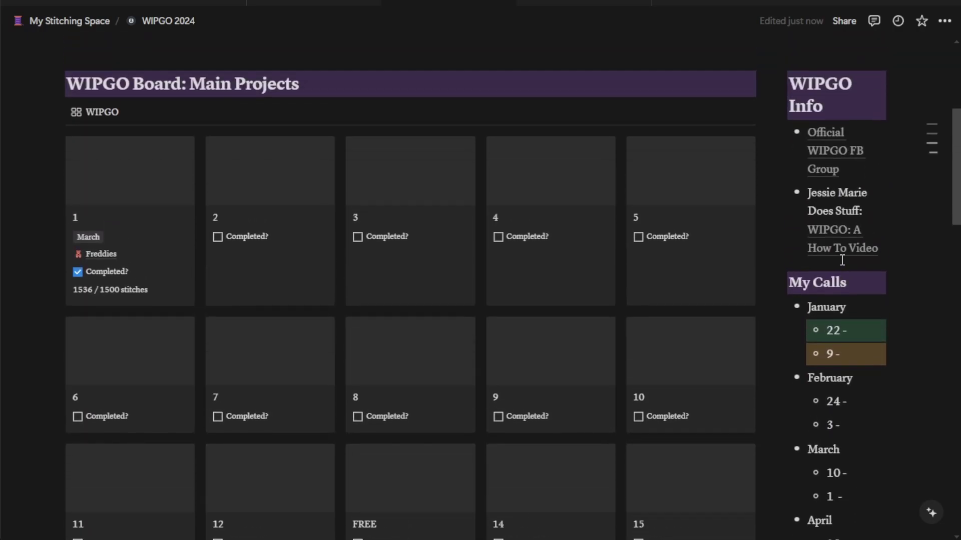
{"action": "scroll", "coordinate": [842, 260], "scroll_direction": "down", "scroll_amount": 11}
{"action": "scroll", "coordinate": [842, 259], "scroll_direction": "up", "scroll_amount": 12}
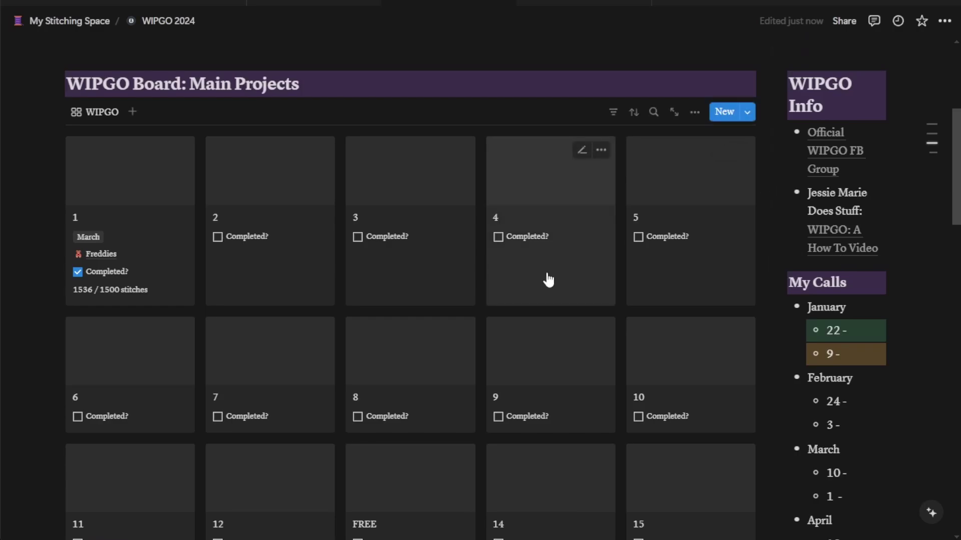
{"action": "scroll", "coordinate": [550, 269], "scroll_direction": "down", "scroll_amount": 20}
{"action": "scroll", "coordinate": [550, 269], "scroll_direction": "down", "scroll_amount": 8}
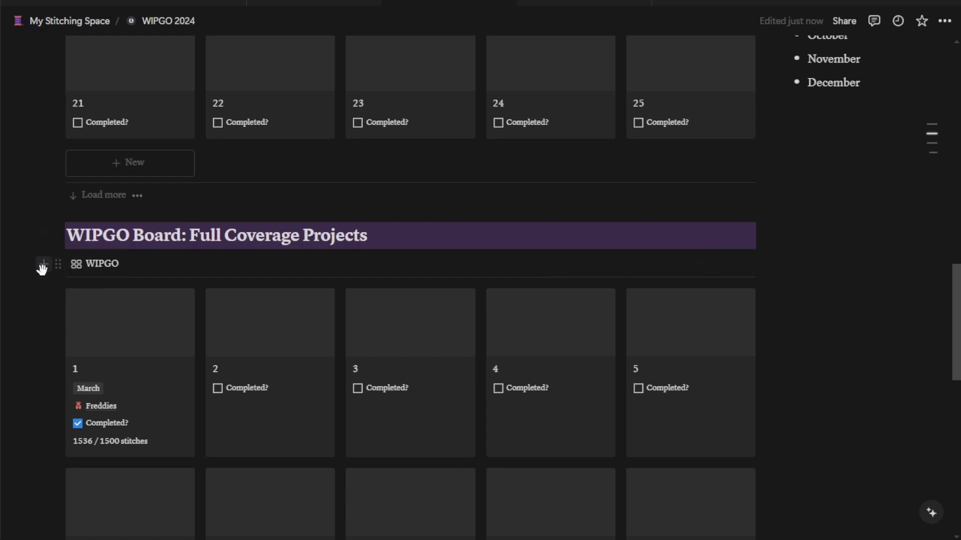
{"action": "left_click", "coordinate": [54, 267]}
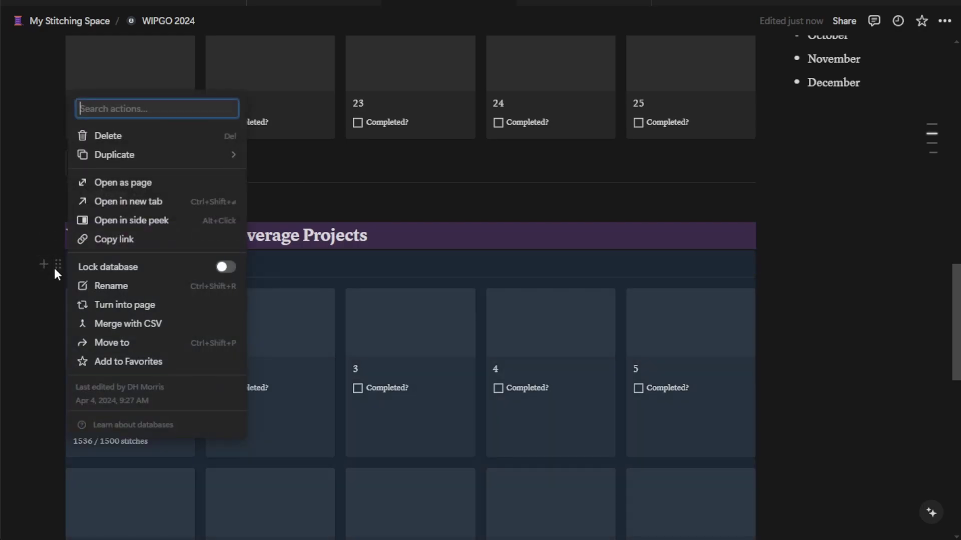
{"action": "mouse_move", "coordinate": [139, 159]}
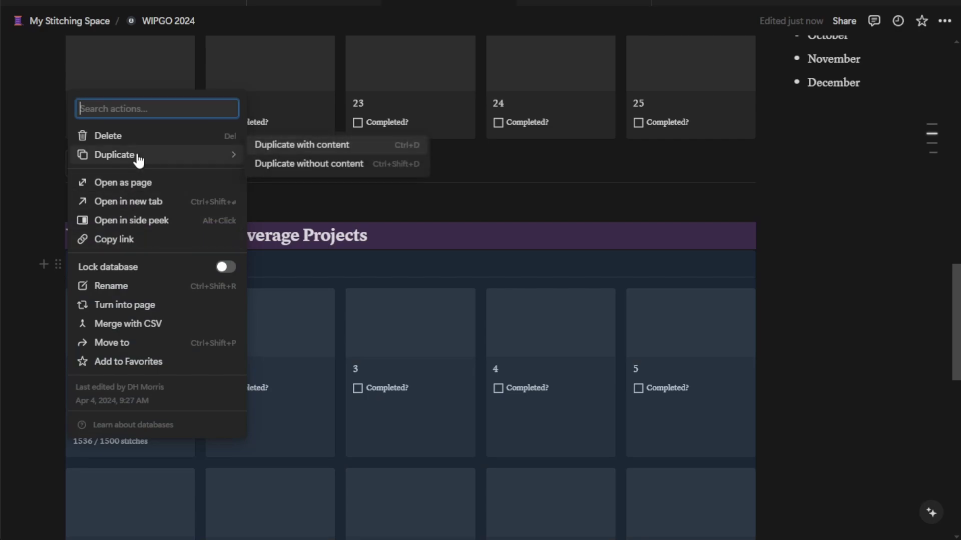
{"action": "left_click", "coordinate": [46, 225]}
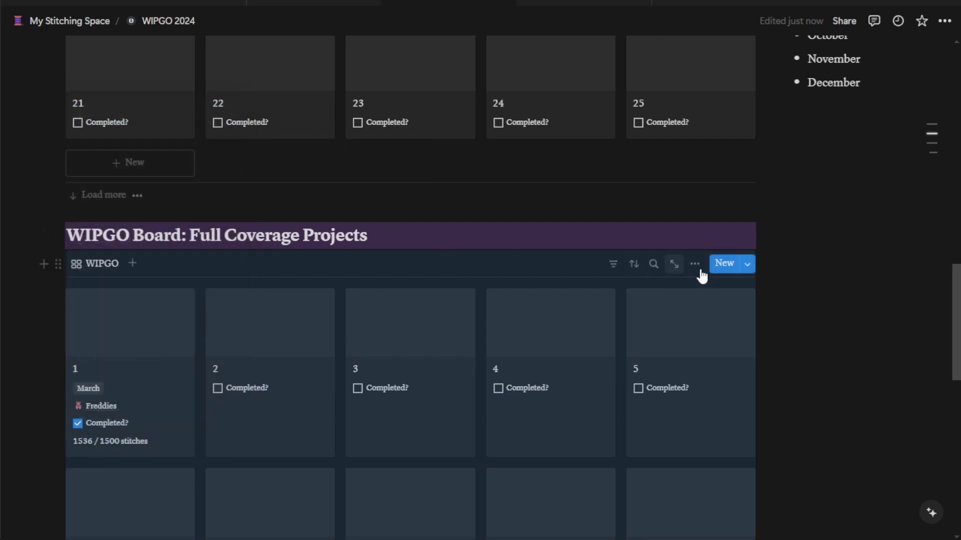
{"action": "left_click_drag", "start_coordinate": [785, 259], "coordinate": [181, 128]}
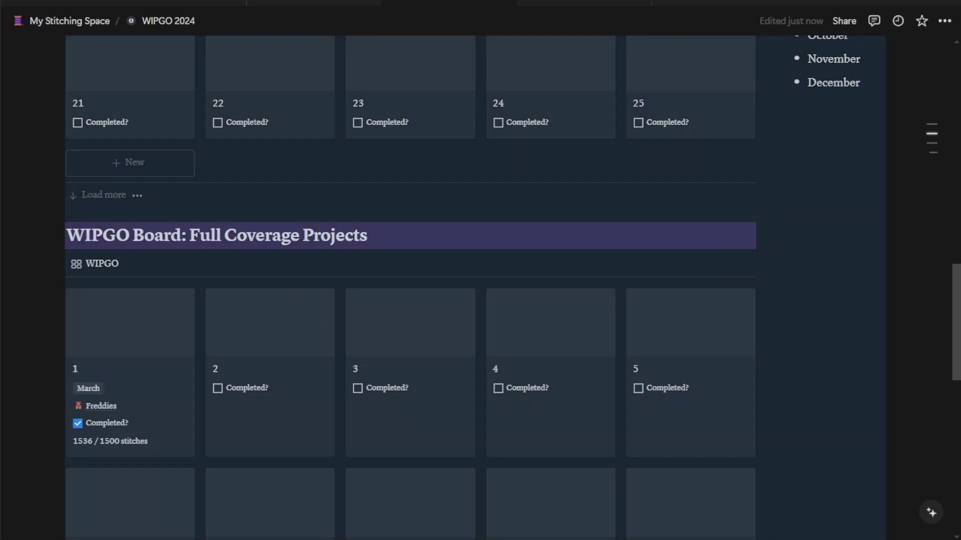